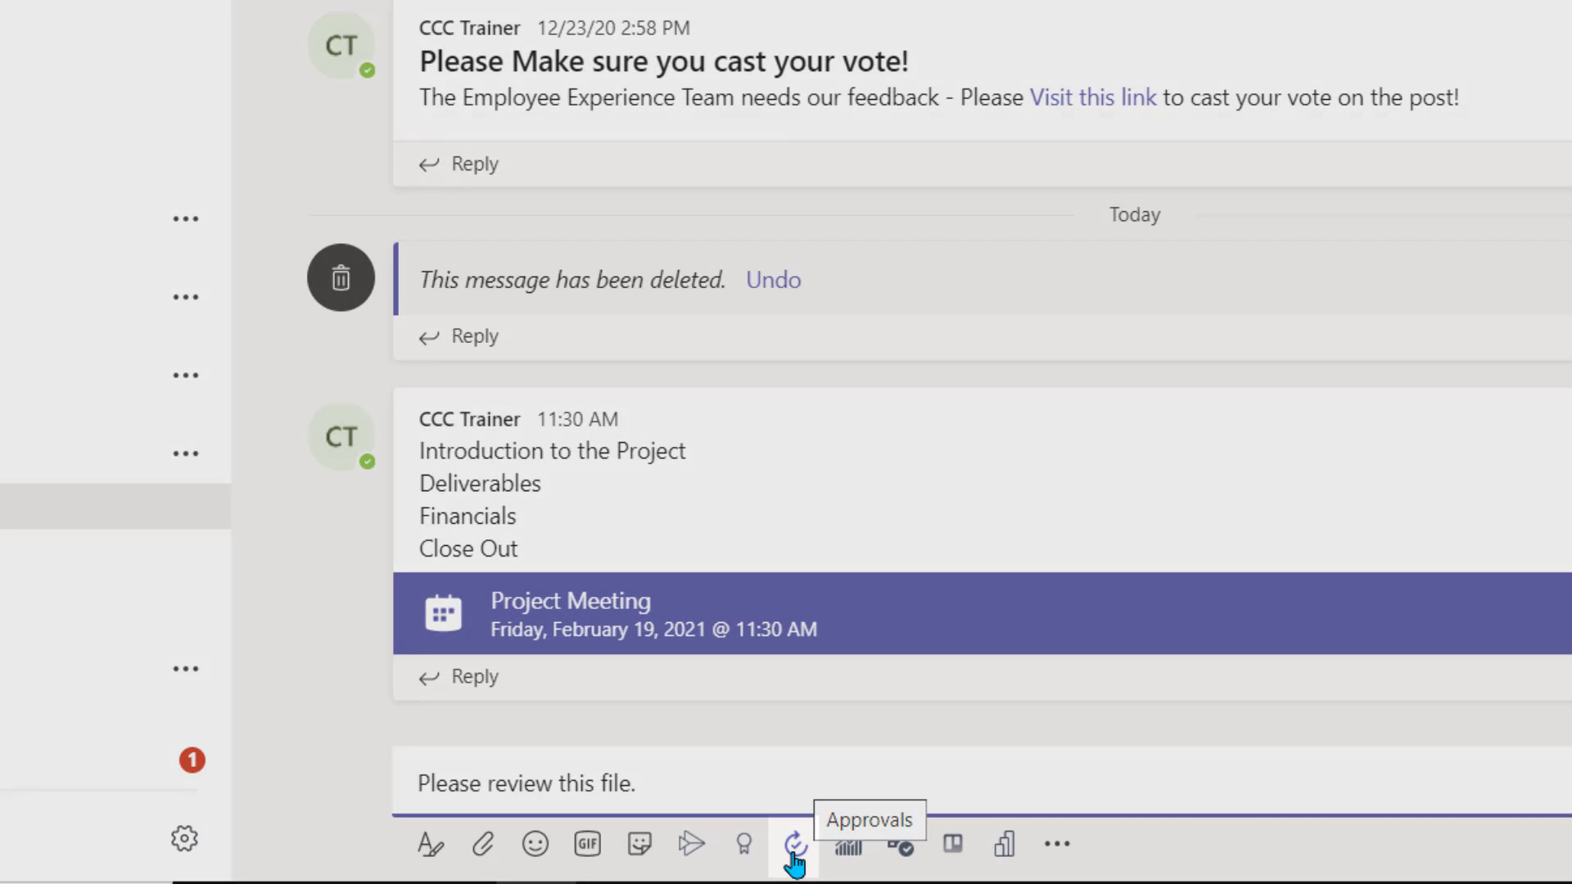
- Open a new approval request from the Approvals extension in the General channel's compose box
click(793, 851)
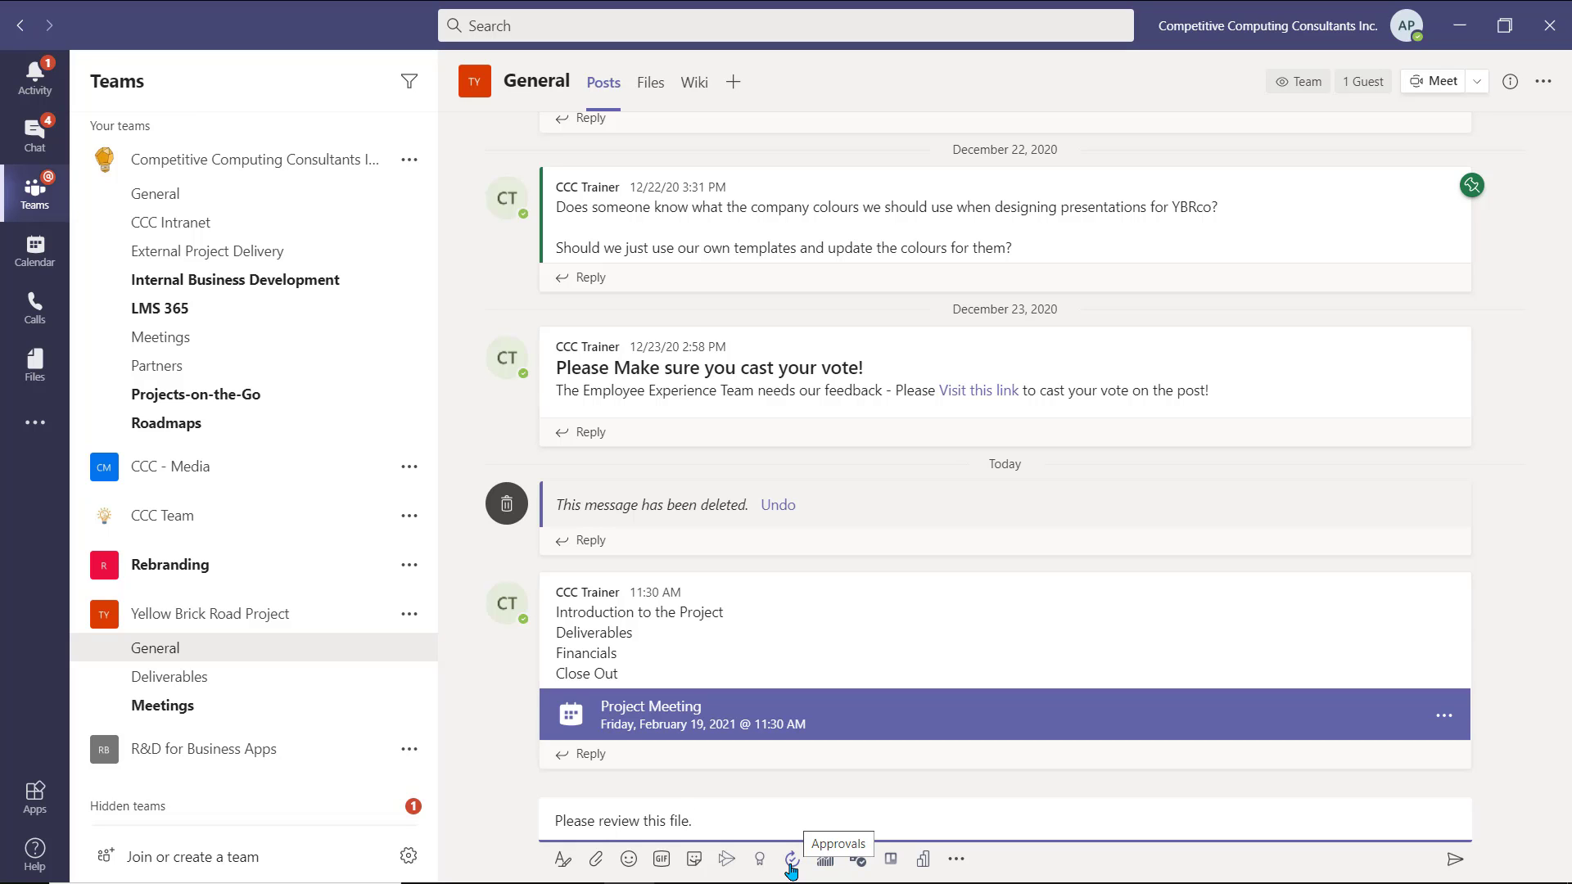
- Title the request 'PowerPoint Presentation Approval' and add the trainer as its approver
click(790, 861)
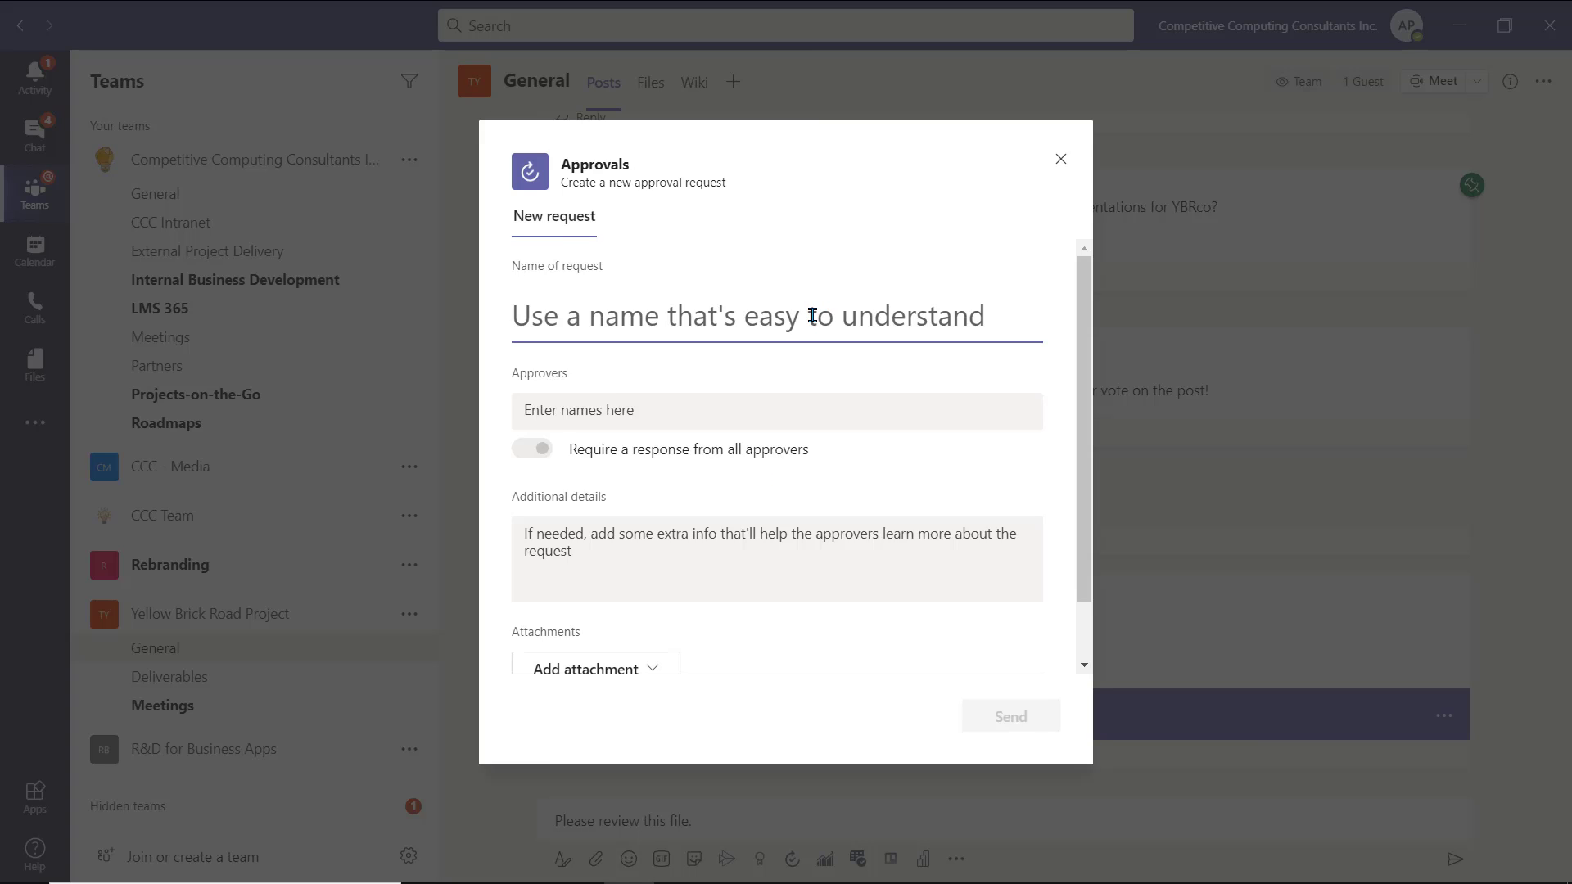
text(PowerPoint Presentation Ap)
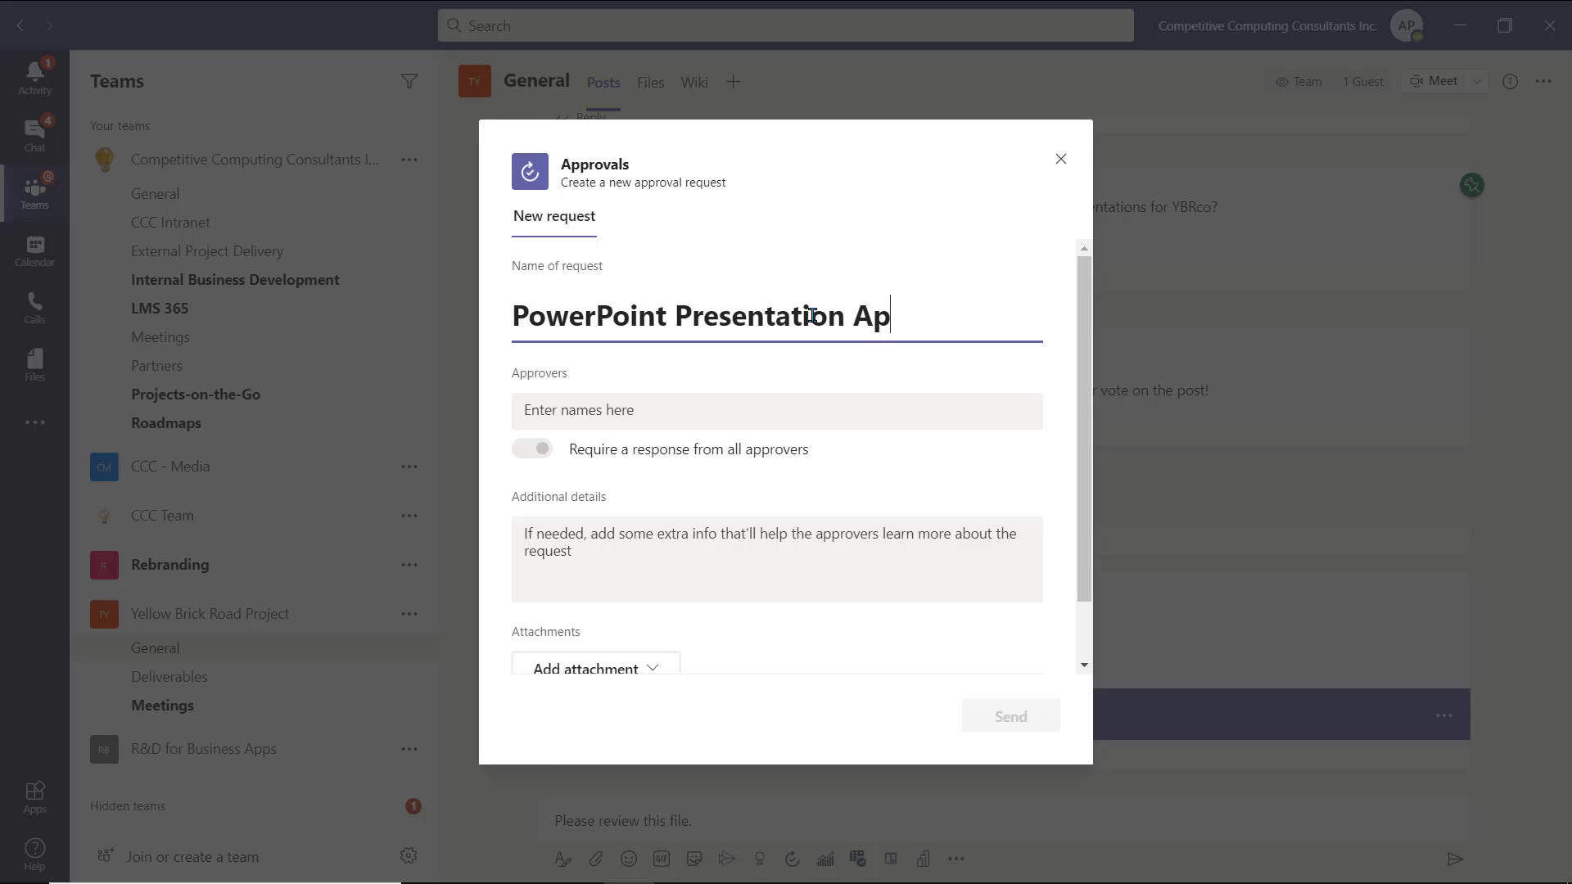
text(proval)
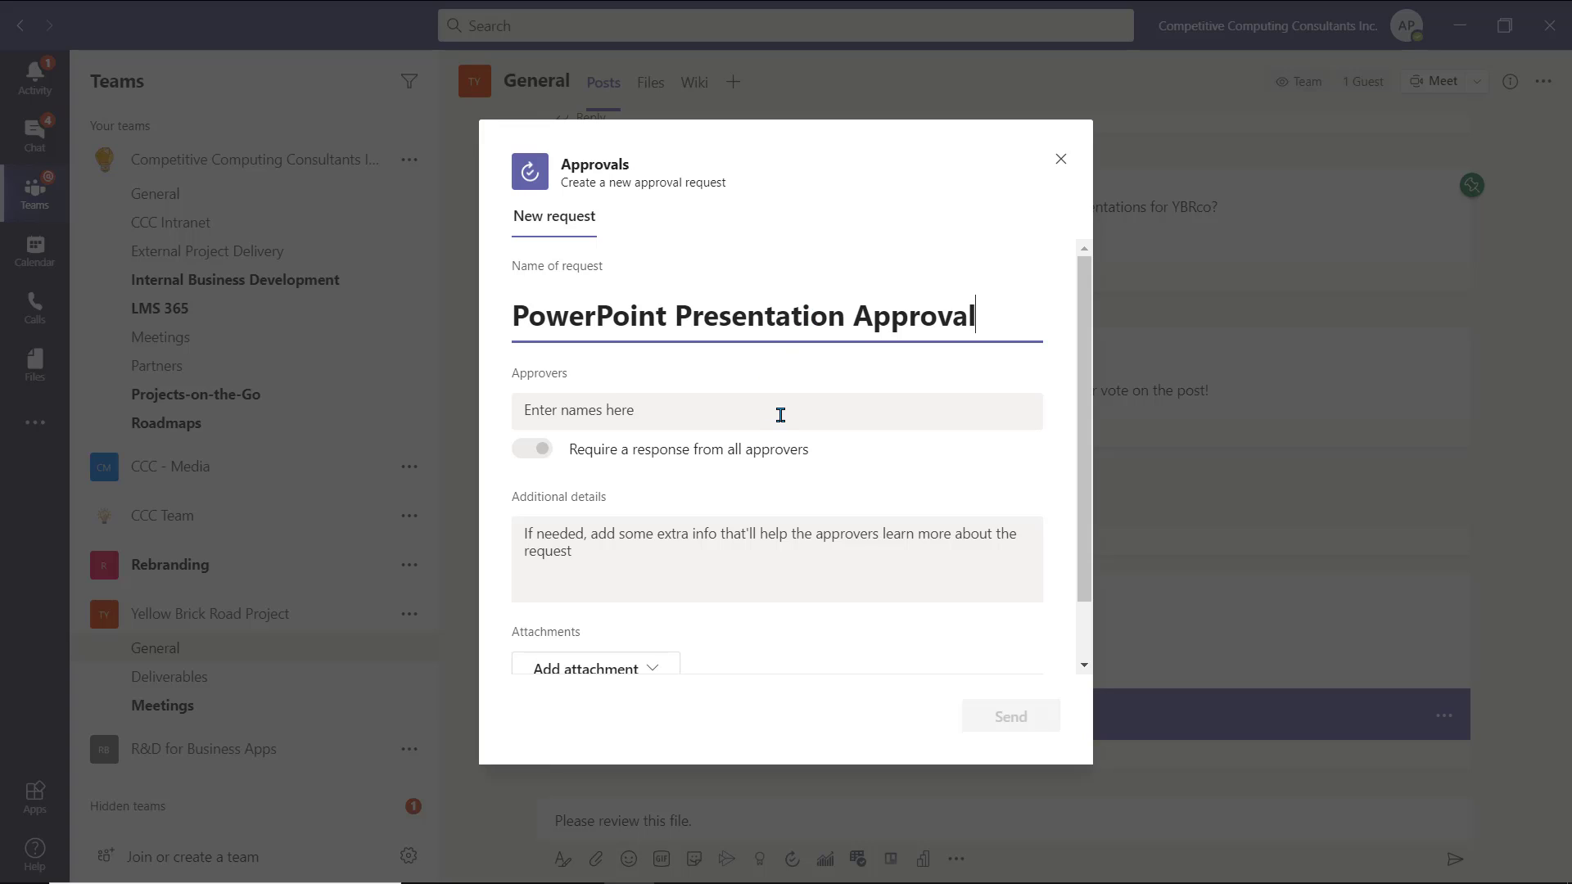
click(780, 414)
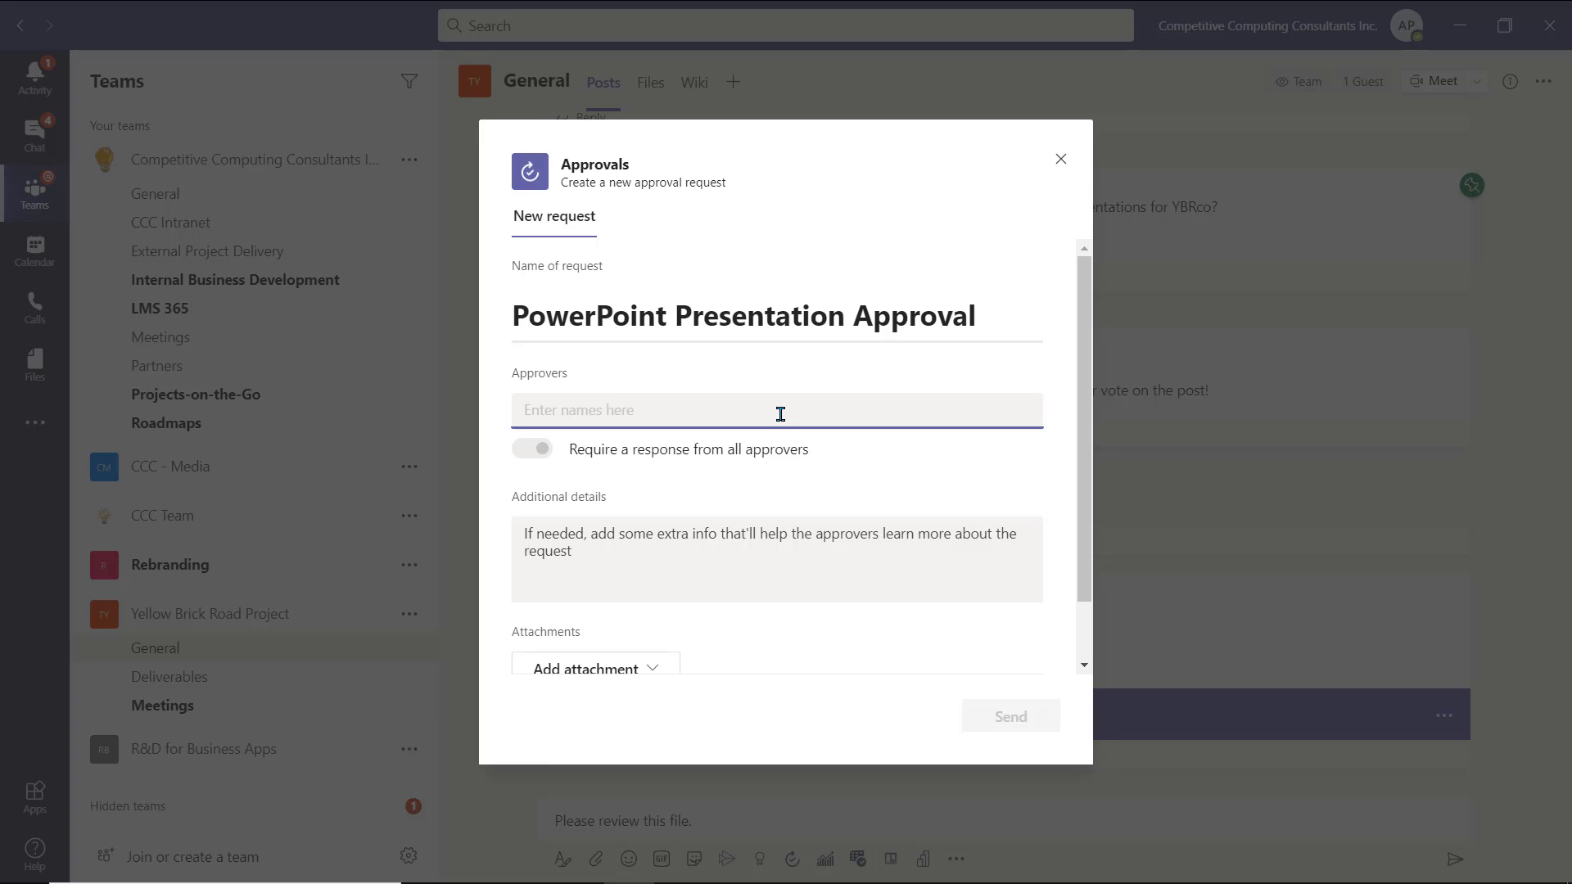
text(trainer)
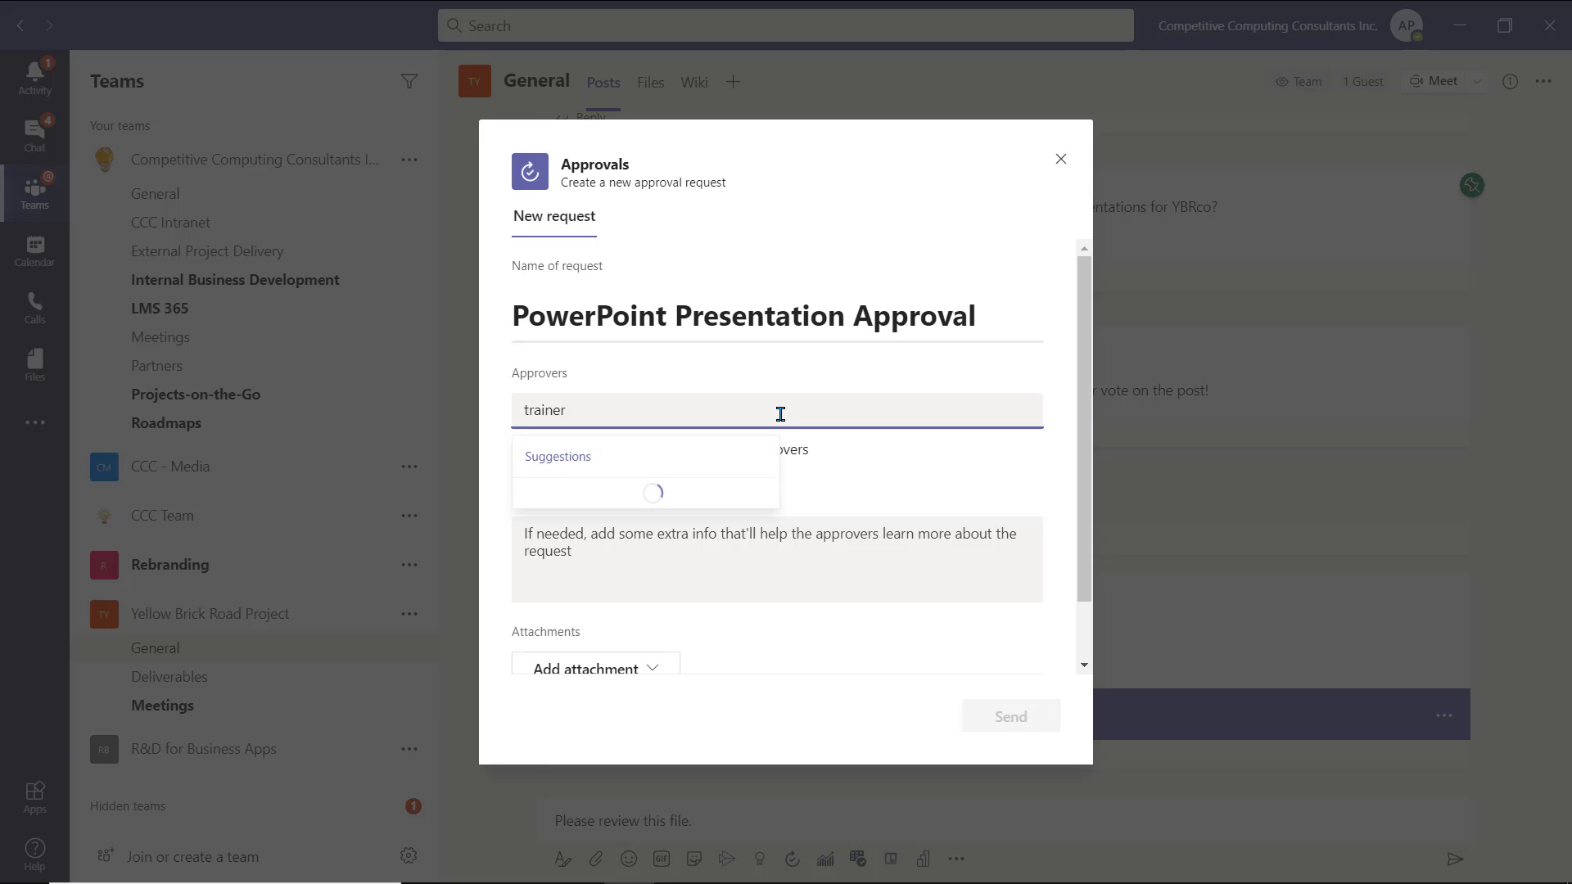
click(694, 513)
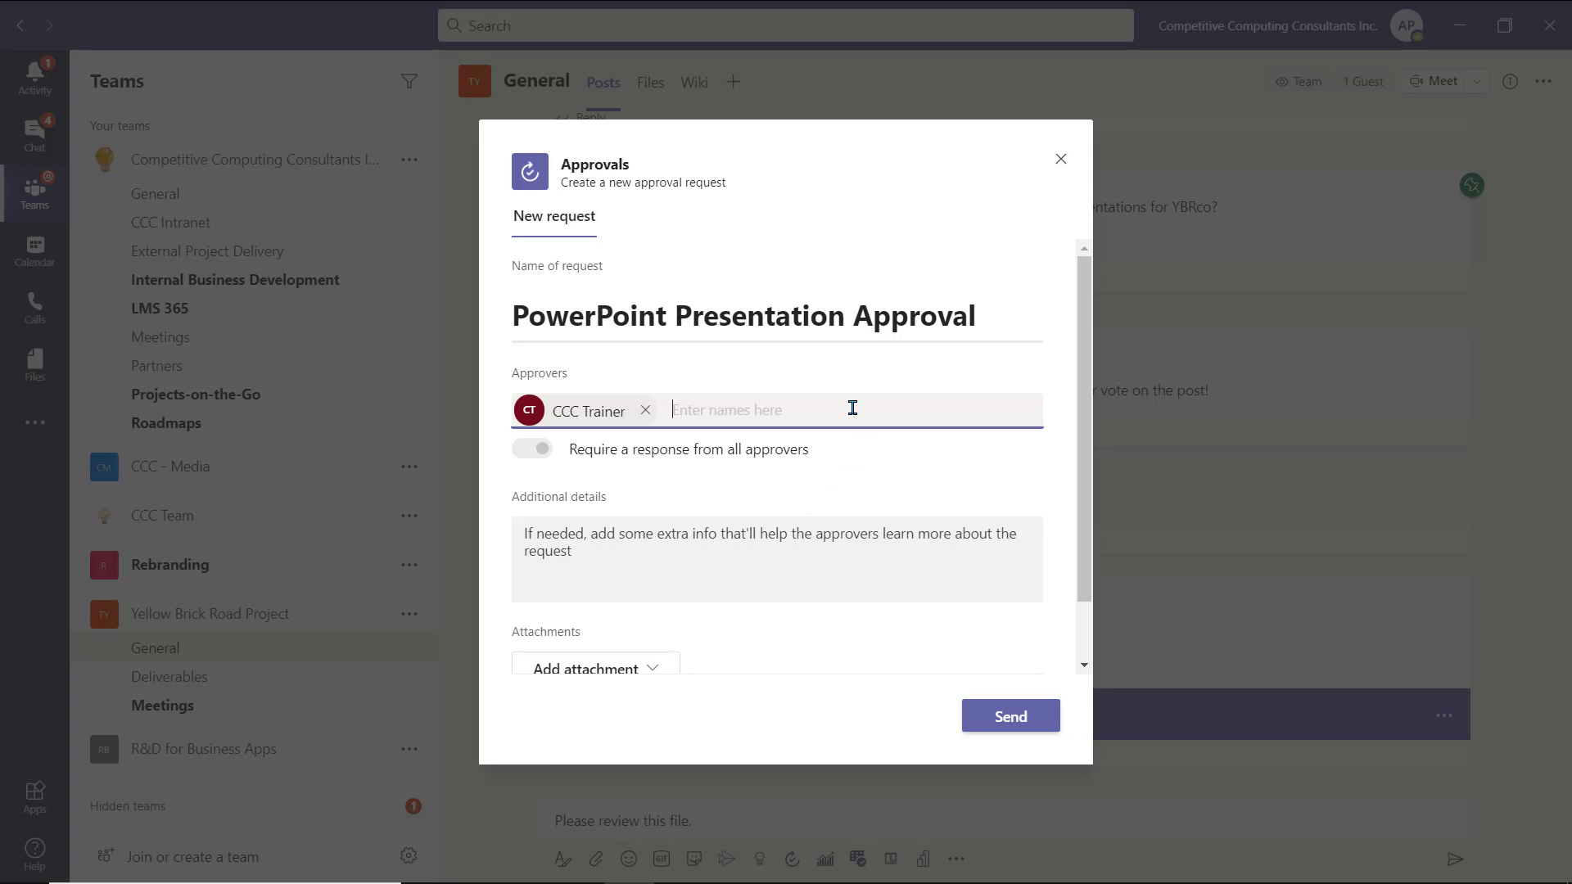
- Turn off requiring responses from all approvers, leaving a single approver after removing a second one
scroll(823, 344, down, 2)
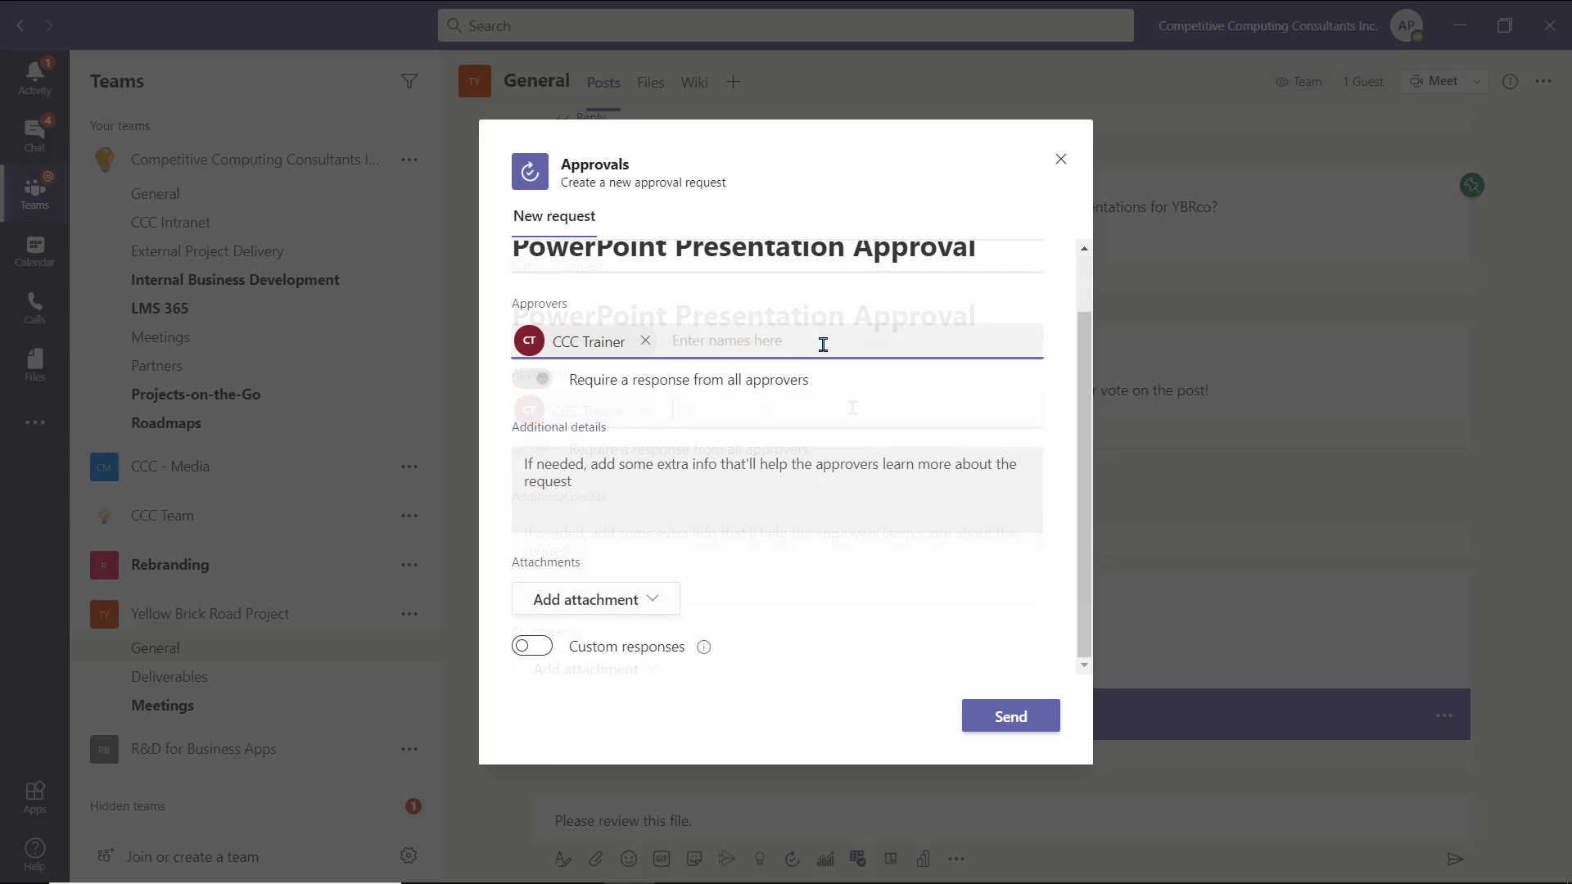
click(659, 428)
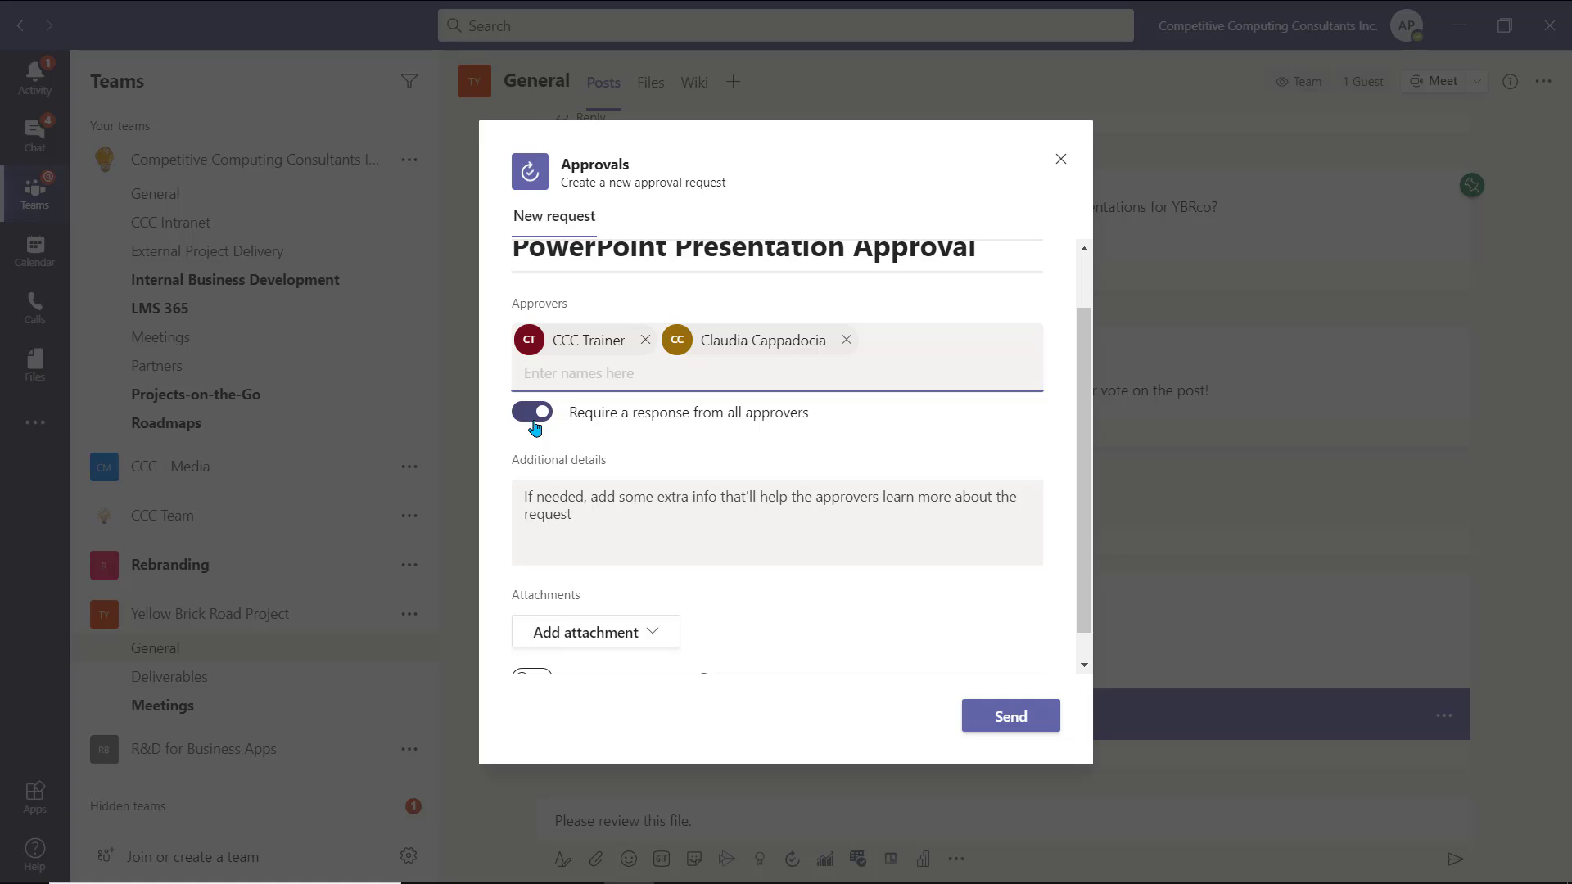
click(534, 418)
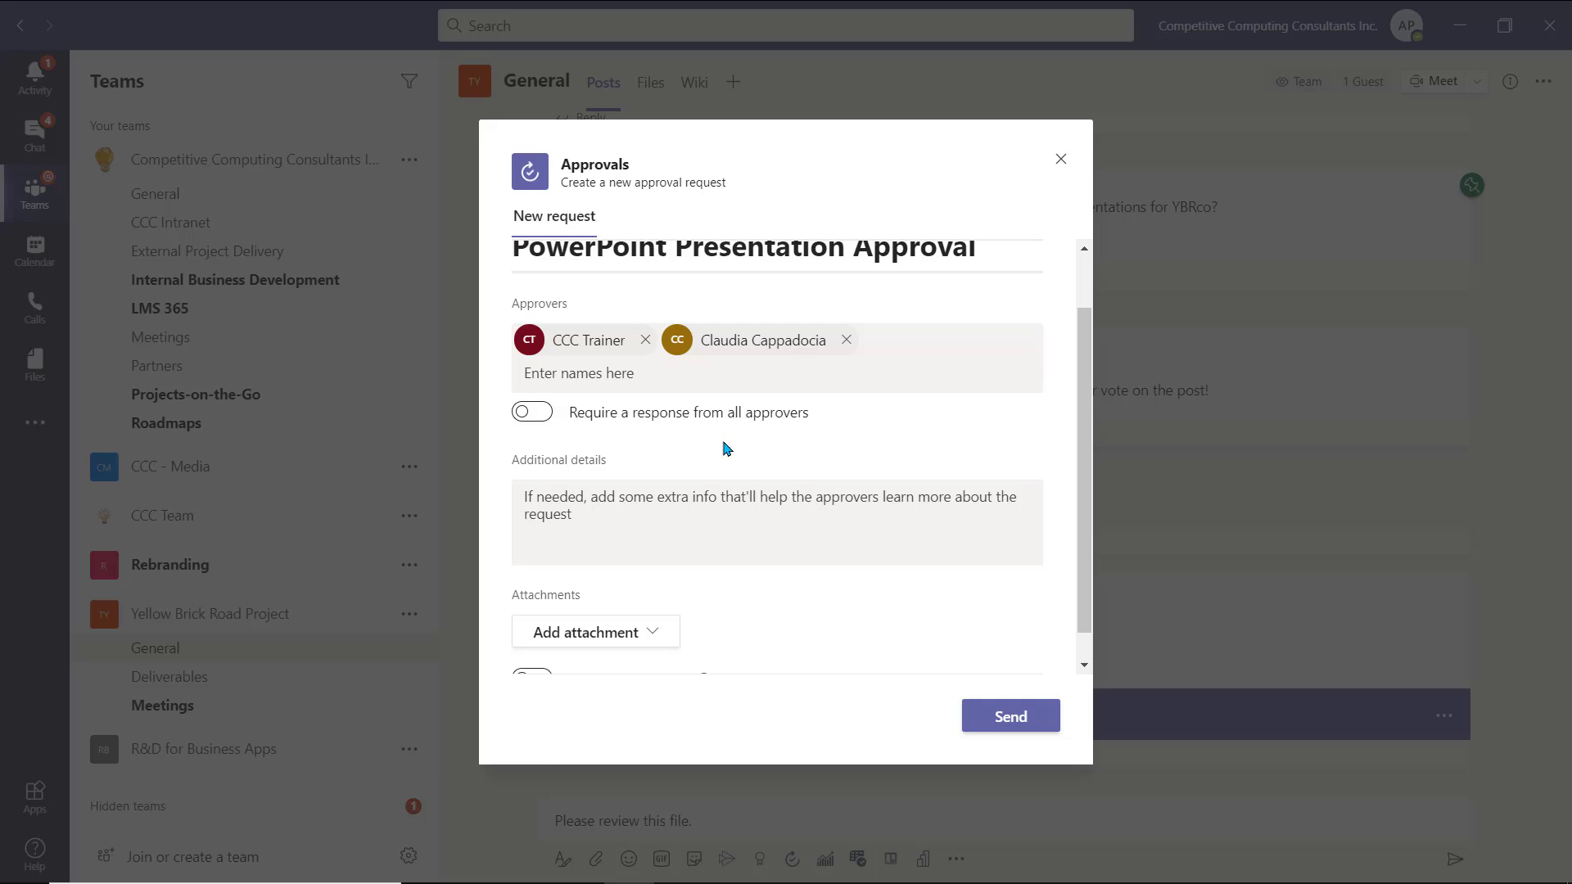
click(847, 340)
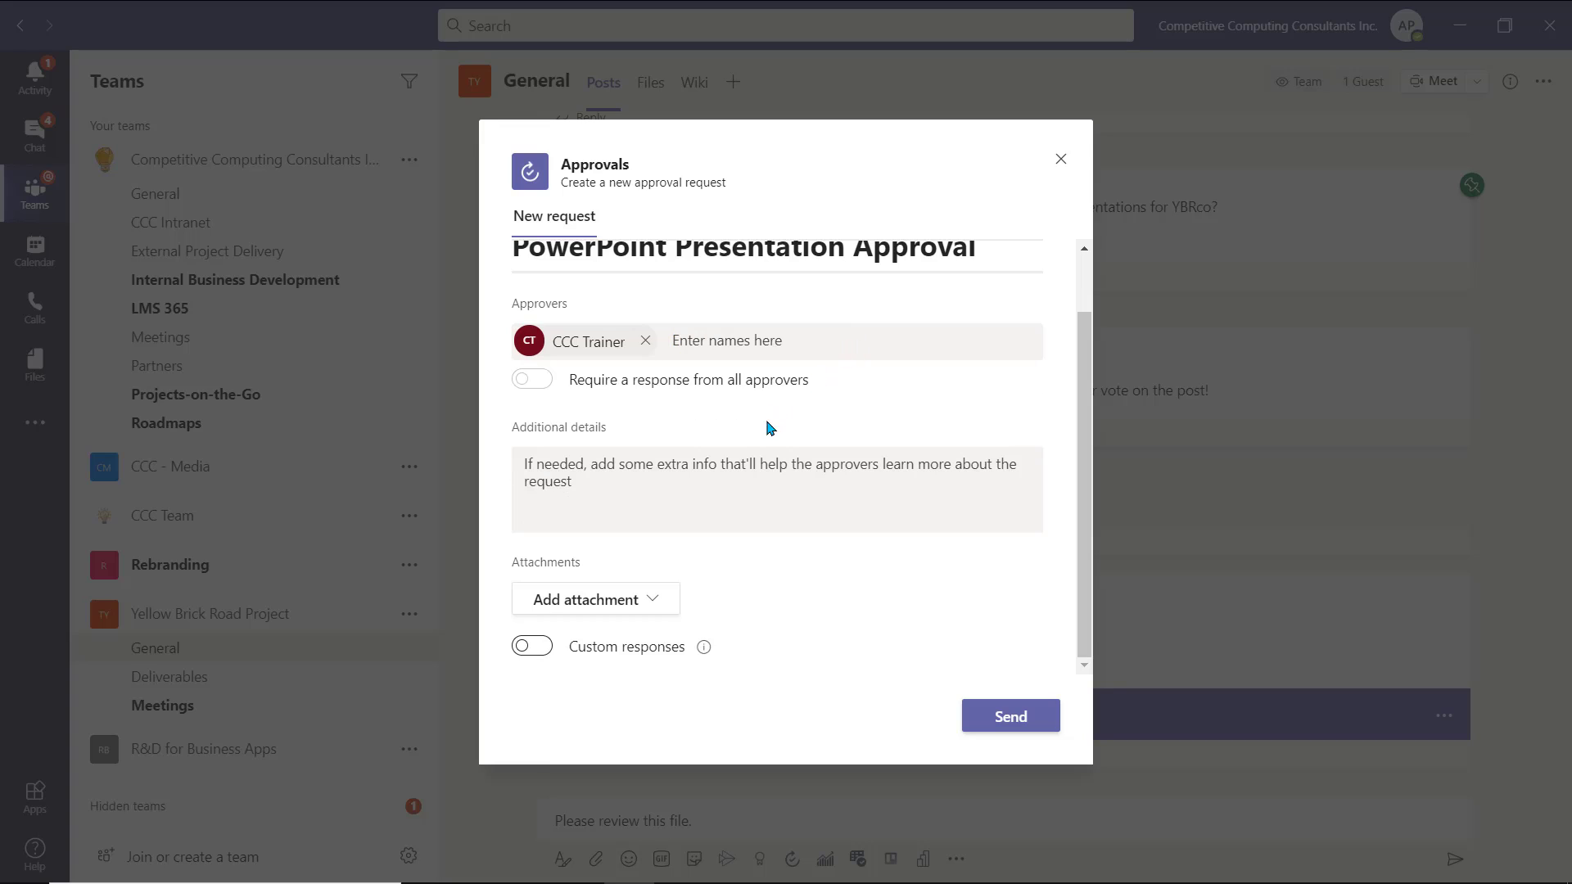
click(737, 483)
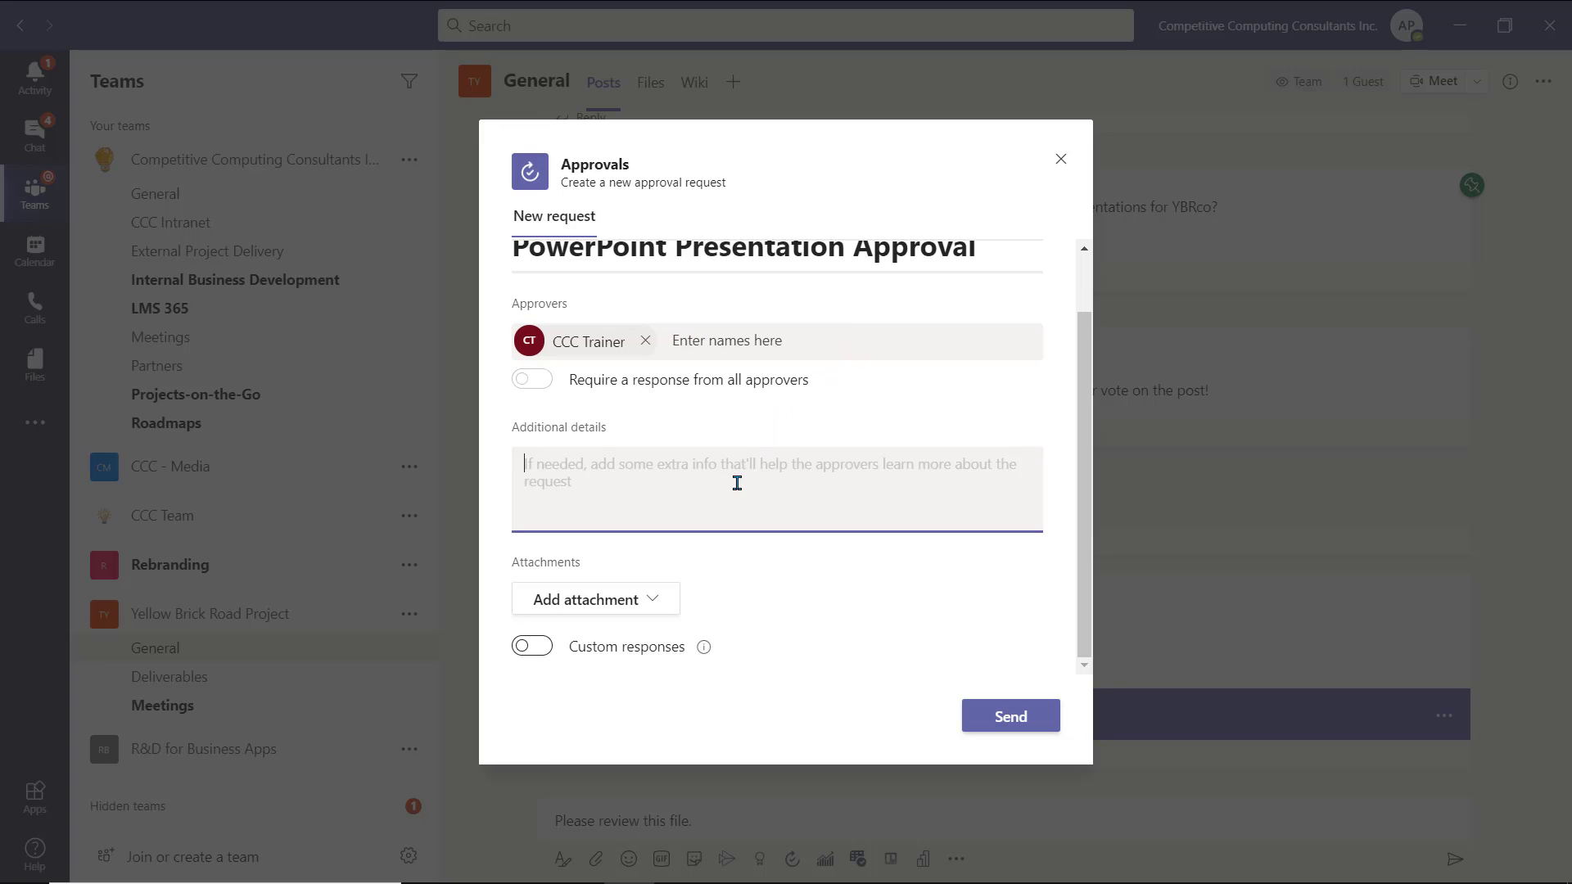
- Attach CCC - Power Automate.pptx from the computer and send the approval request
click(659, 611)
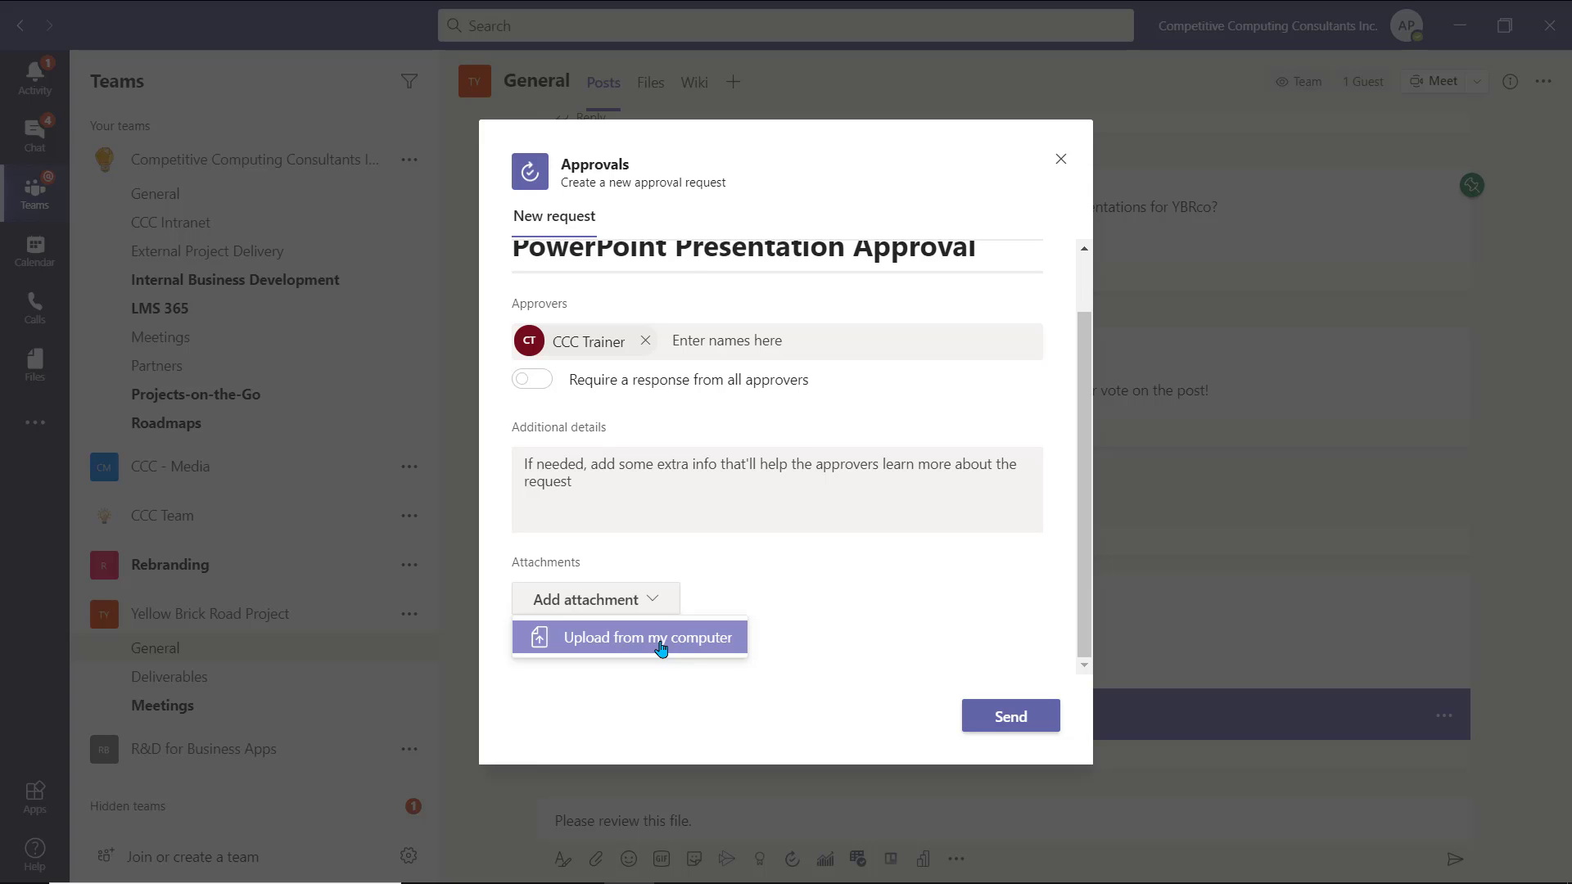
click(647, 638)
click(363, 381)
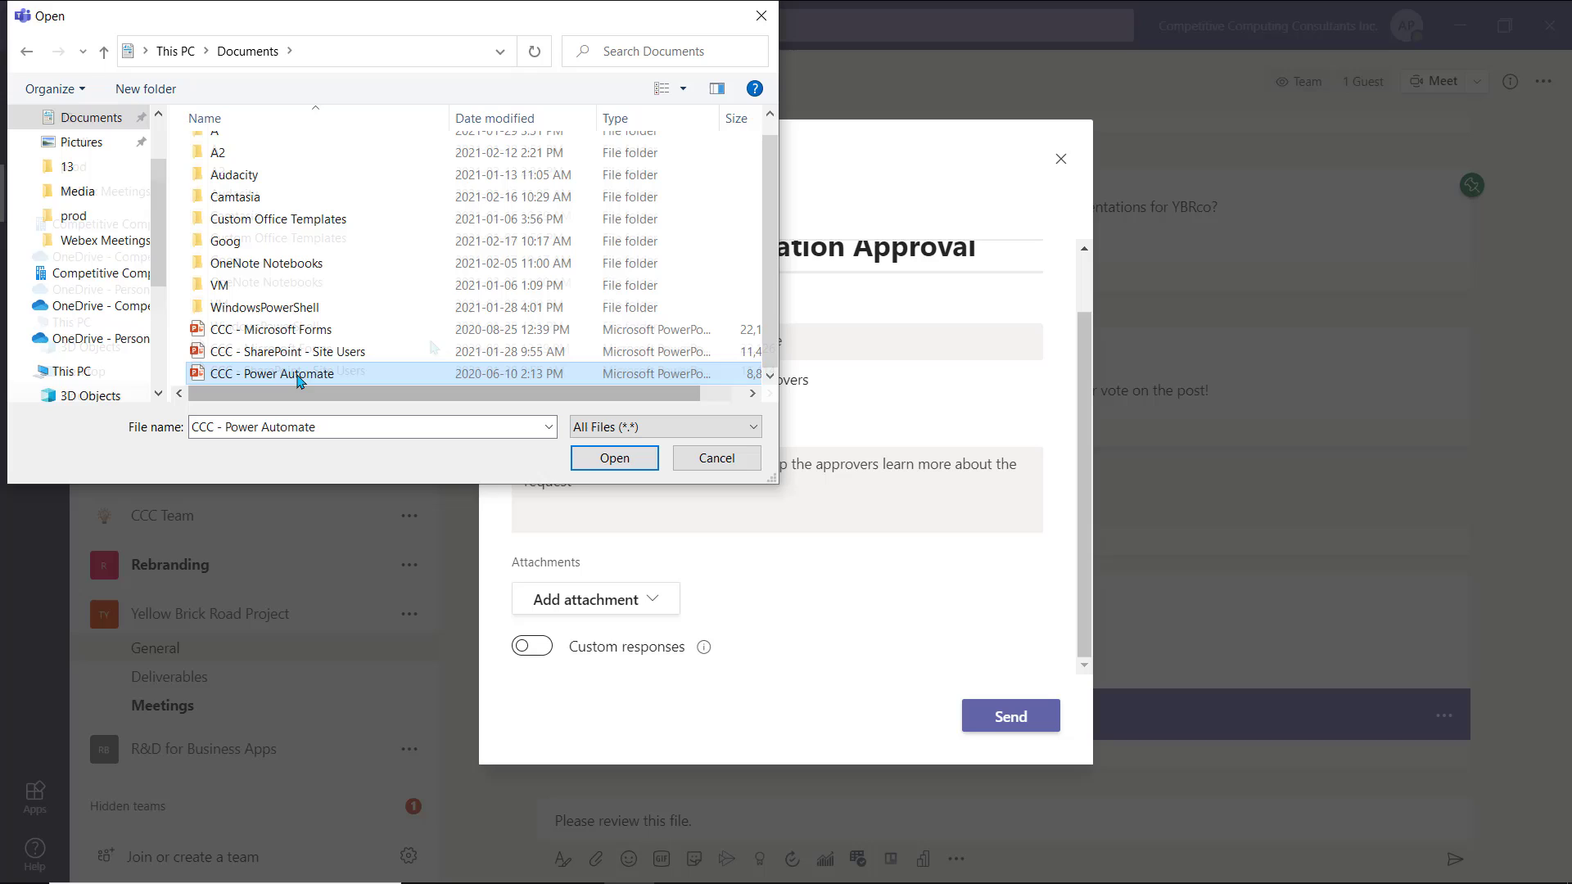
click(613, 458)
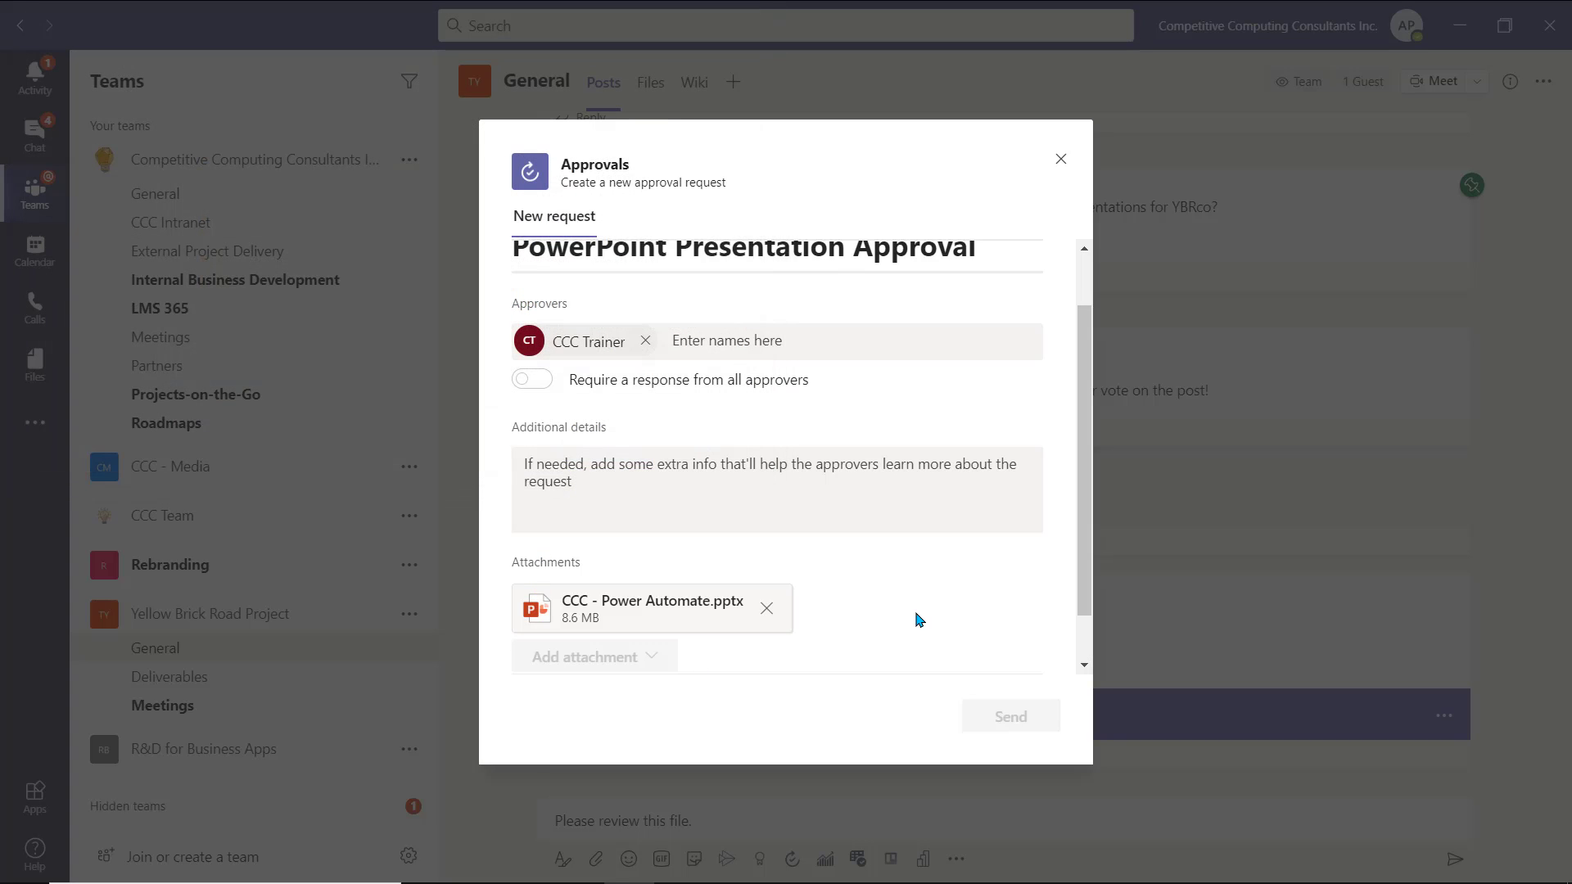
scroll(919, 620, down, 1)
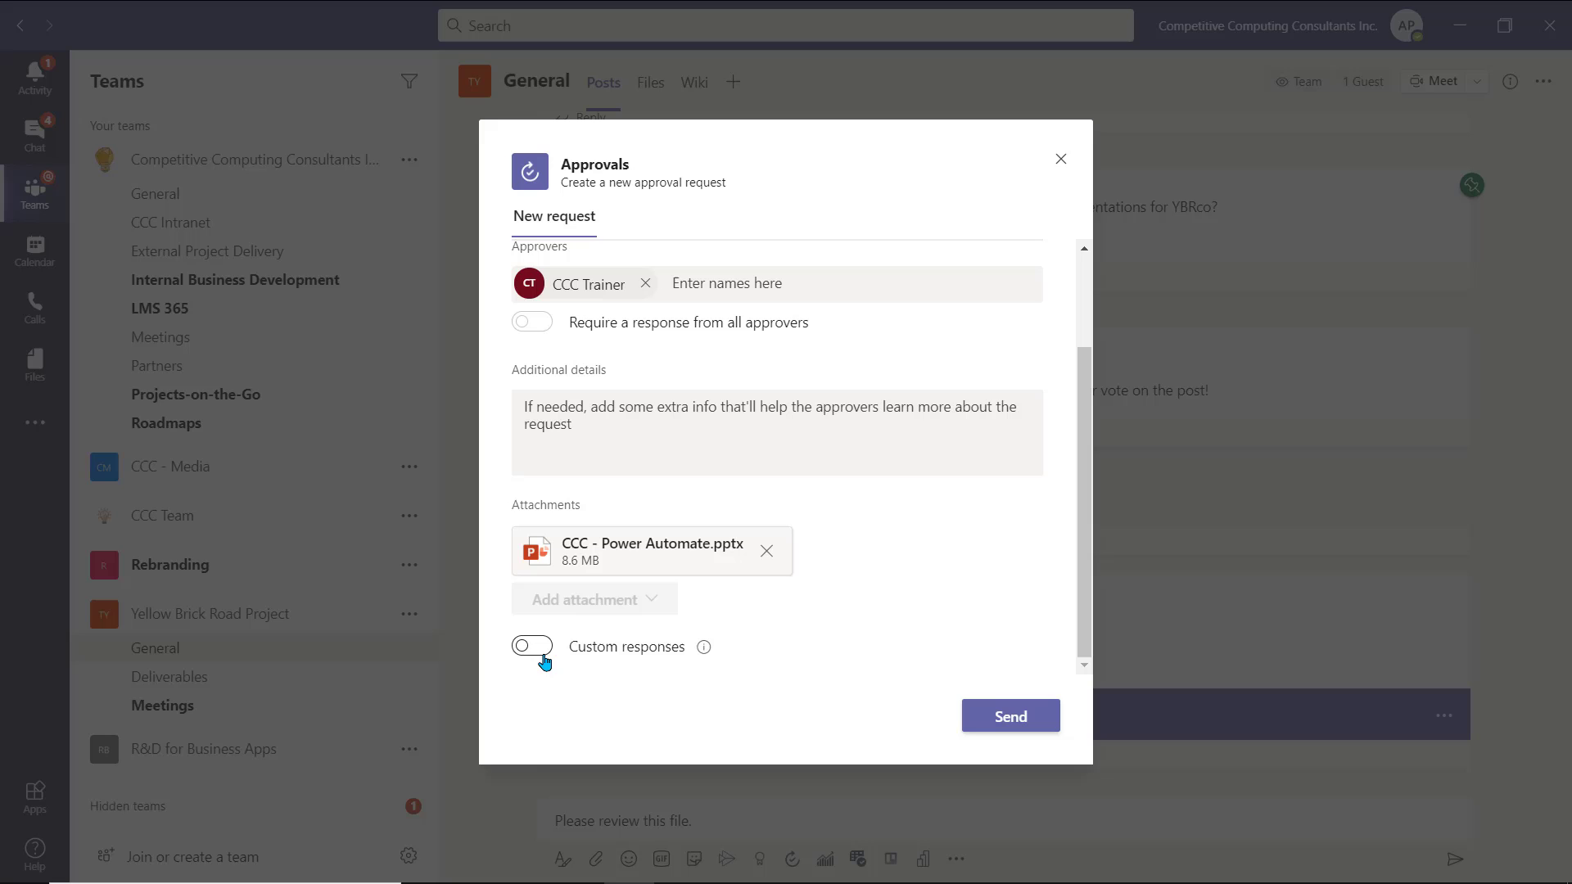
click(1028, 727)
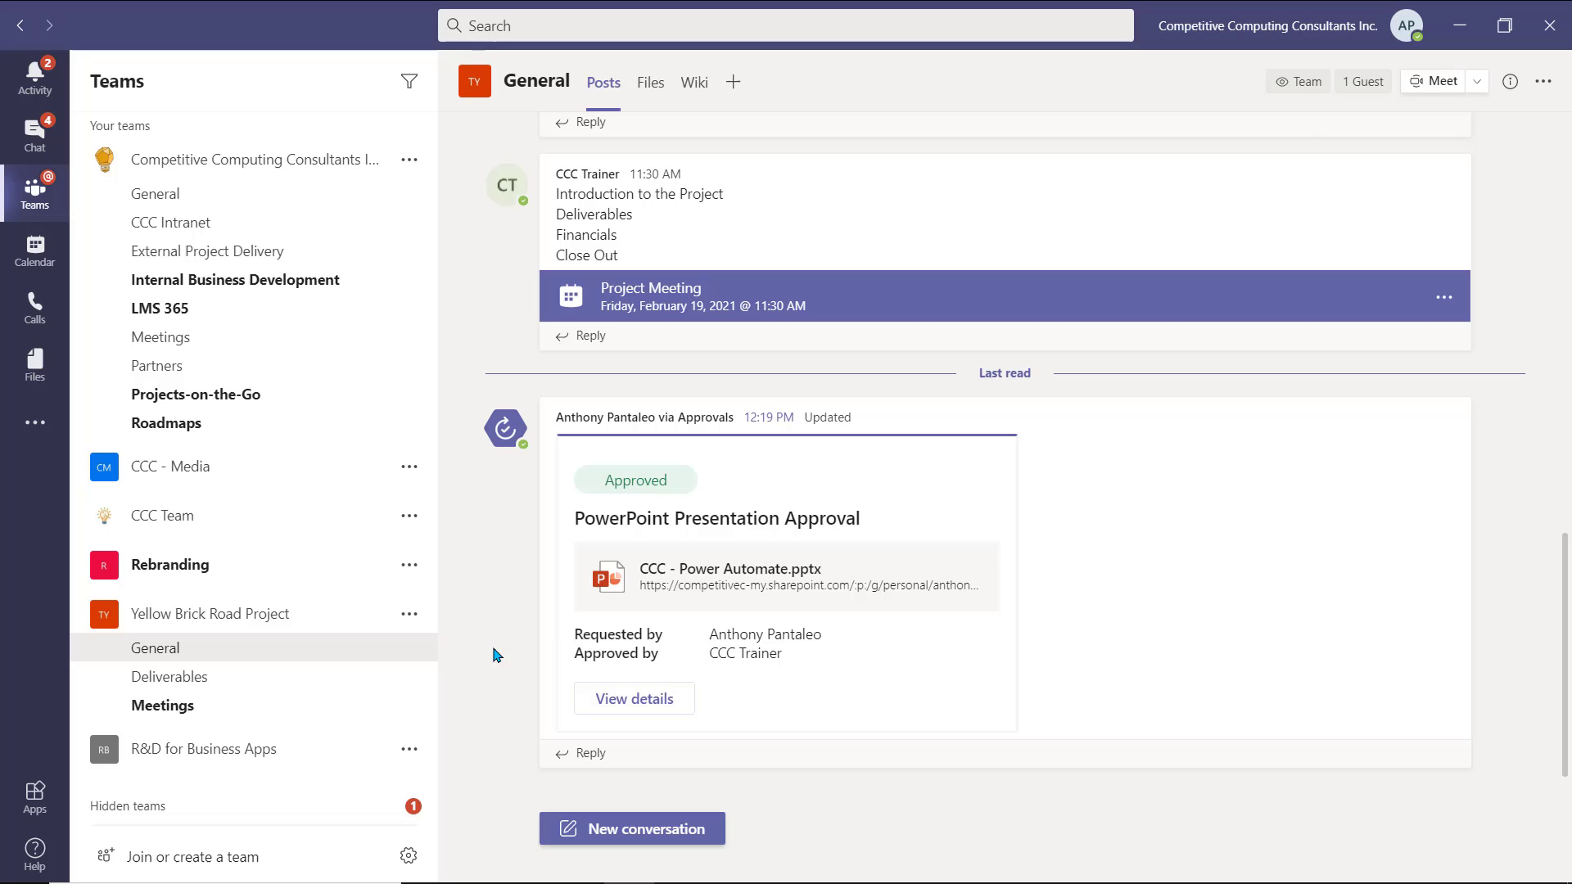
- Add and save a Lists tab in the Yellow Brick Road Project General channel
click(733, 85)
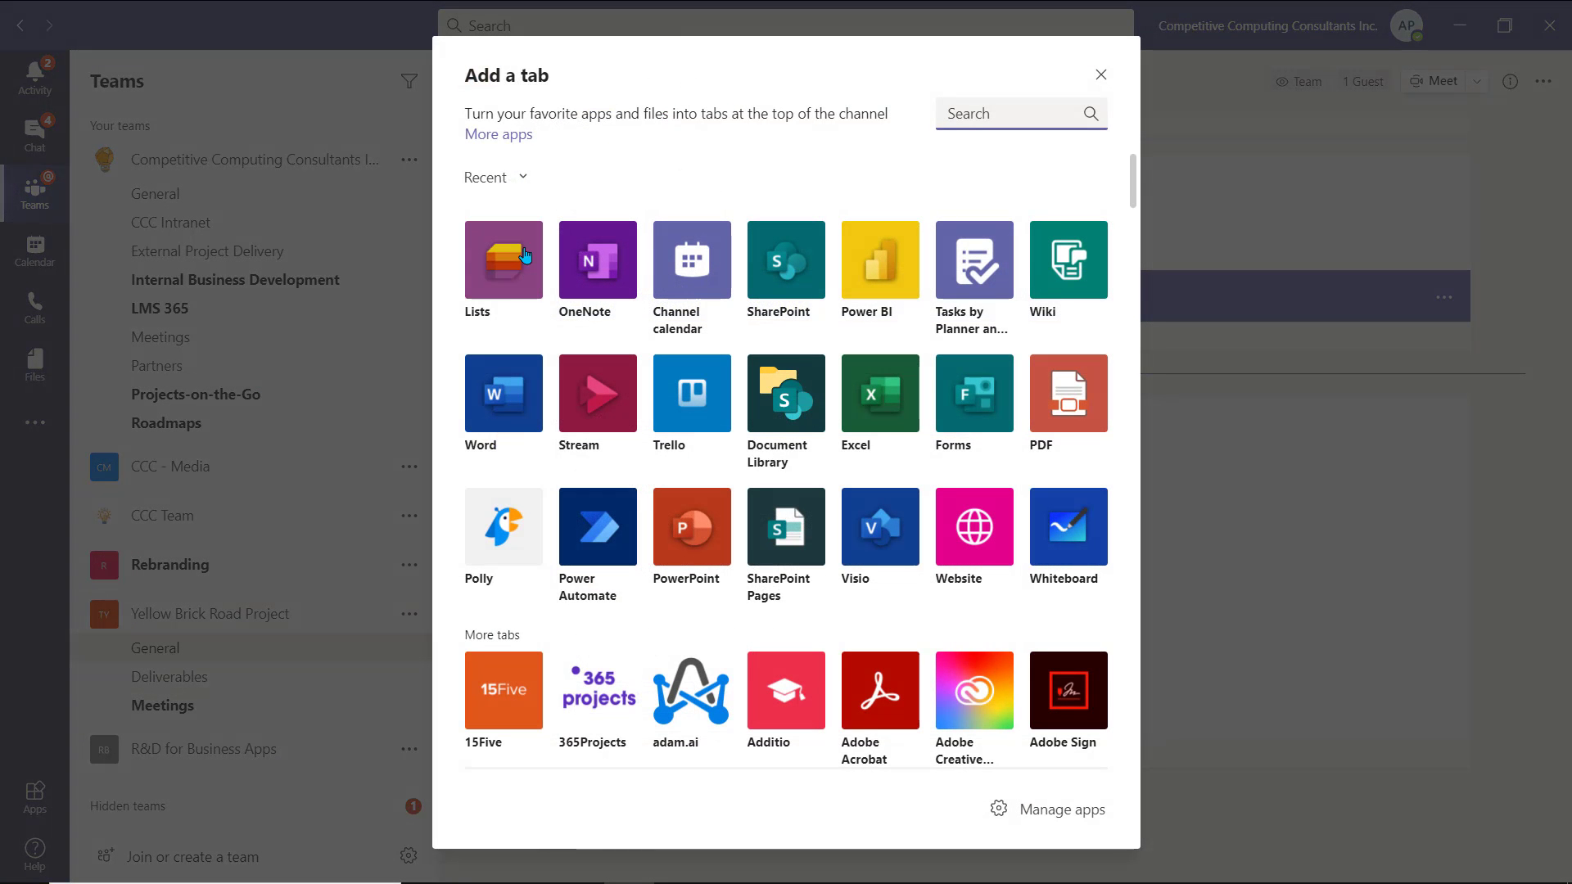
click(515, 300)
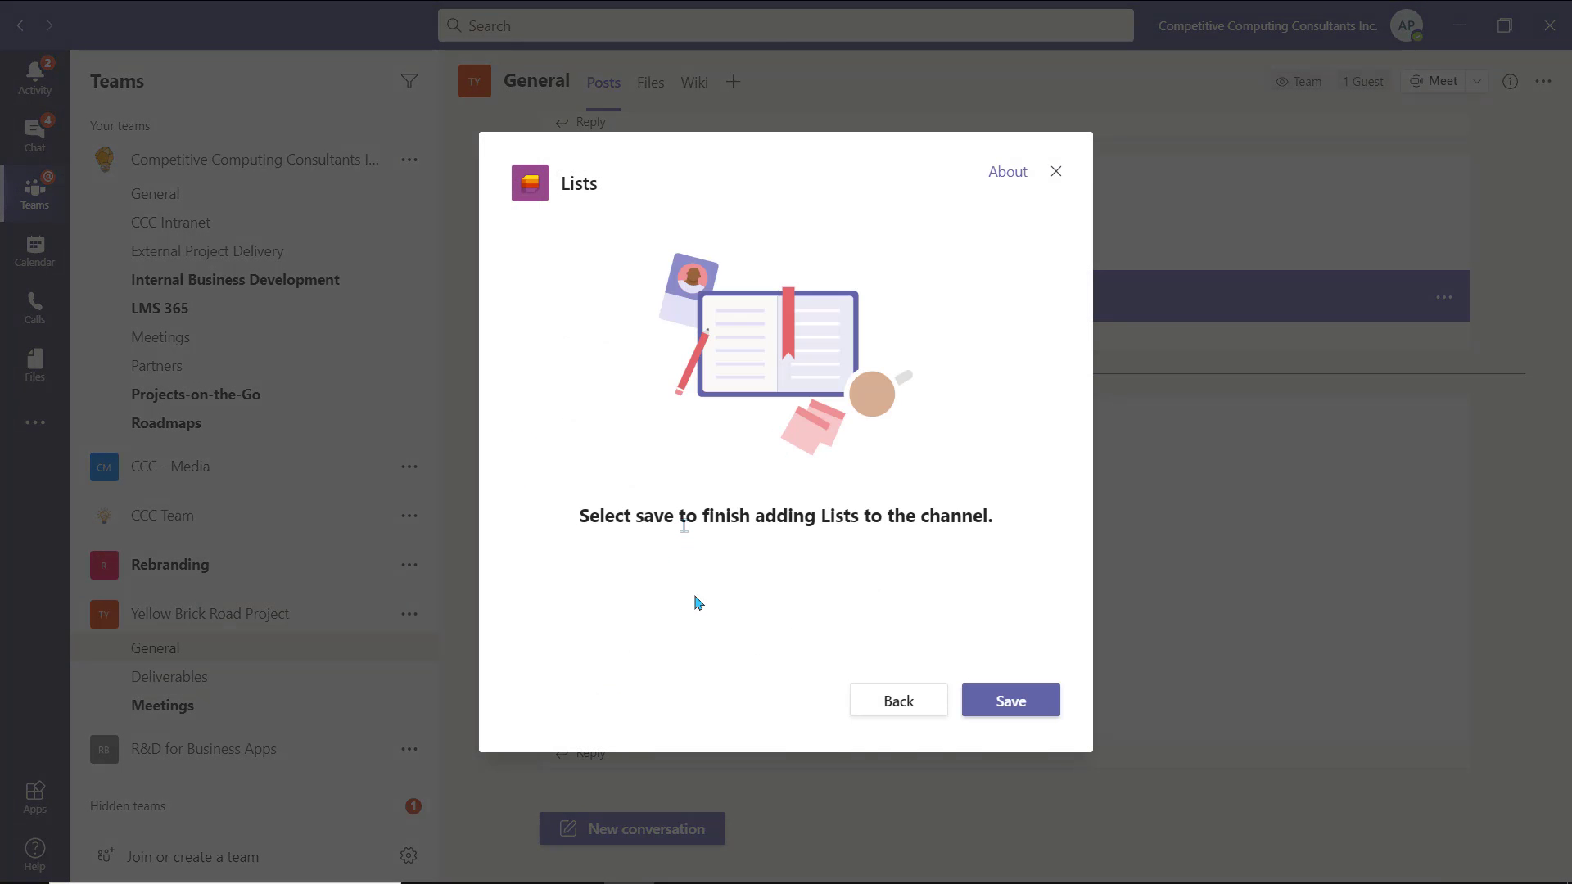
click(1034, 717)
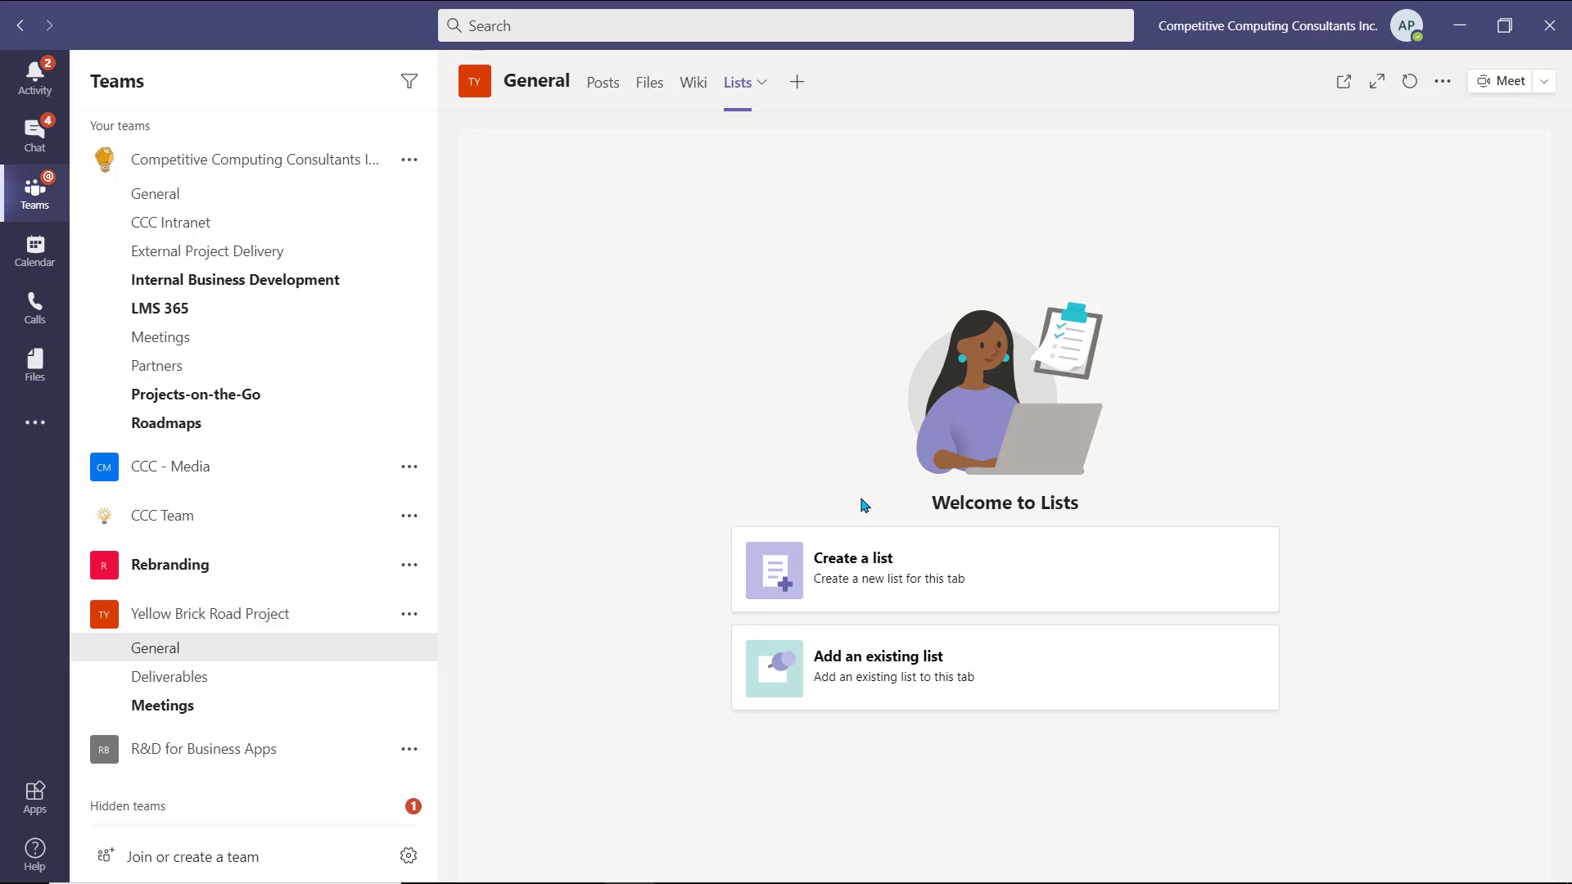
- Begin a new list and open the Issue tracker template preview
click(1101, 586)
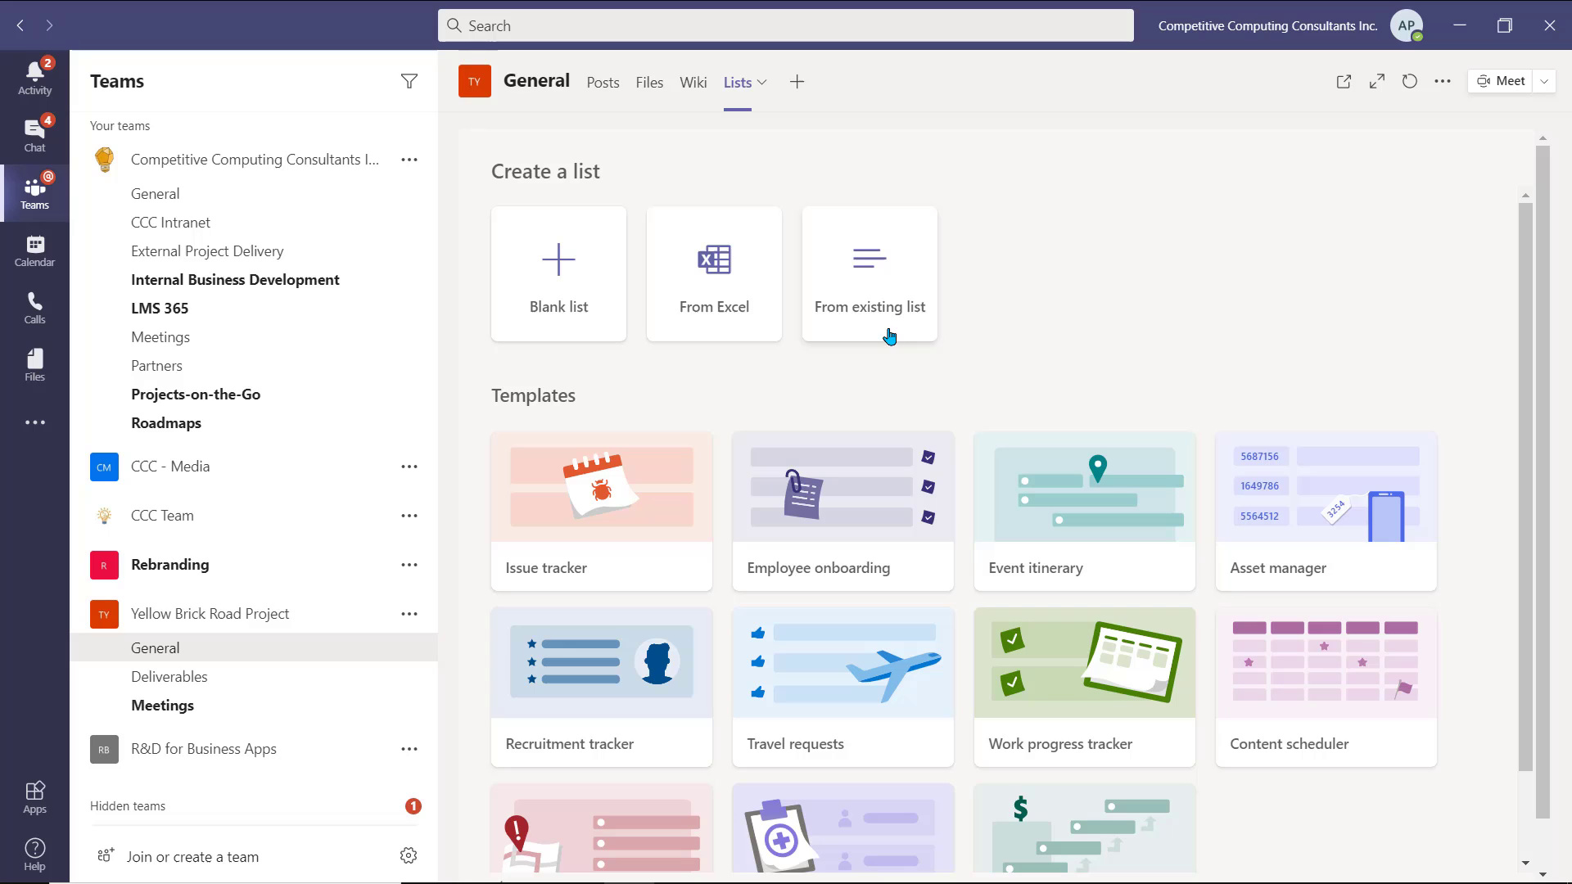
scroll(982, 354, down, 1)
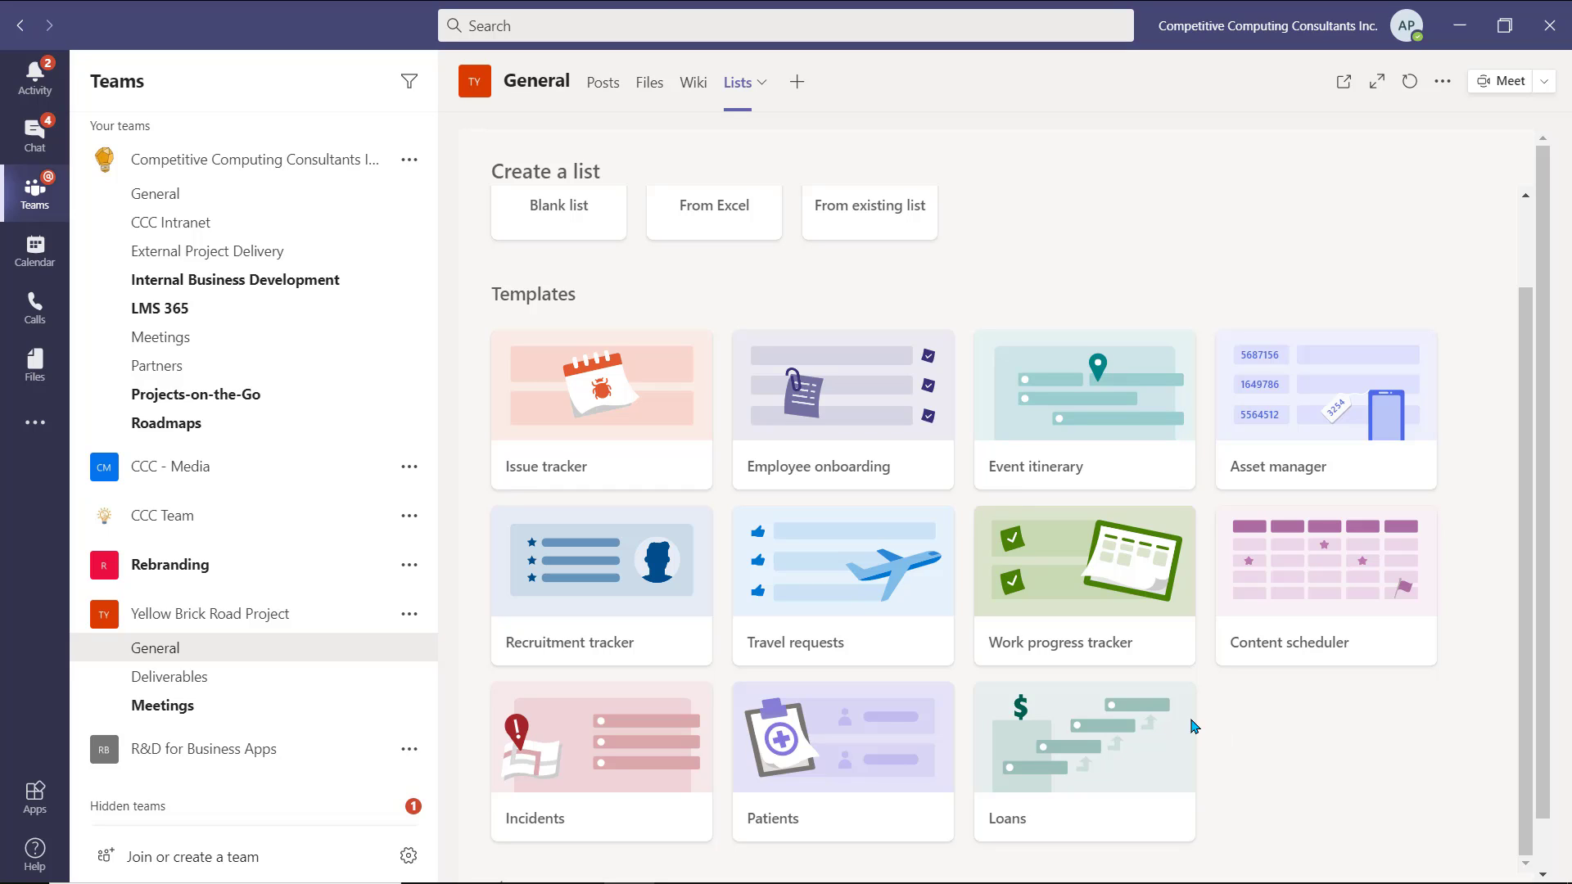
click(622, 461)
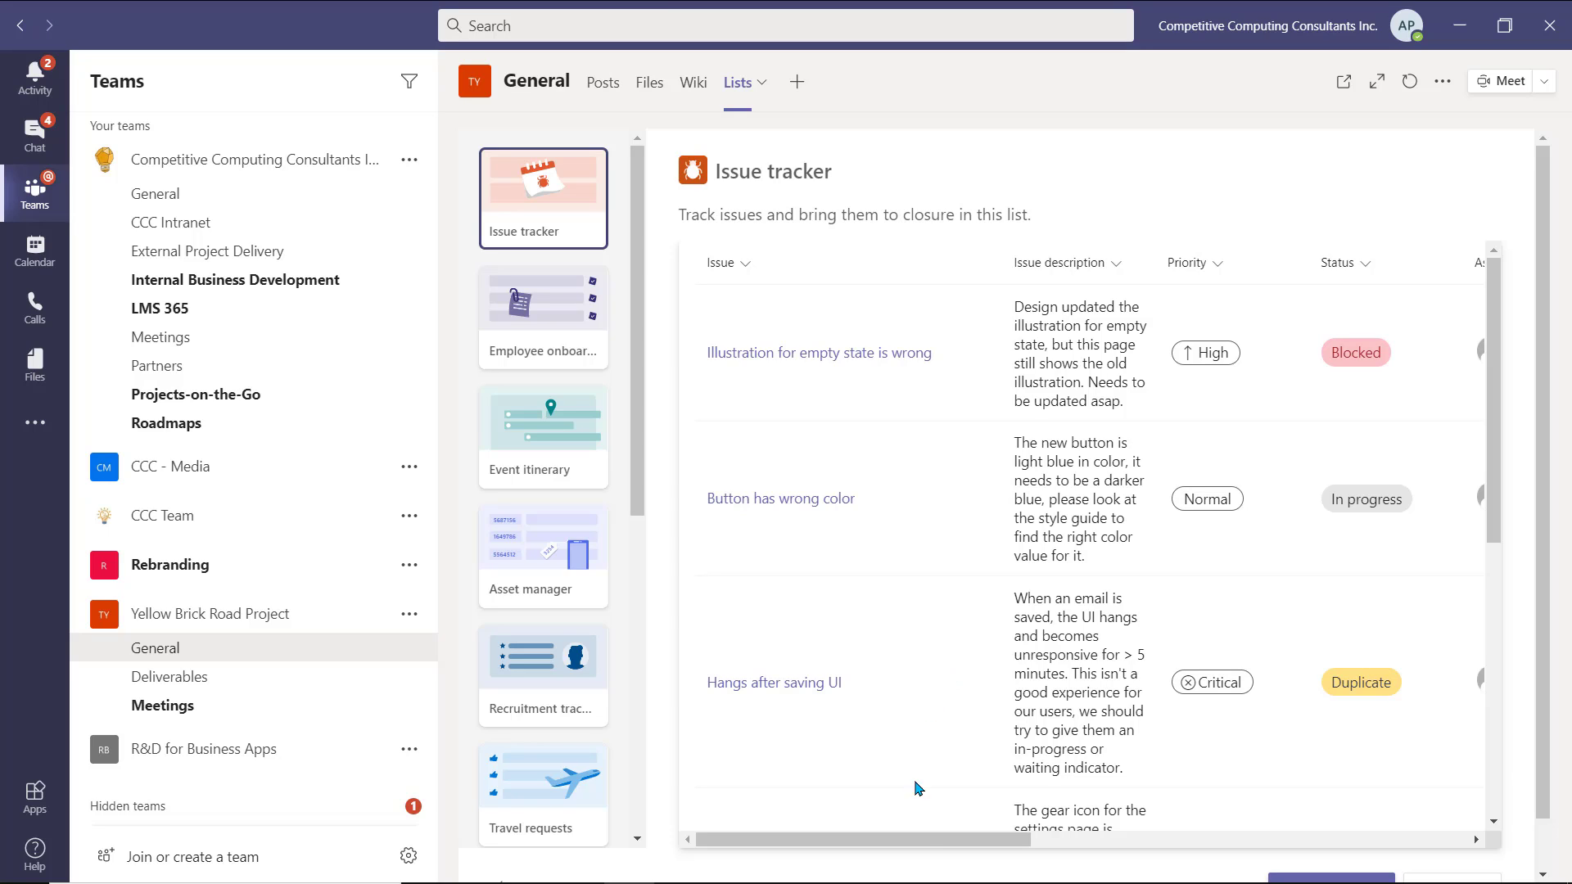
- Create the teal 'Issue tracker for Team' list, described 'To track issues.', with a rocket icon
scroll(929, 837, down, 1)
scroll(1012, 872, down, 2)
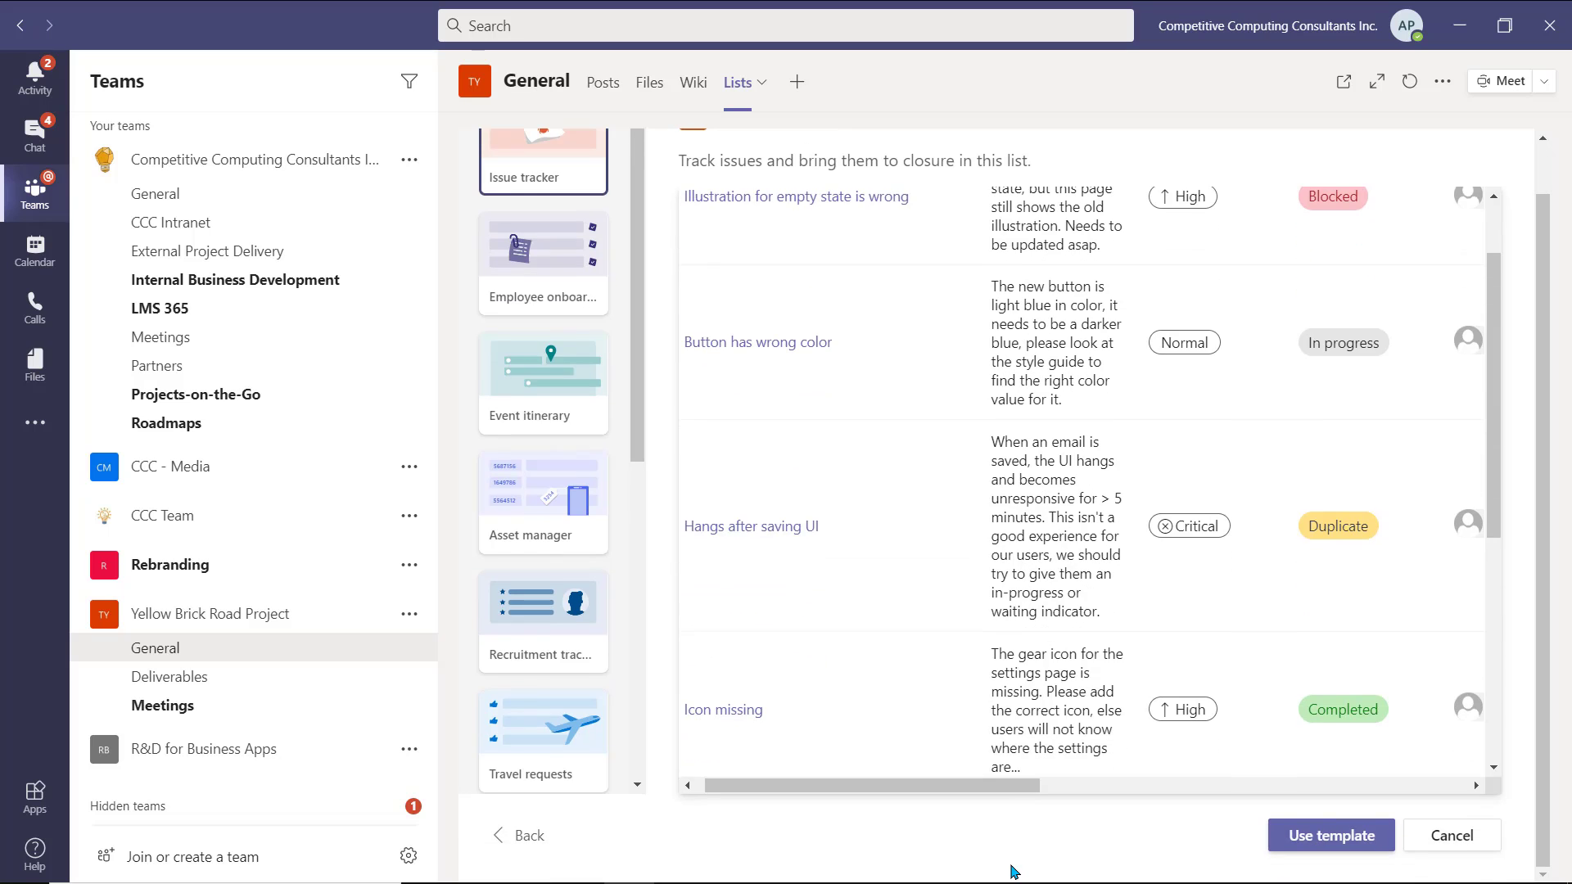
click(1326, 852)
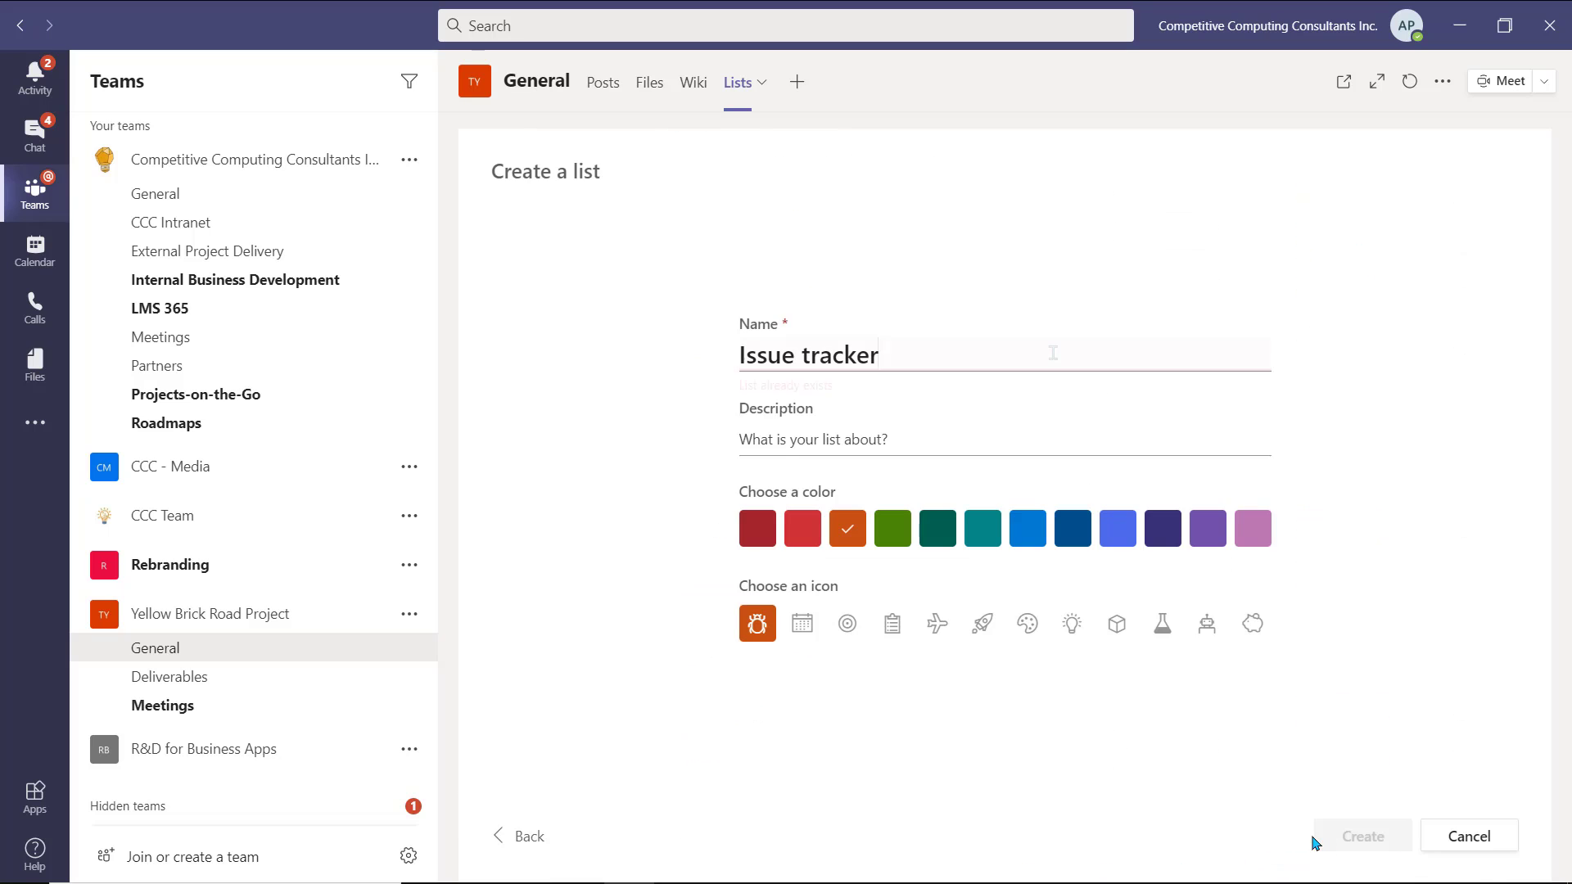
text(for Team)
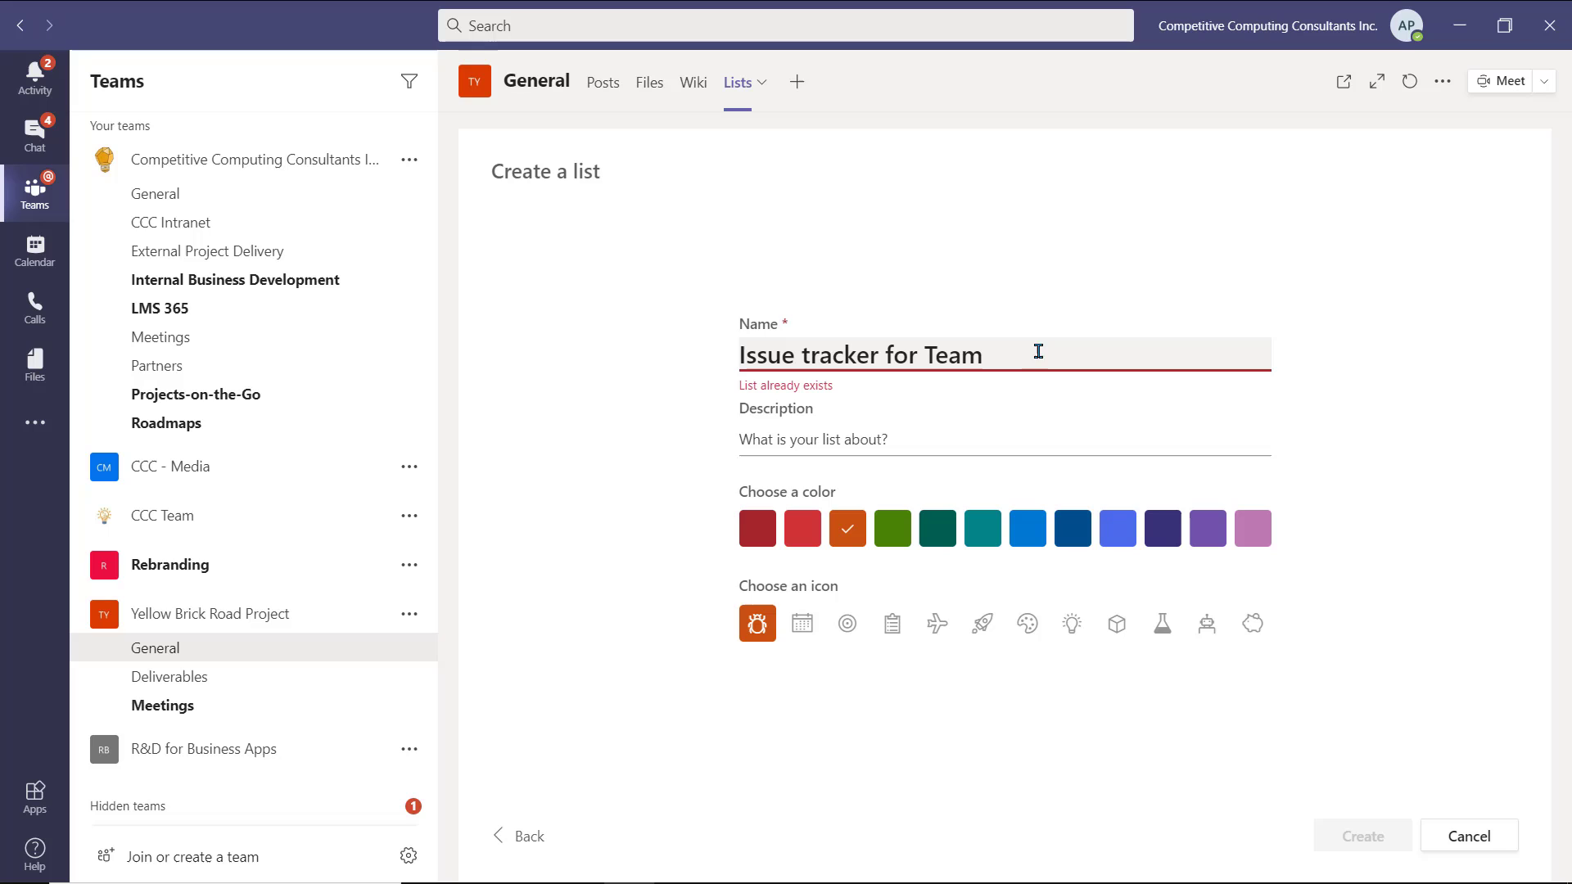
click(979, 446)
text(To track issues.)
click(982, 536)
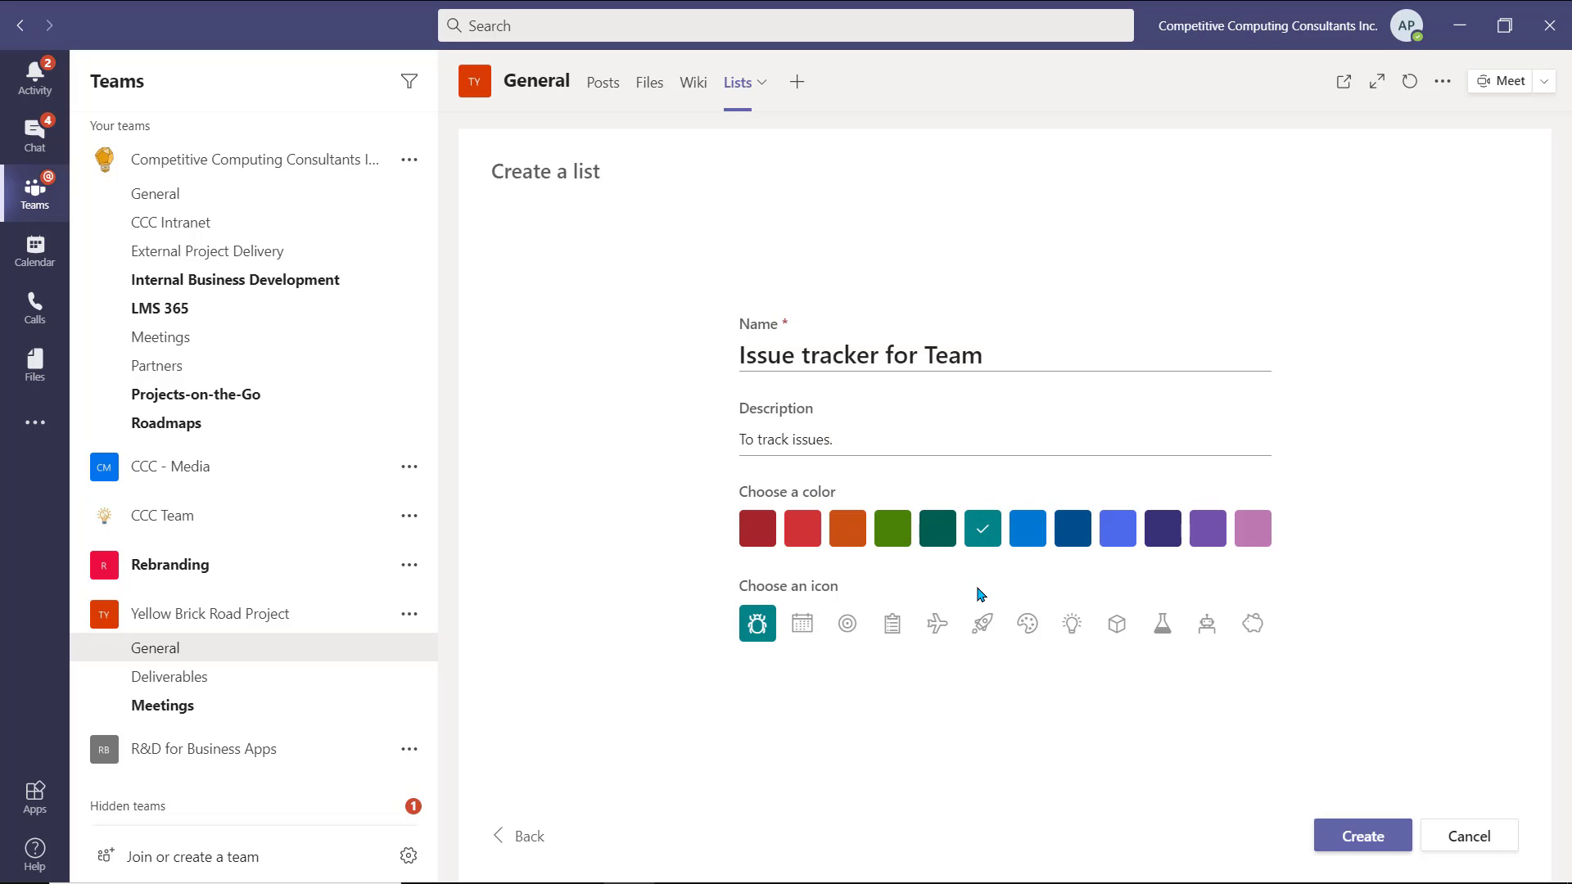
click(982, 625)
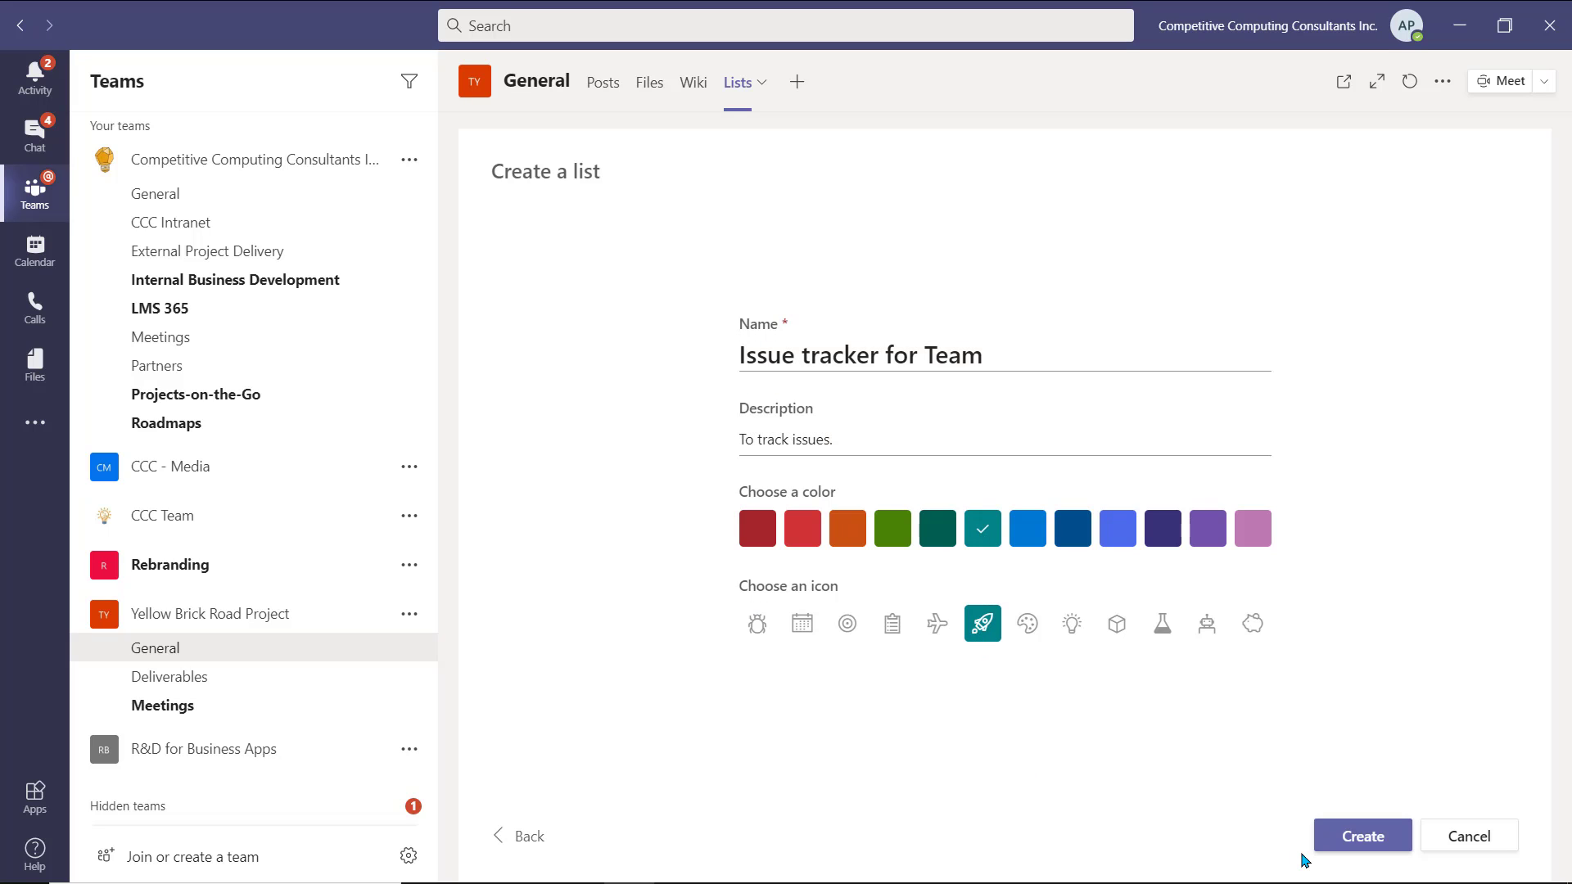
click(1349, 847)
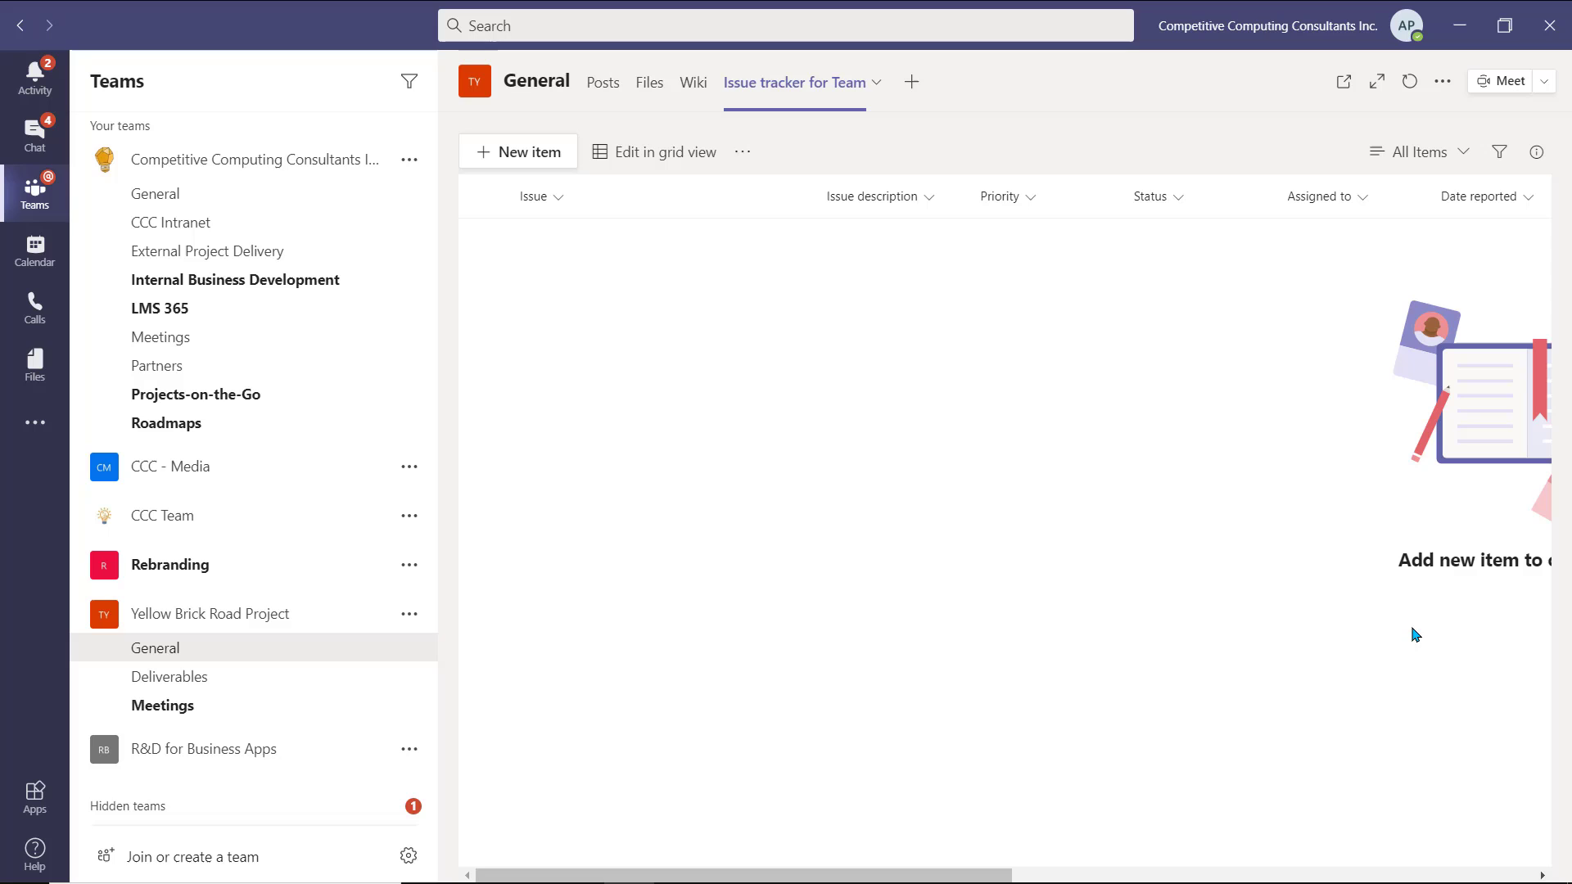
- Add a 'Branding Missing' issue with status New and save it
click(553, 154)
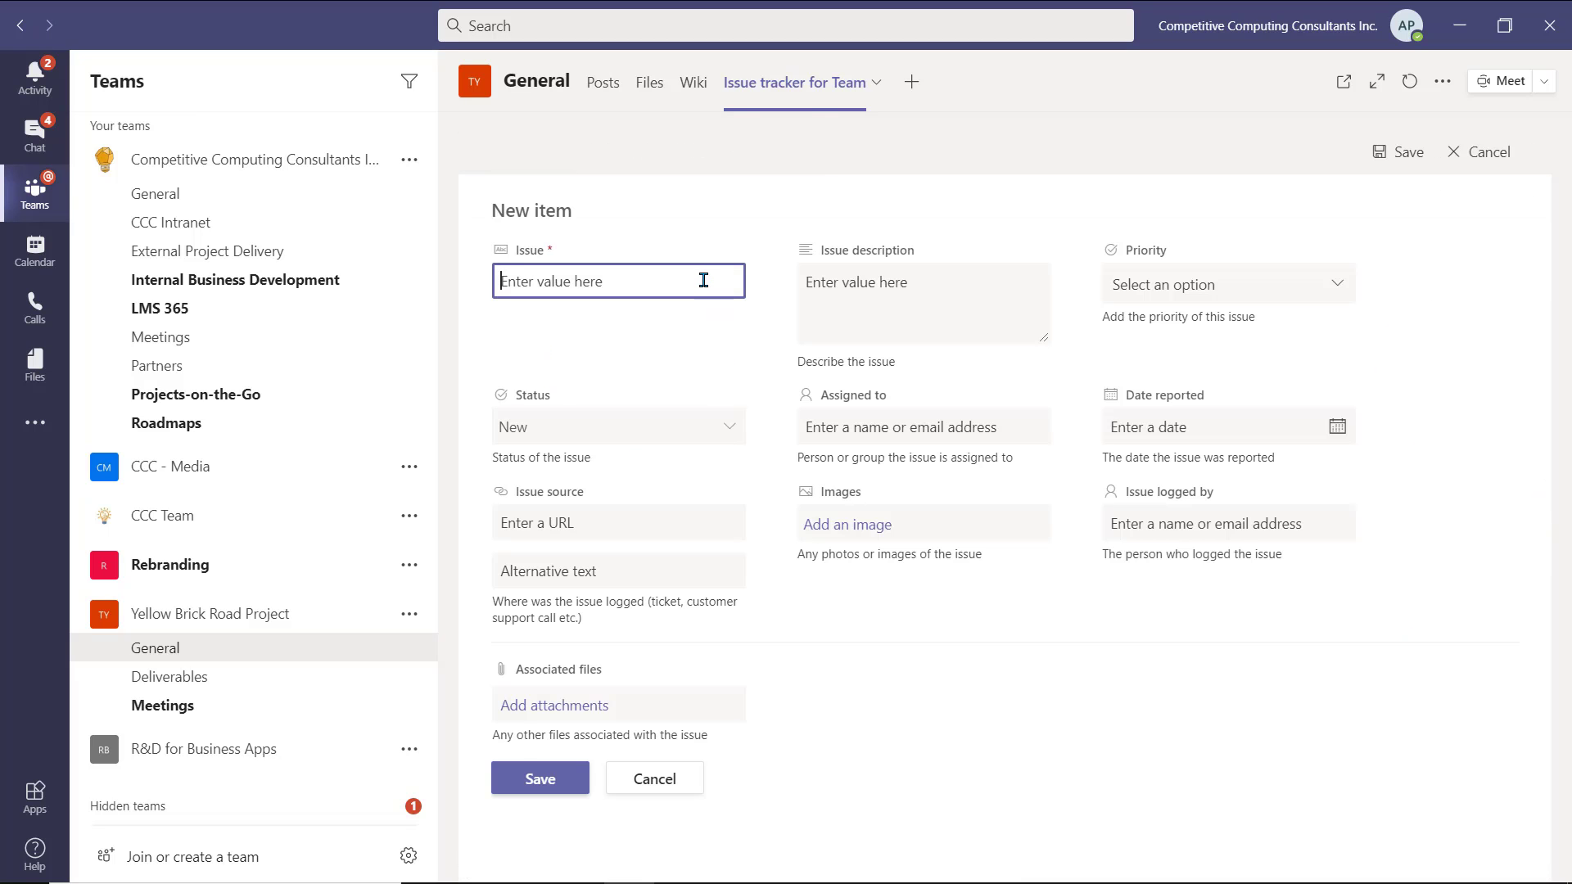
text(Branding Missing)
click(729, 429)
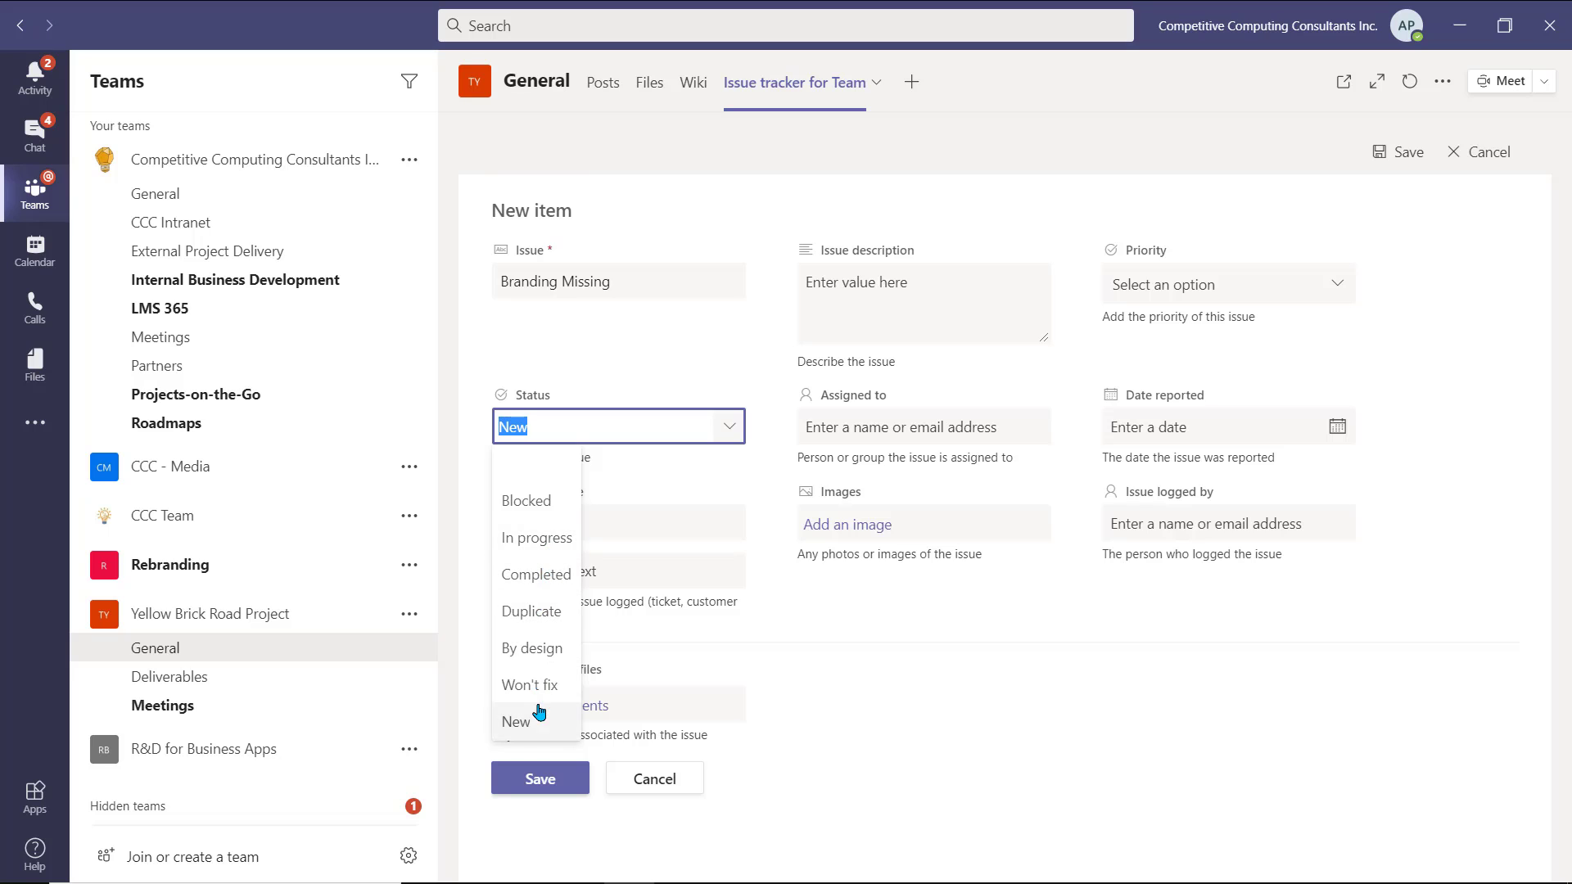
click(524, 719)
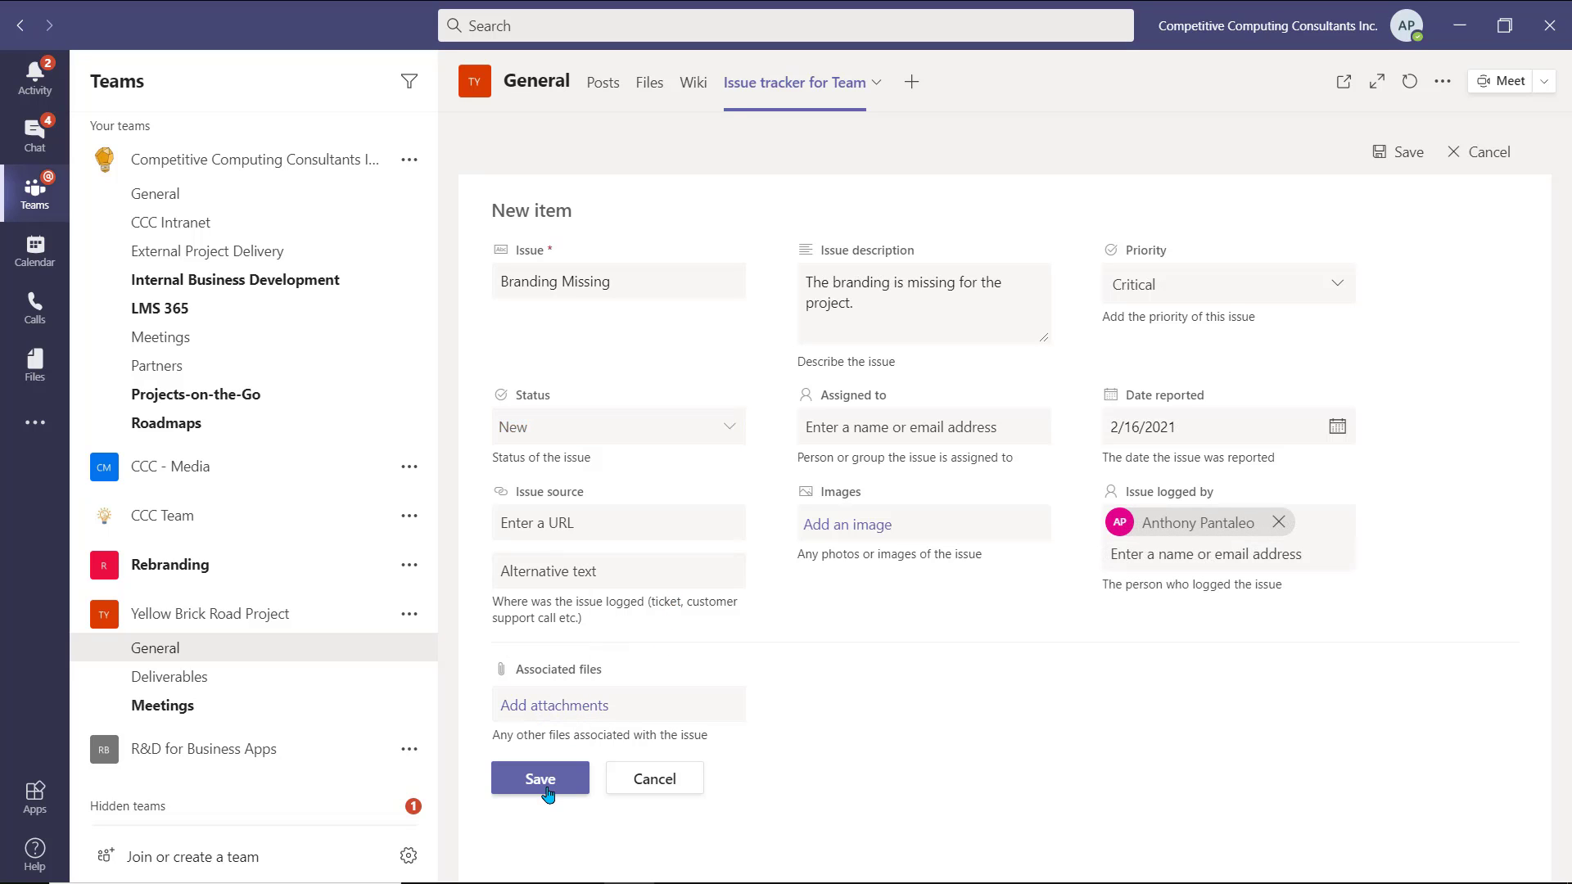
click(547, 790)
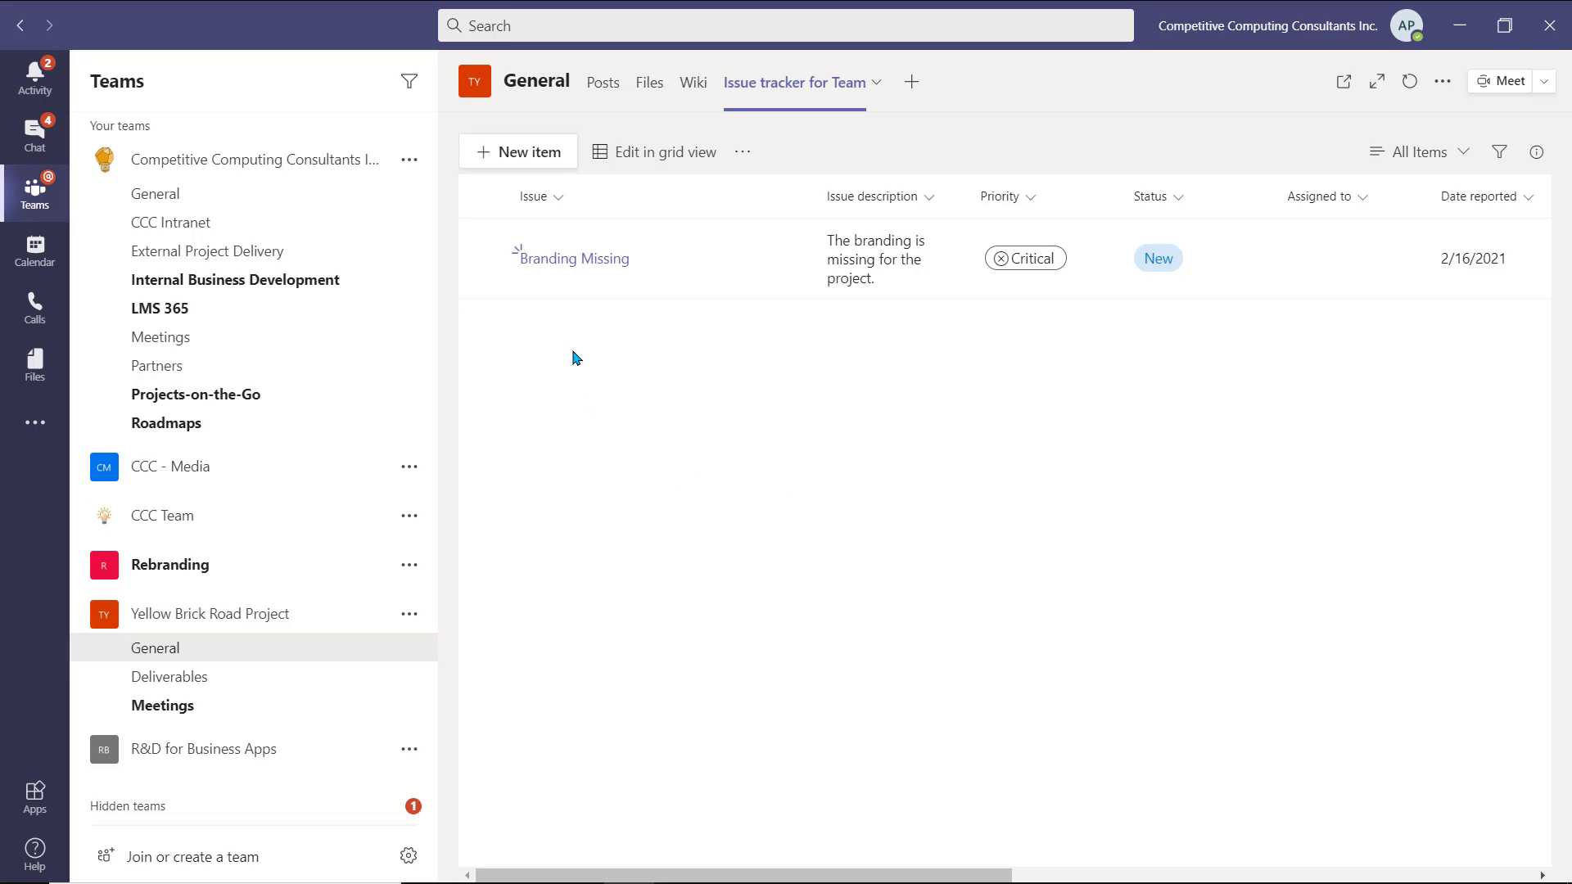
- Change the Branding Missing issue's reported date to February 17, 2021, then return to the list
click(591, 260)
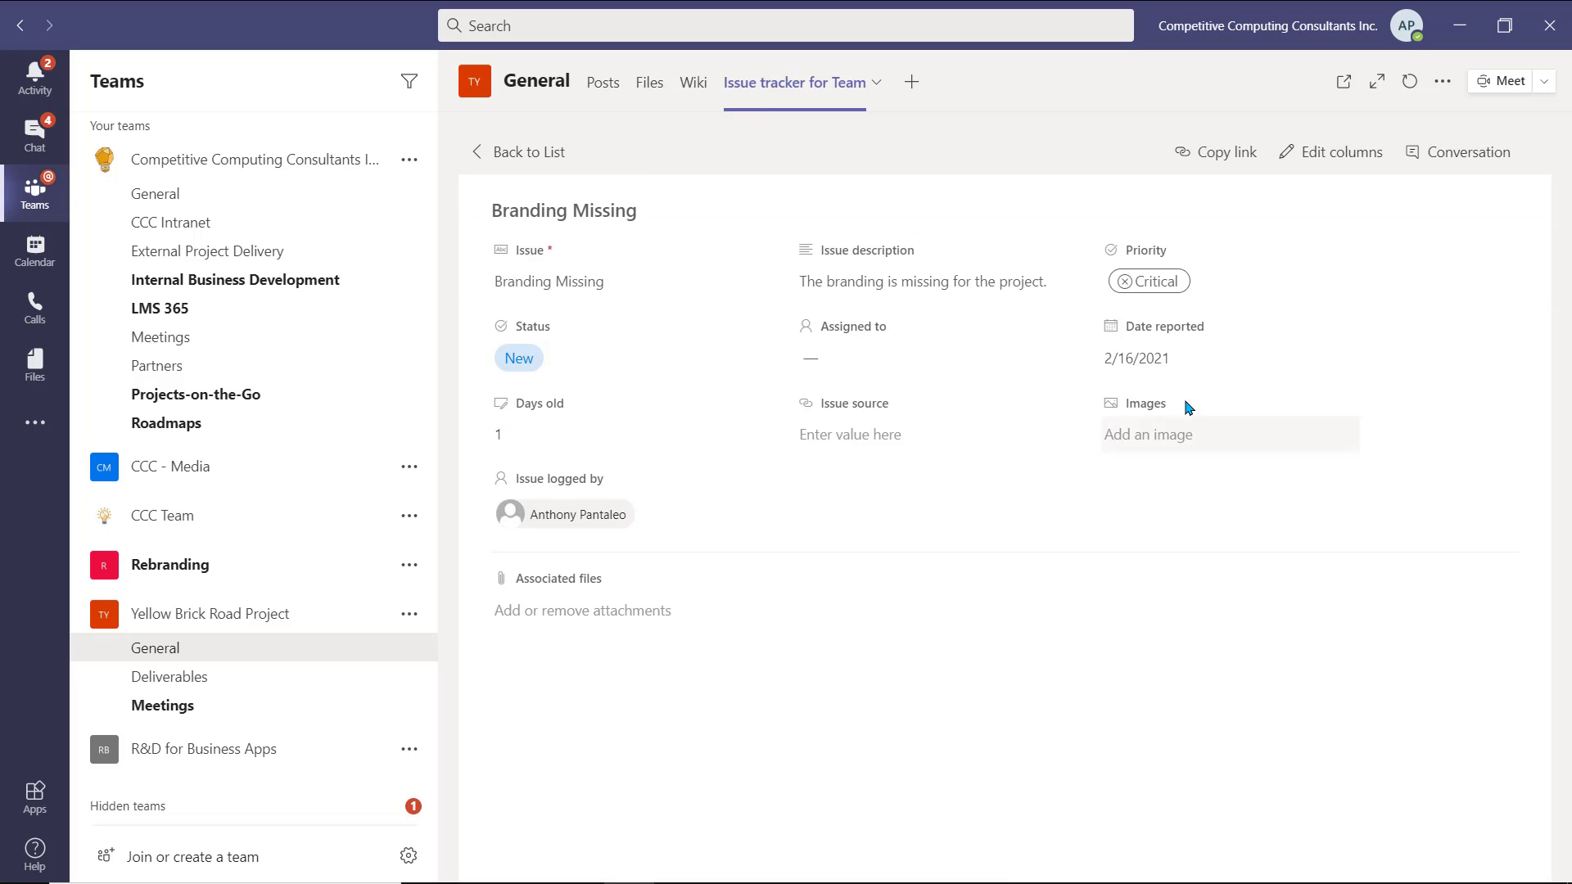
click(1170, 360)
click(1336, 360)
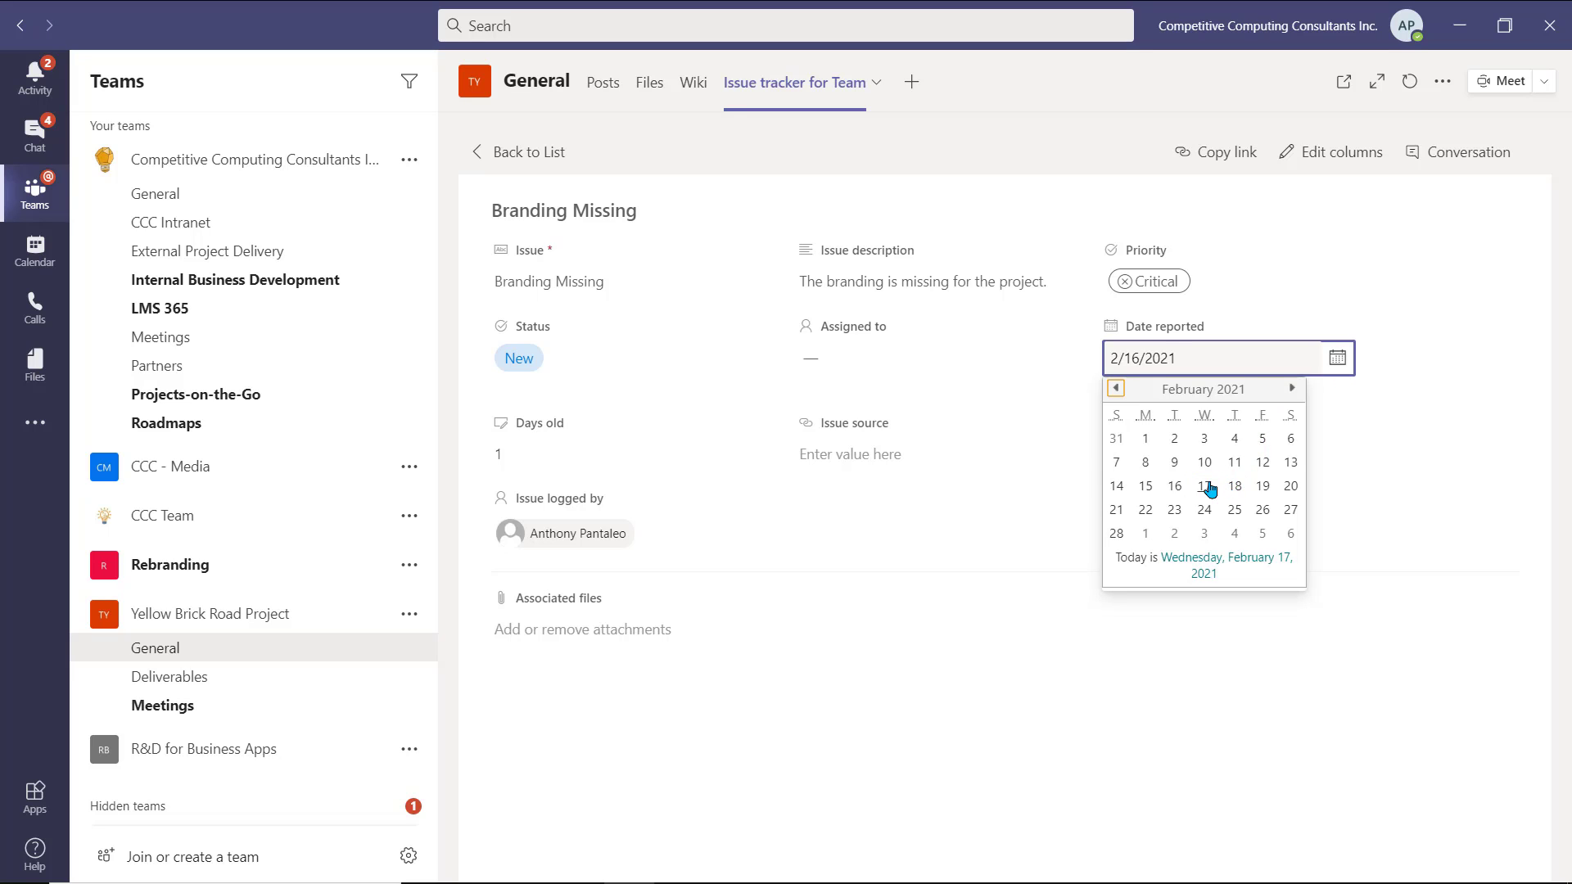
click(1204, 485)
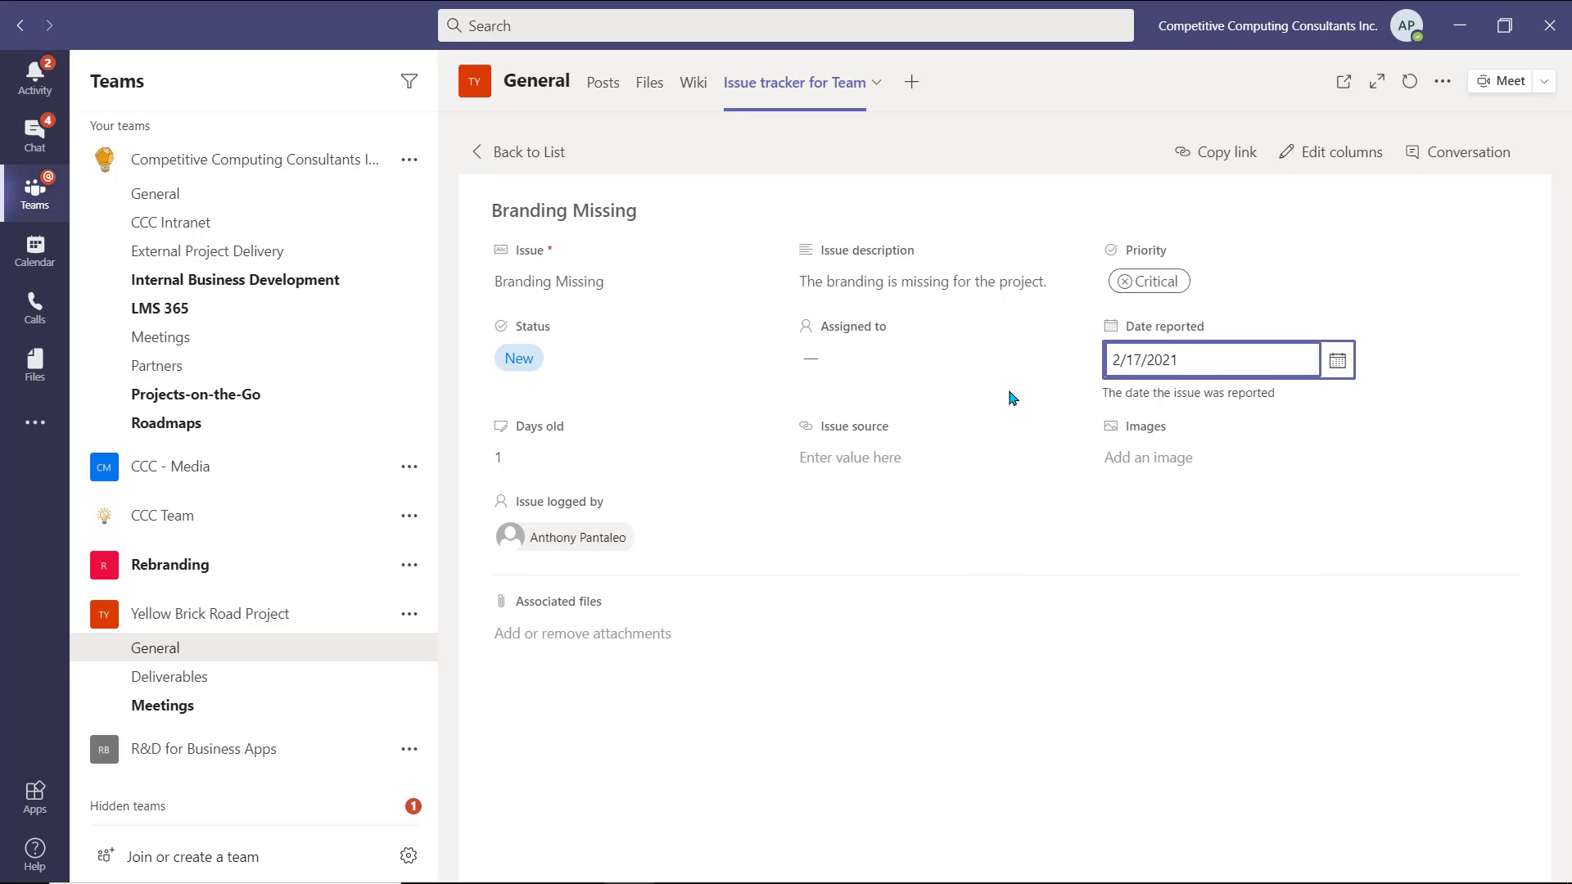
click(485, 145)
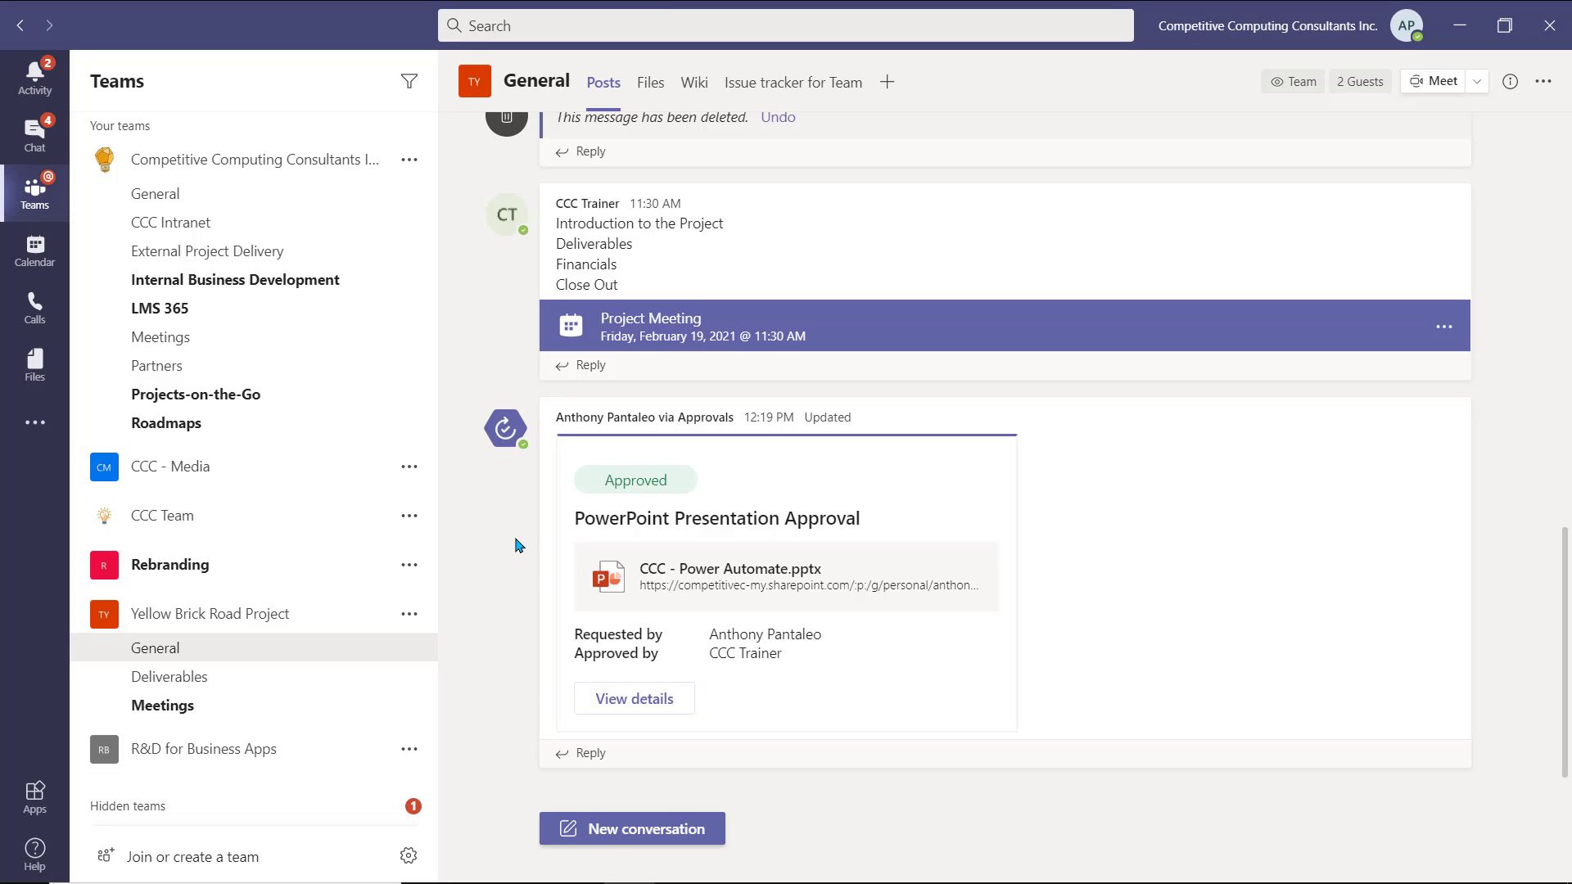
- Add a OneNote tab linked to The Yellow Brick Road Project Notebook
click(886, 82)
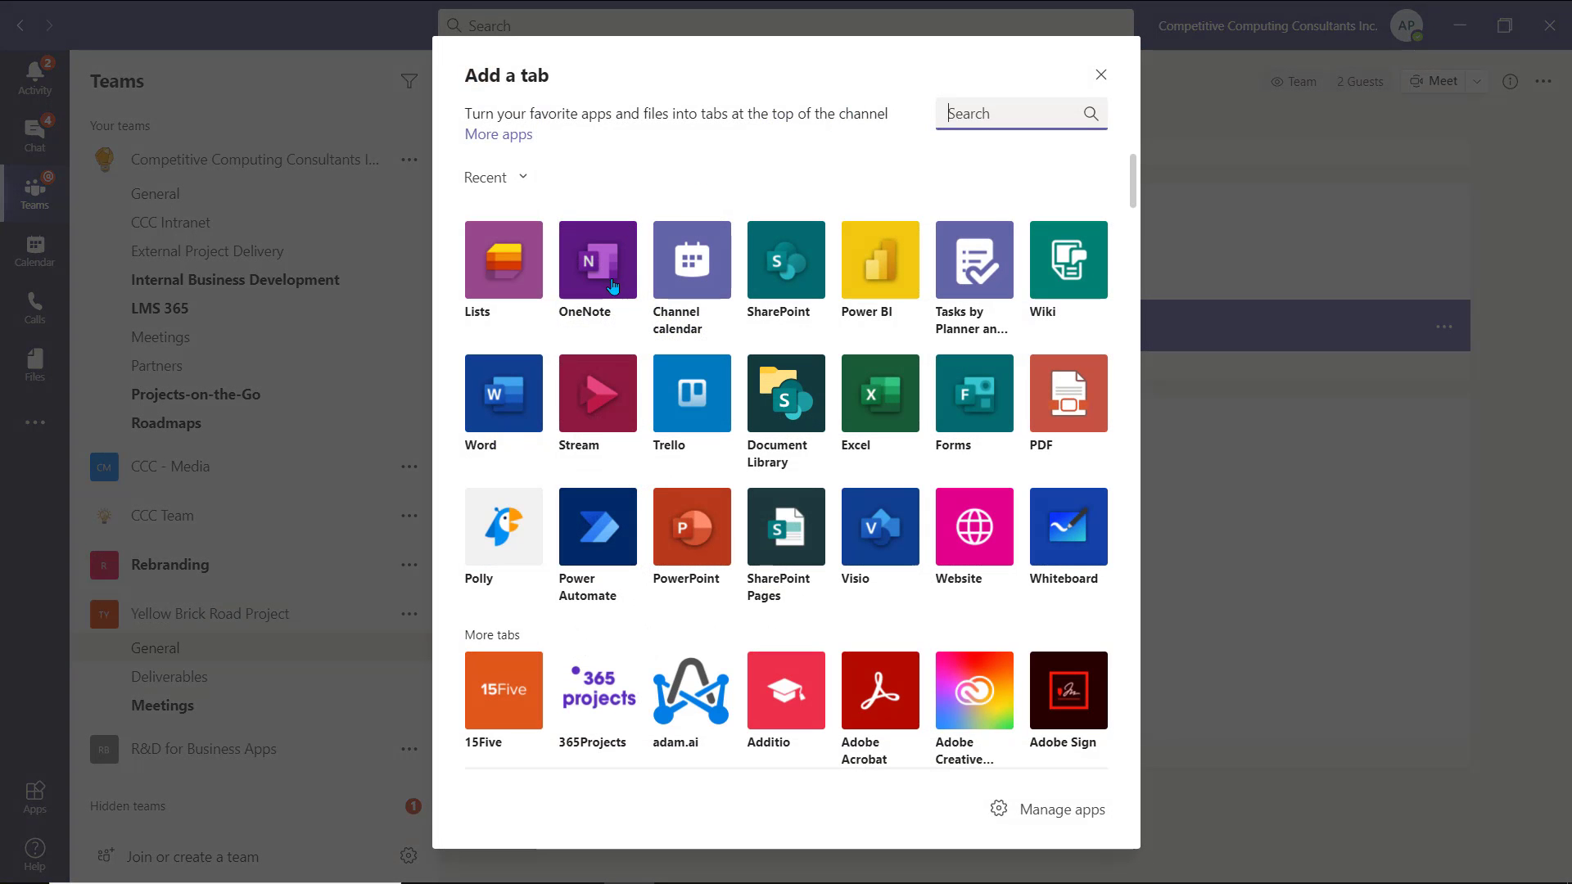
click(615, 295)
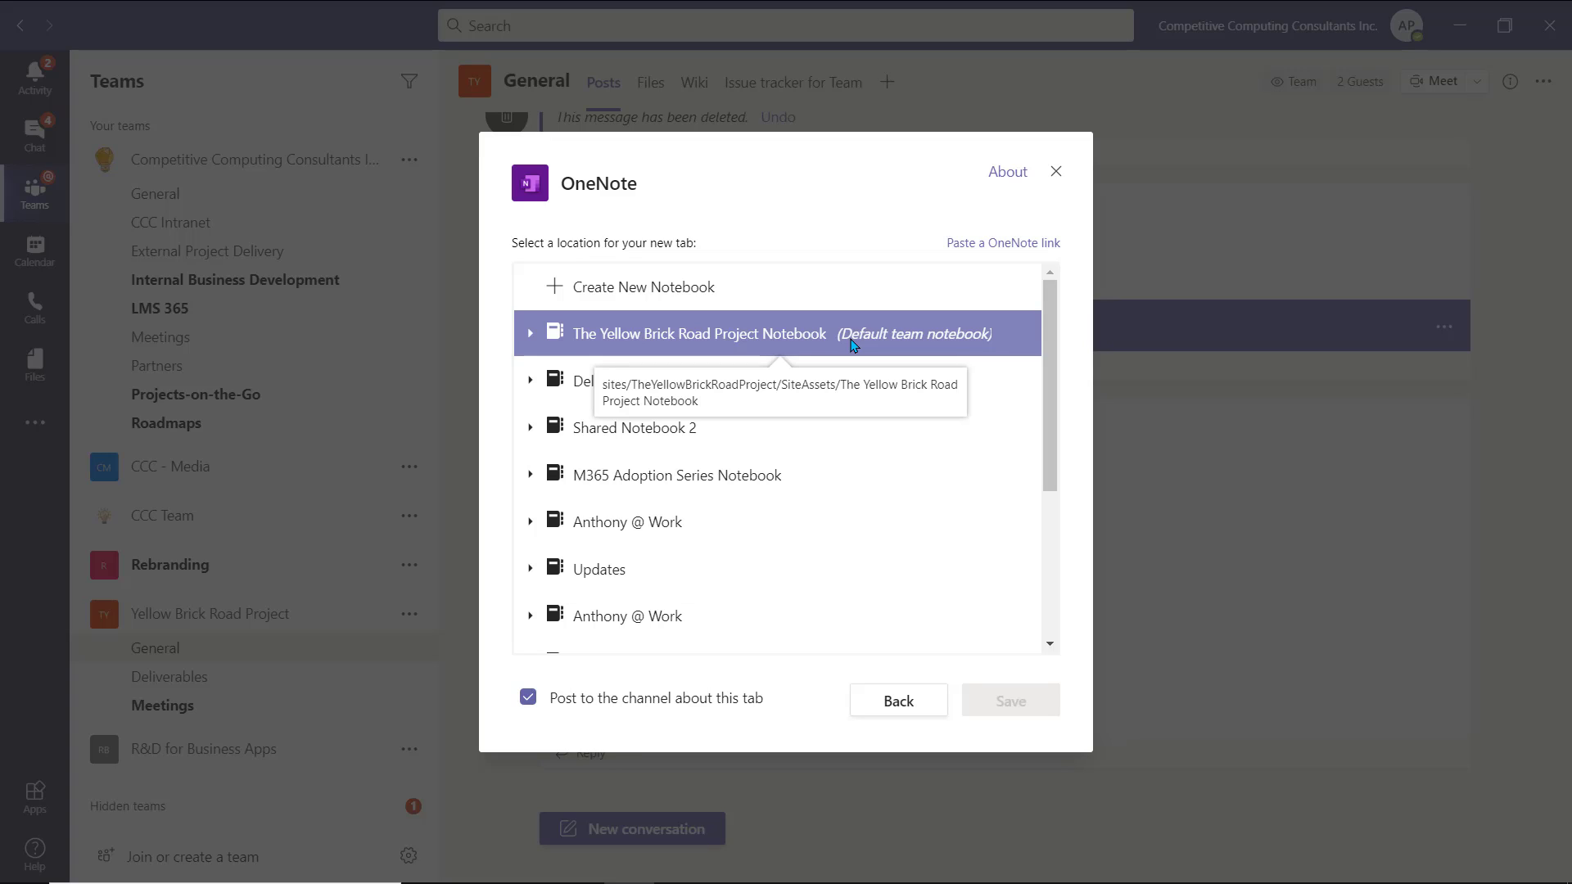
click(852, 345)
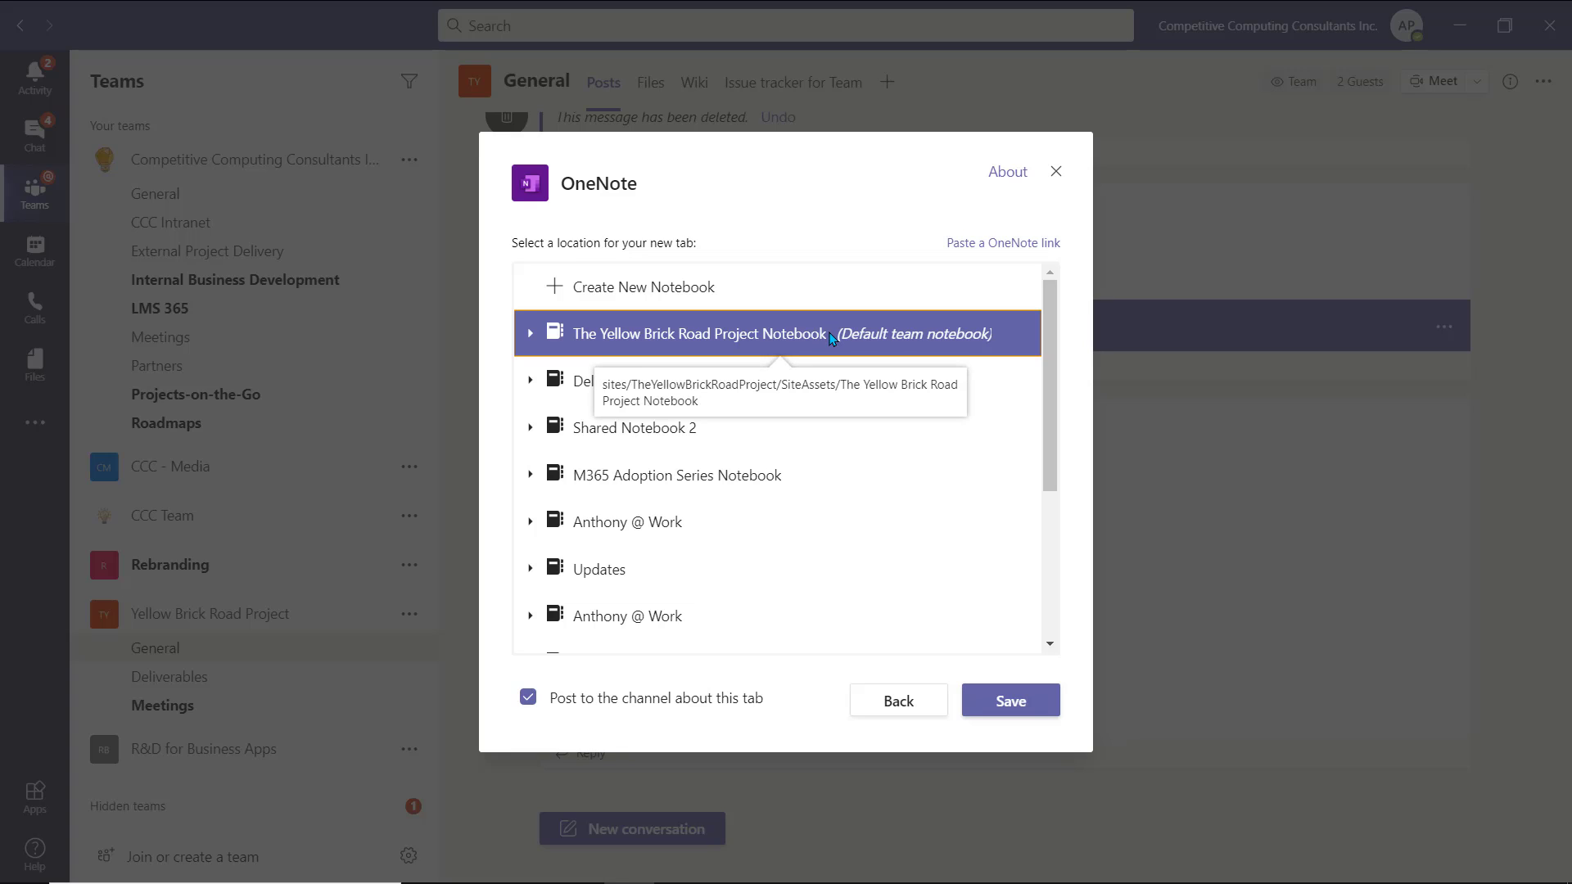
click(1045, 704)
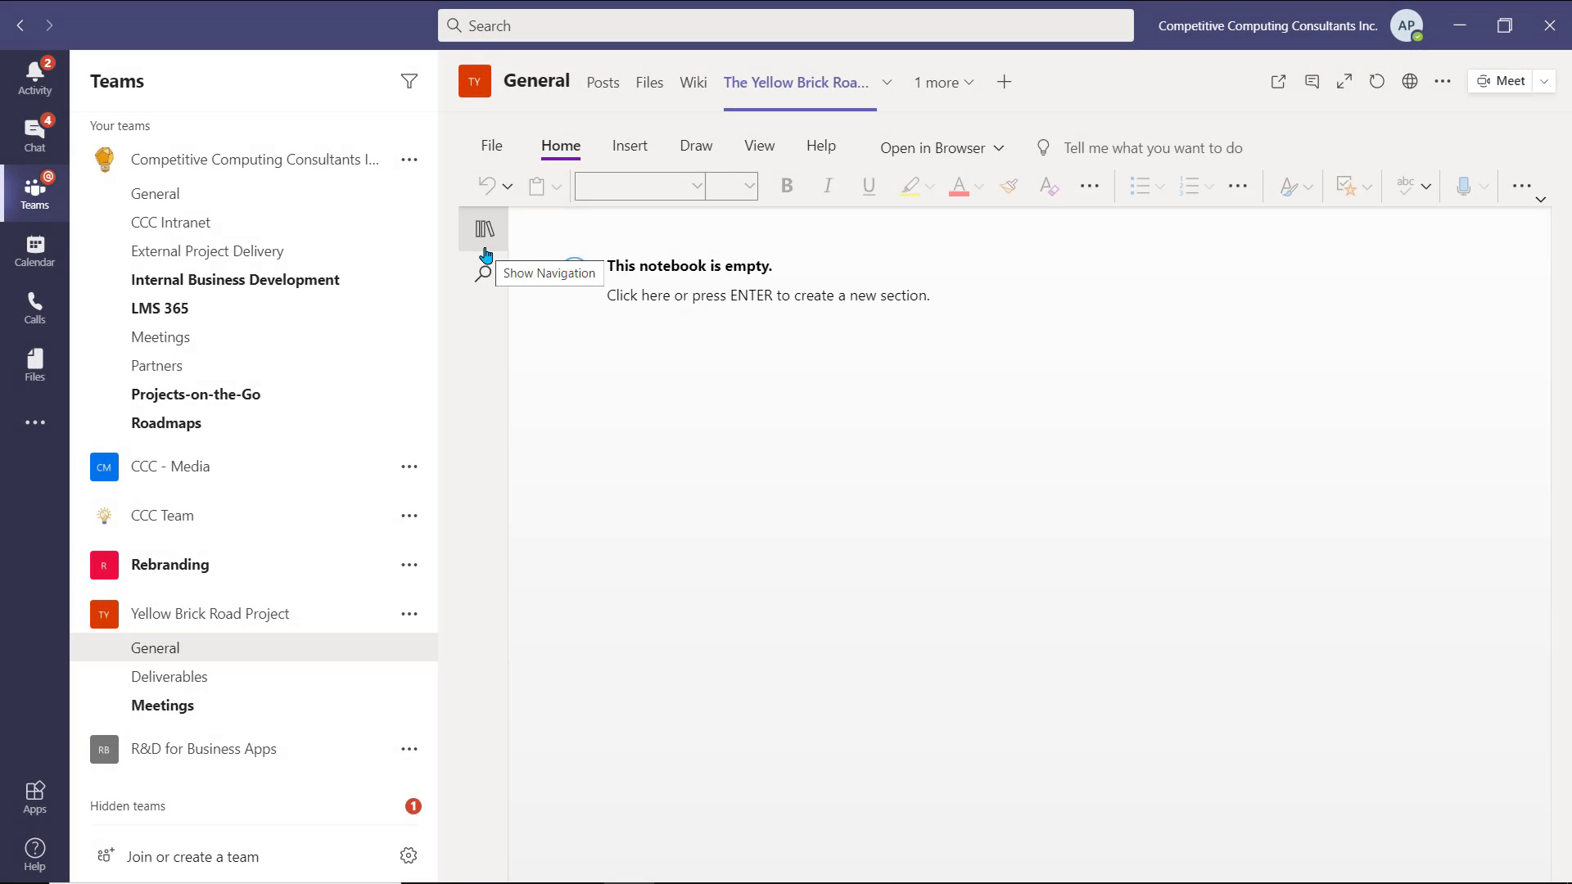
- Show the OneNote tab's navigation pane with the notebook's sections and pages
click(485, 255)
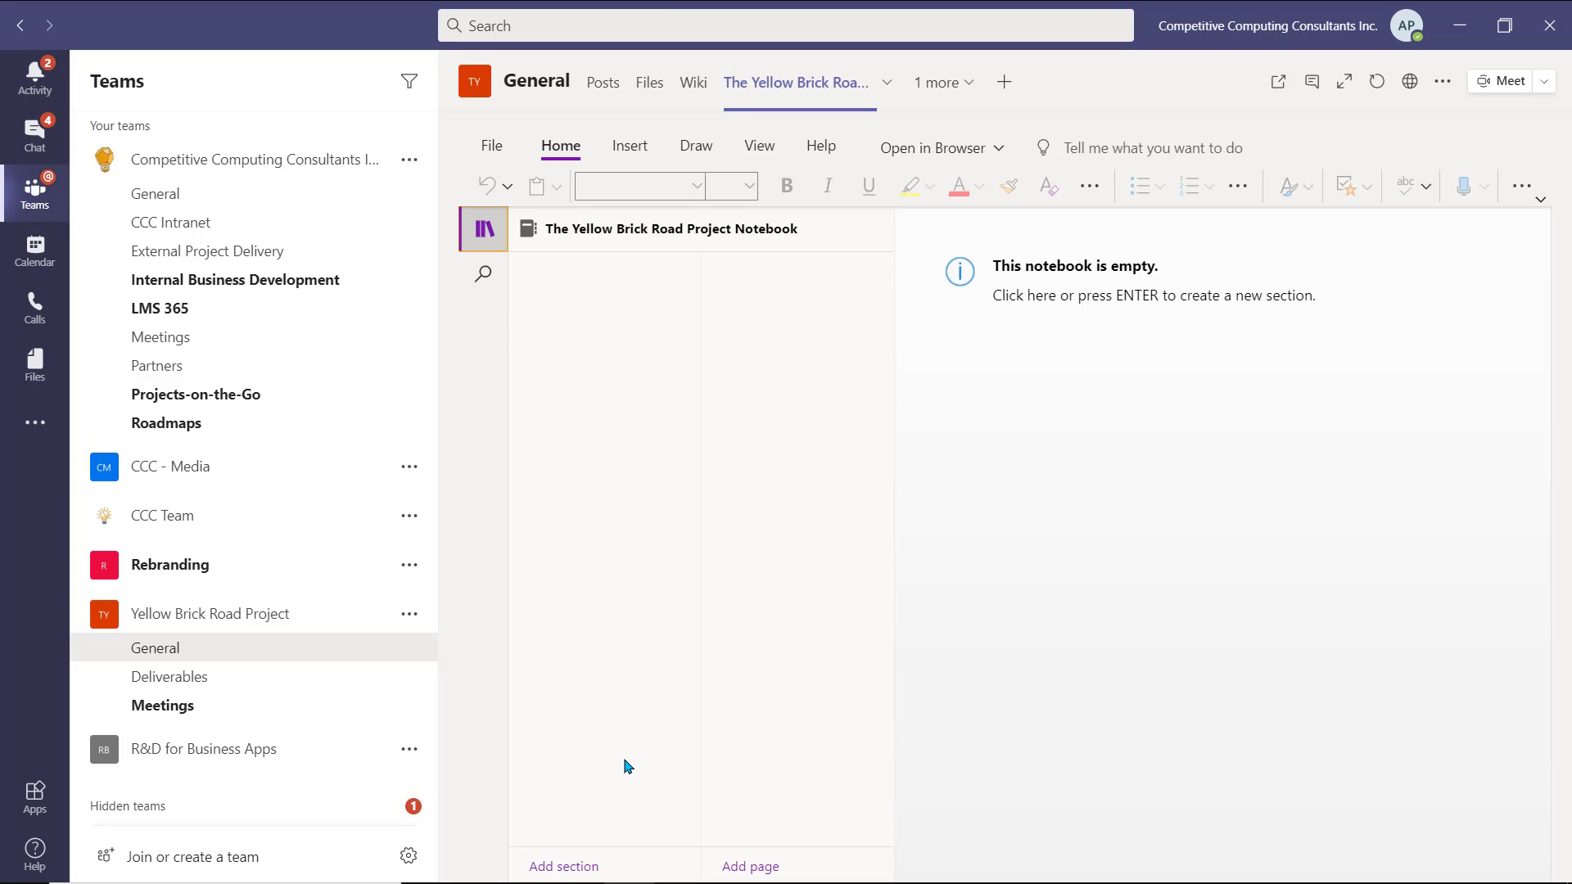
- Add a new notebook section named 'Meeting Notes'
click(630, 868)
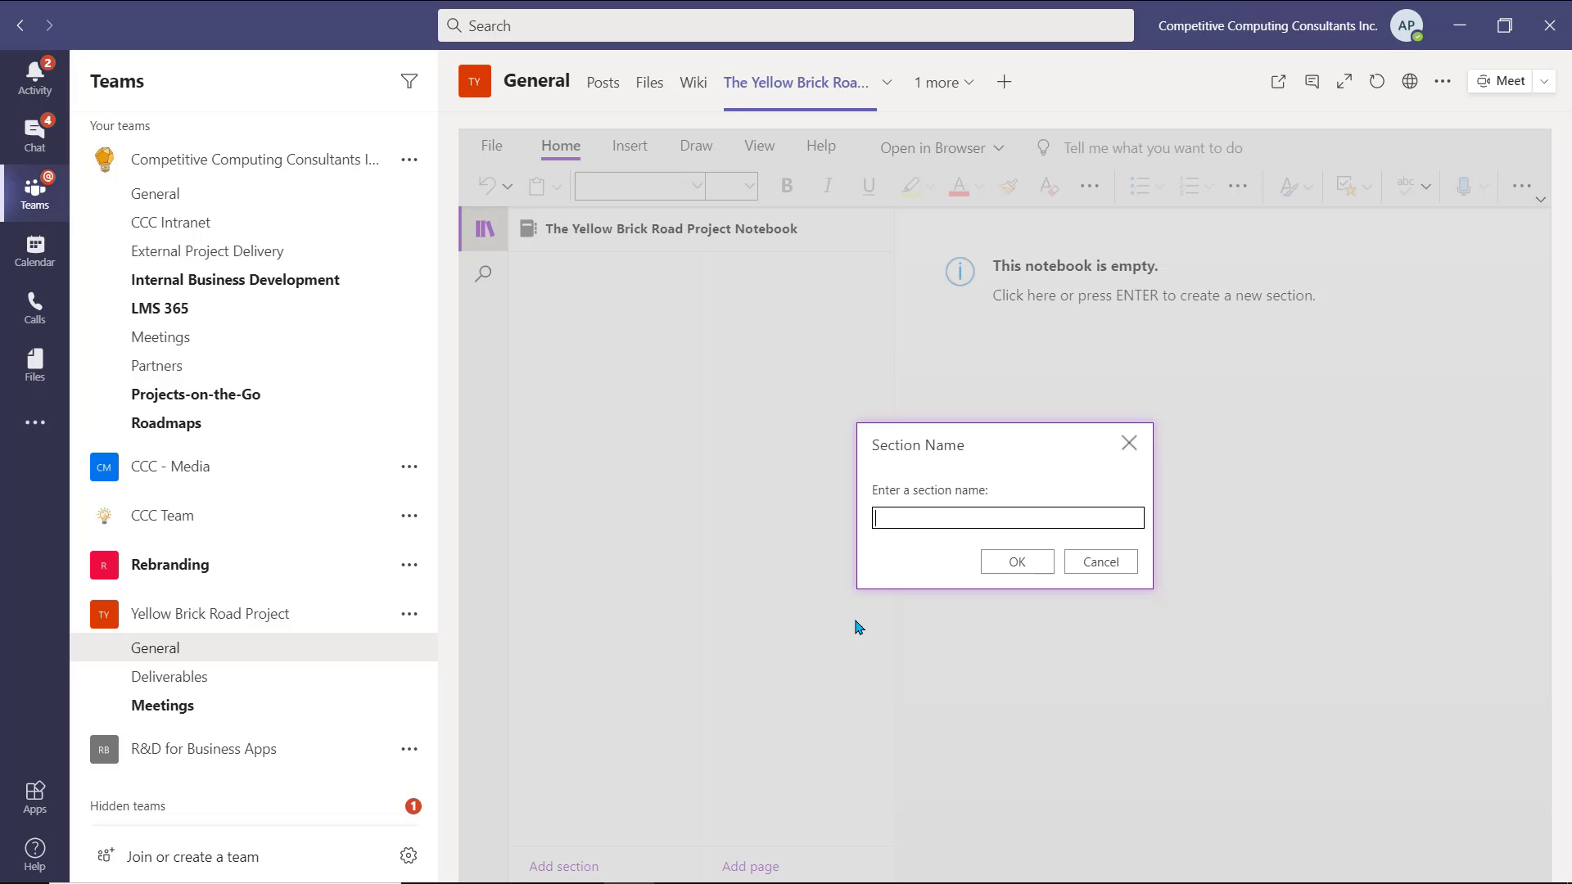
text(Meeting Notes)
click(1028, 569)
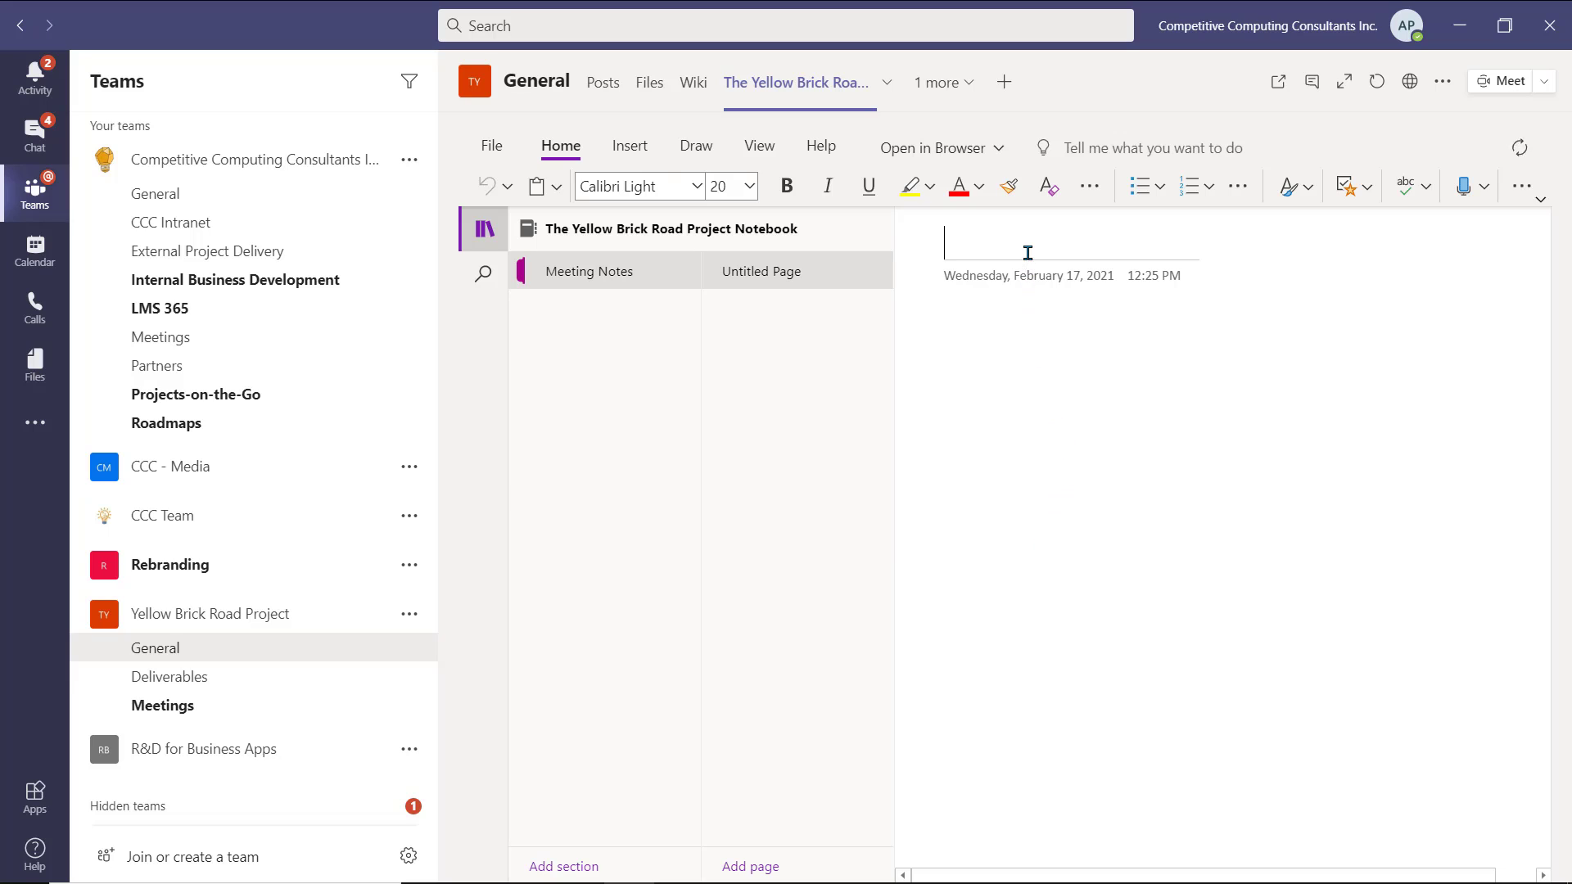
- Title the page 'February 17th Meeting' and list 'Attendees' and 'Outline' in its body
text(February 17th Meeting)
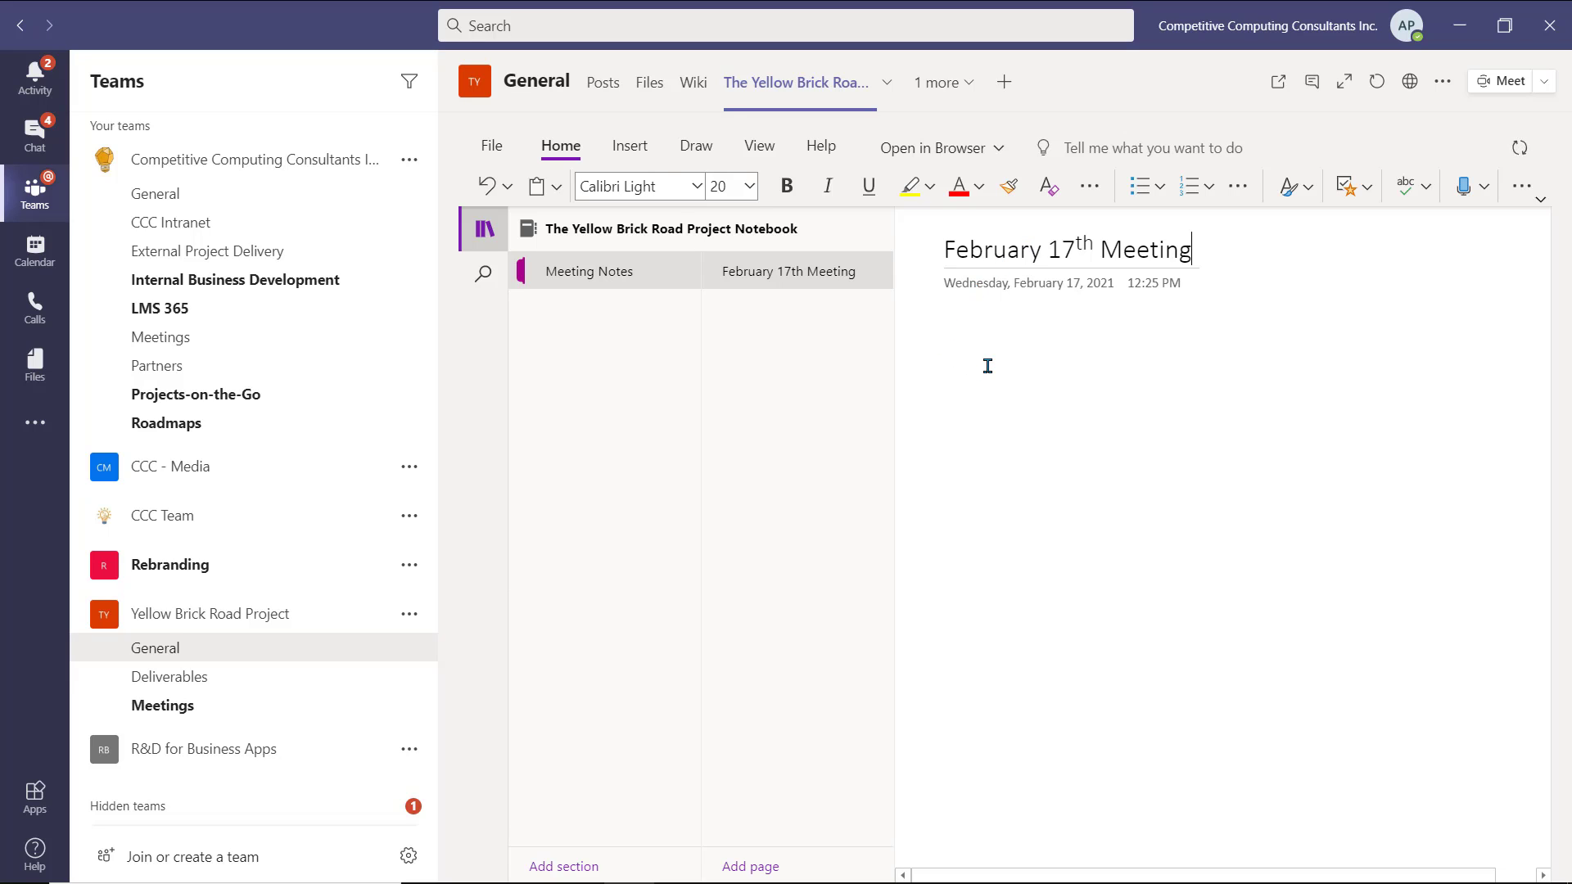
key(Return)
text(Attendees)
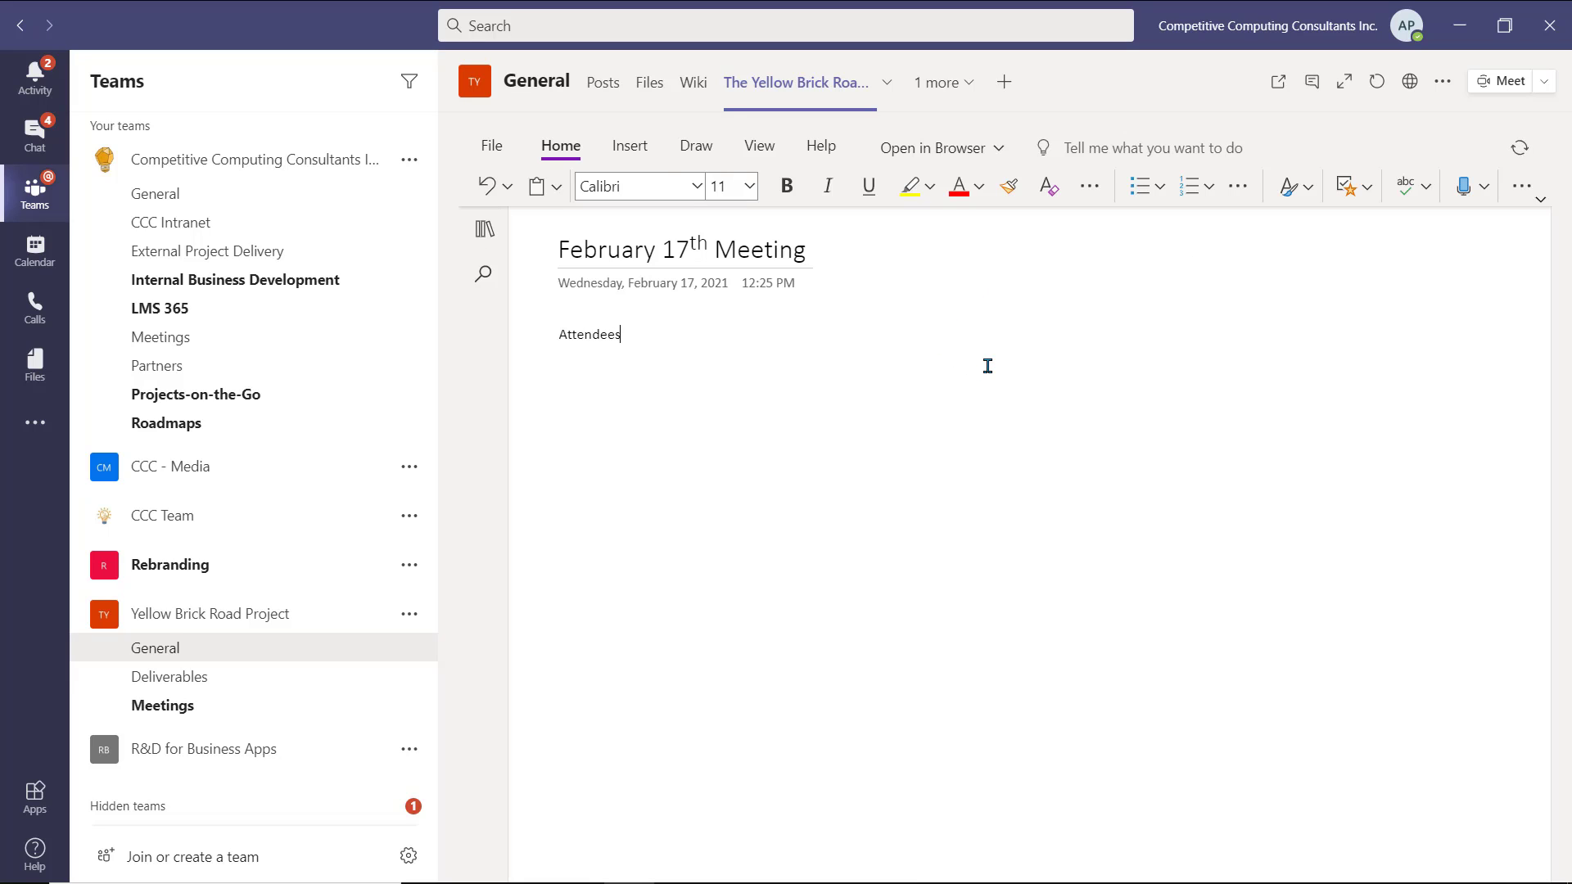
key(Return)
text(Outline)
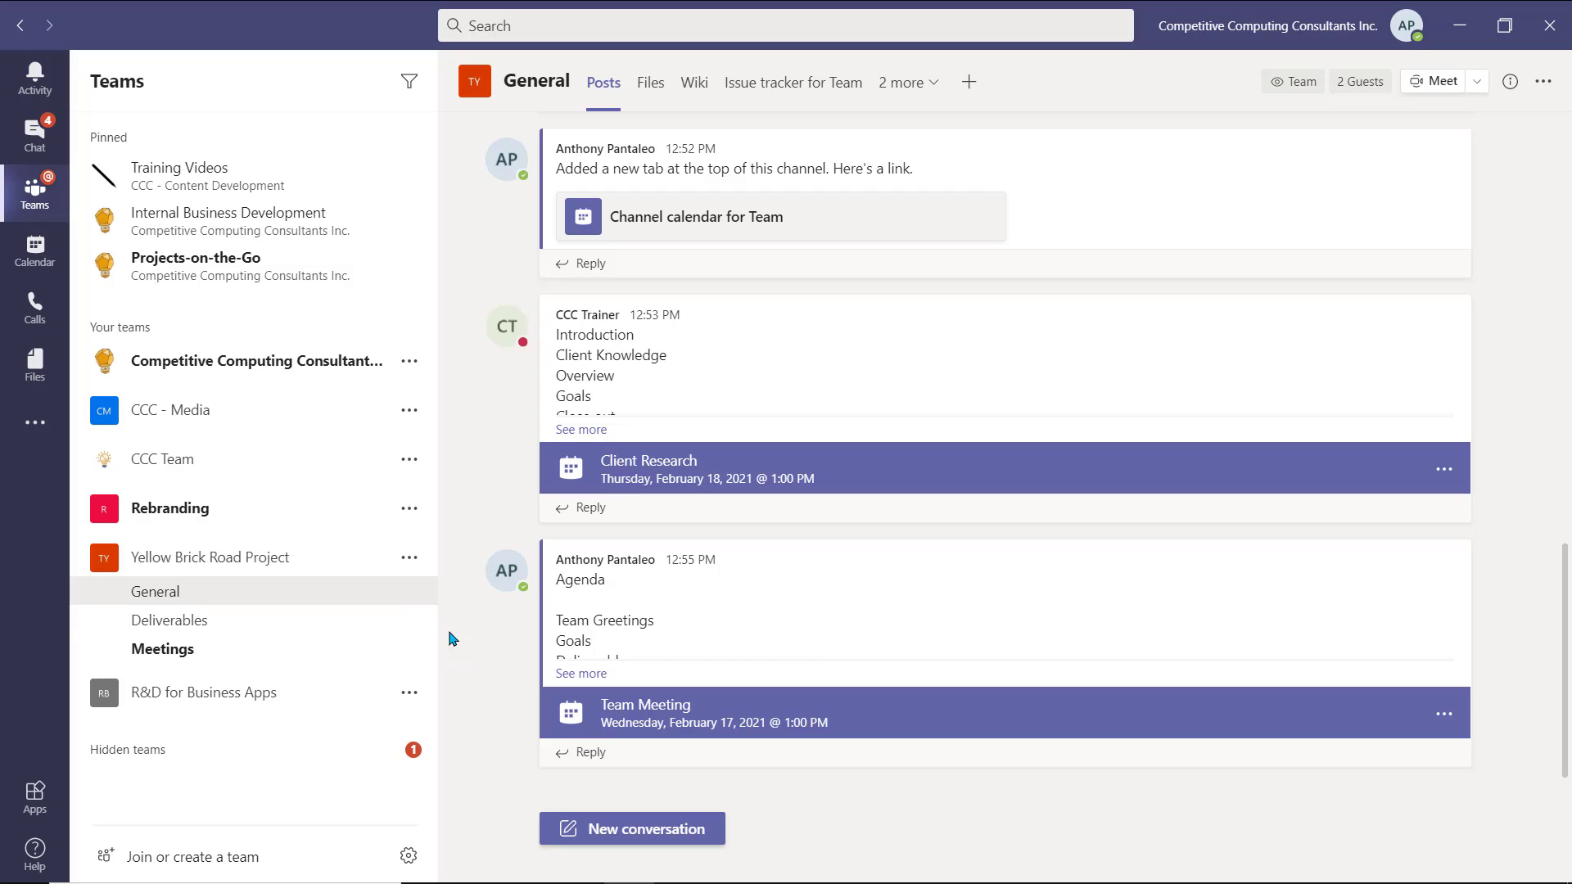
- Create a new channel called 'Support' in the Yellow Brick Road Project team
mouse_move(419, 586)
click(410, 557)
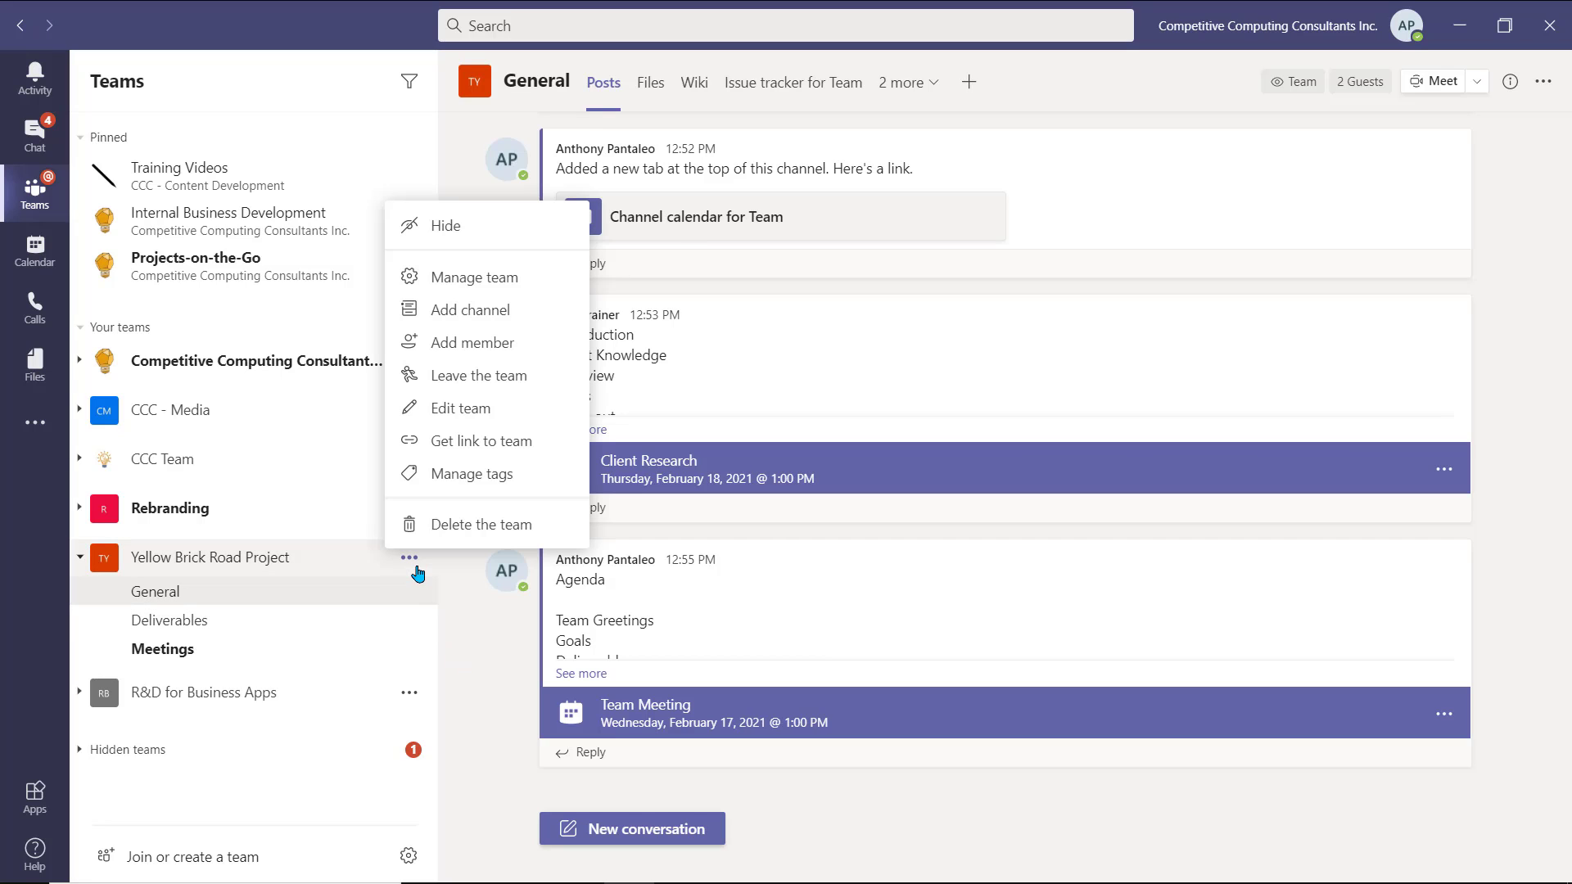
click(553, 319)
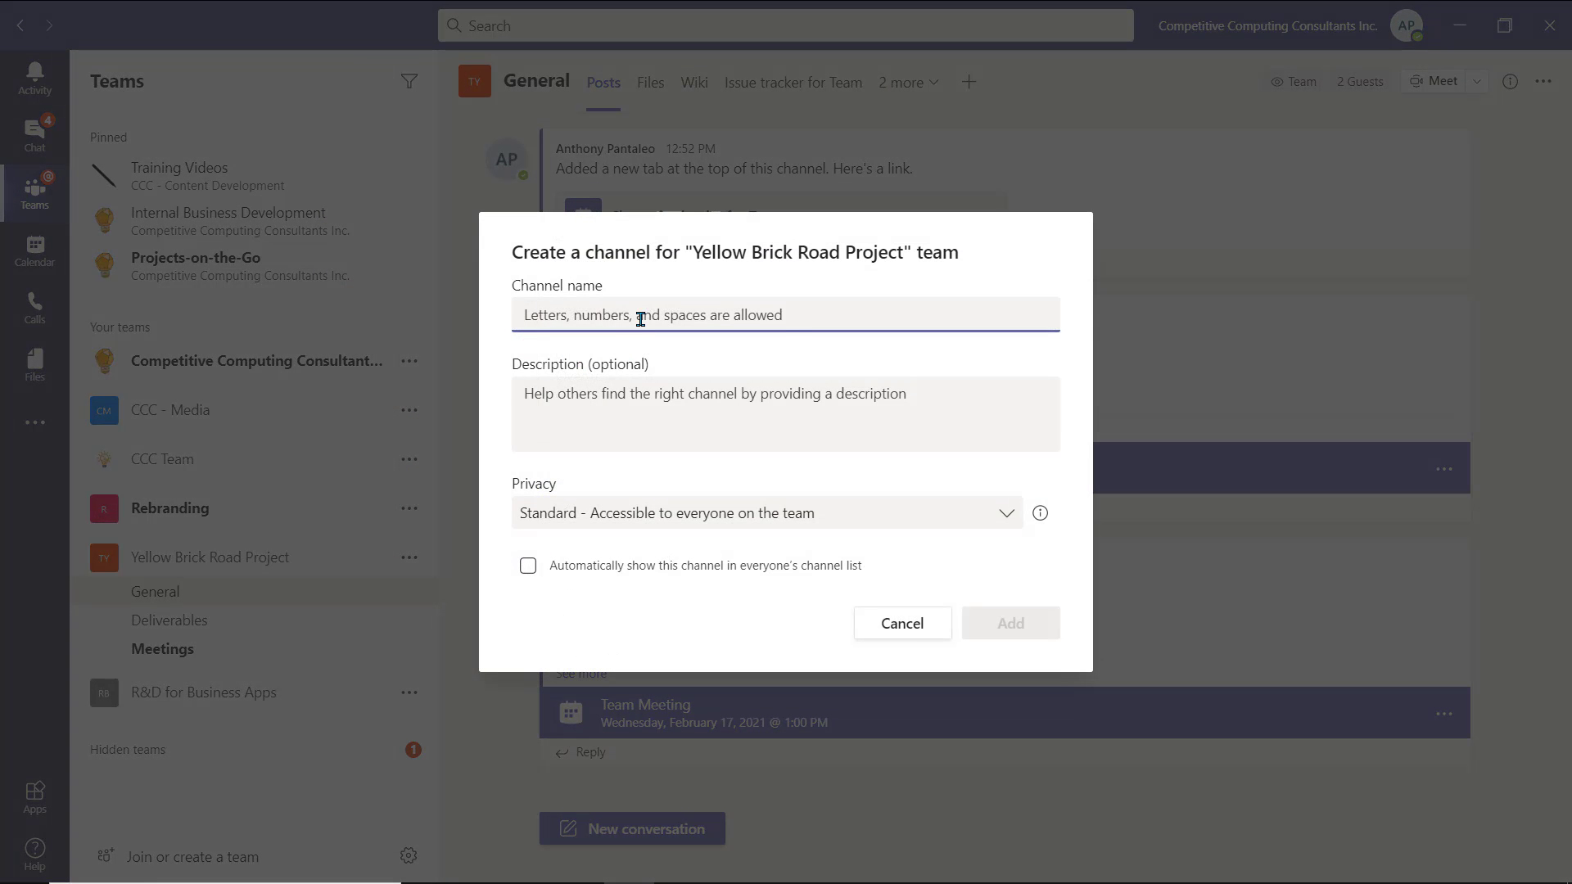
text(Support)
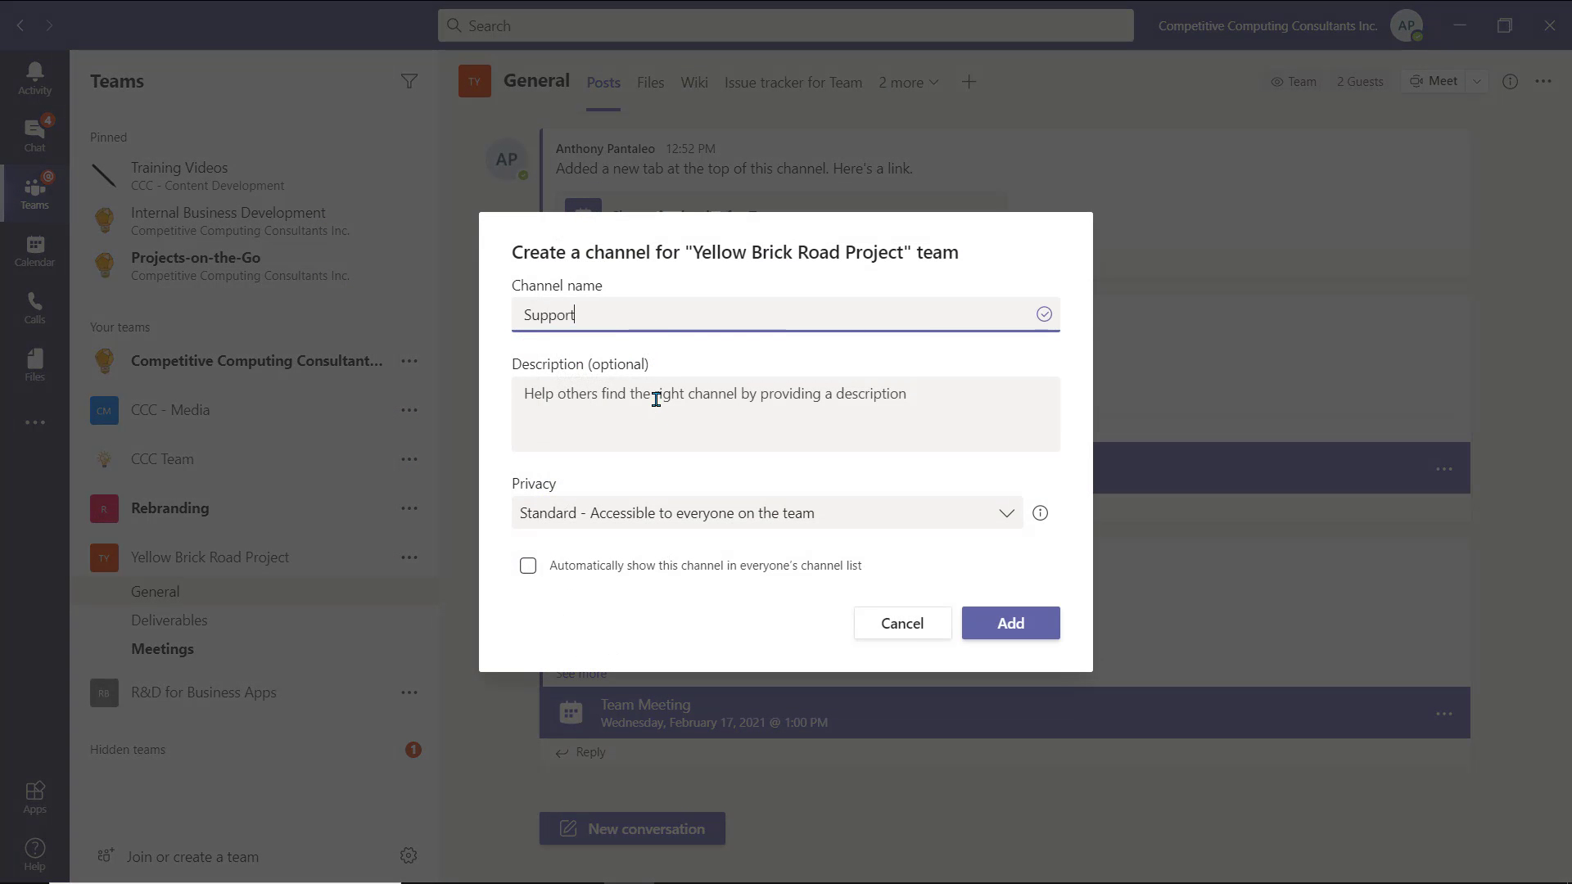
click(1002, 623)
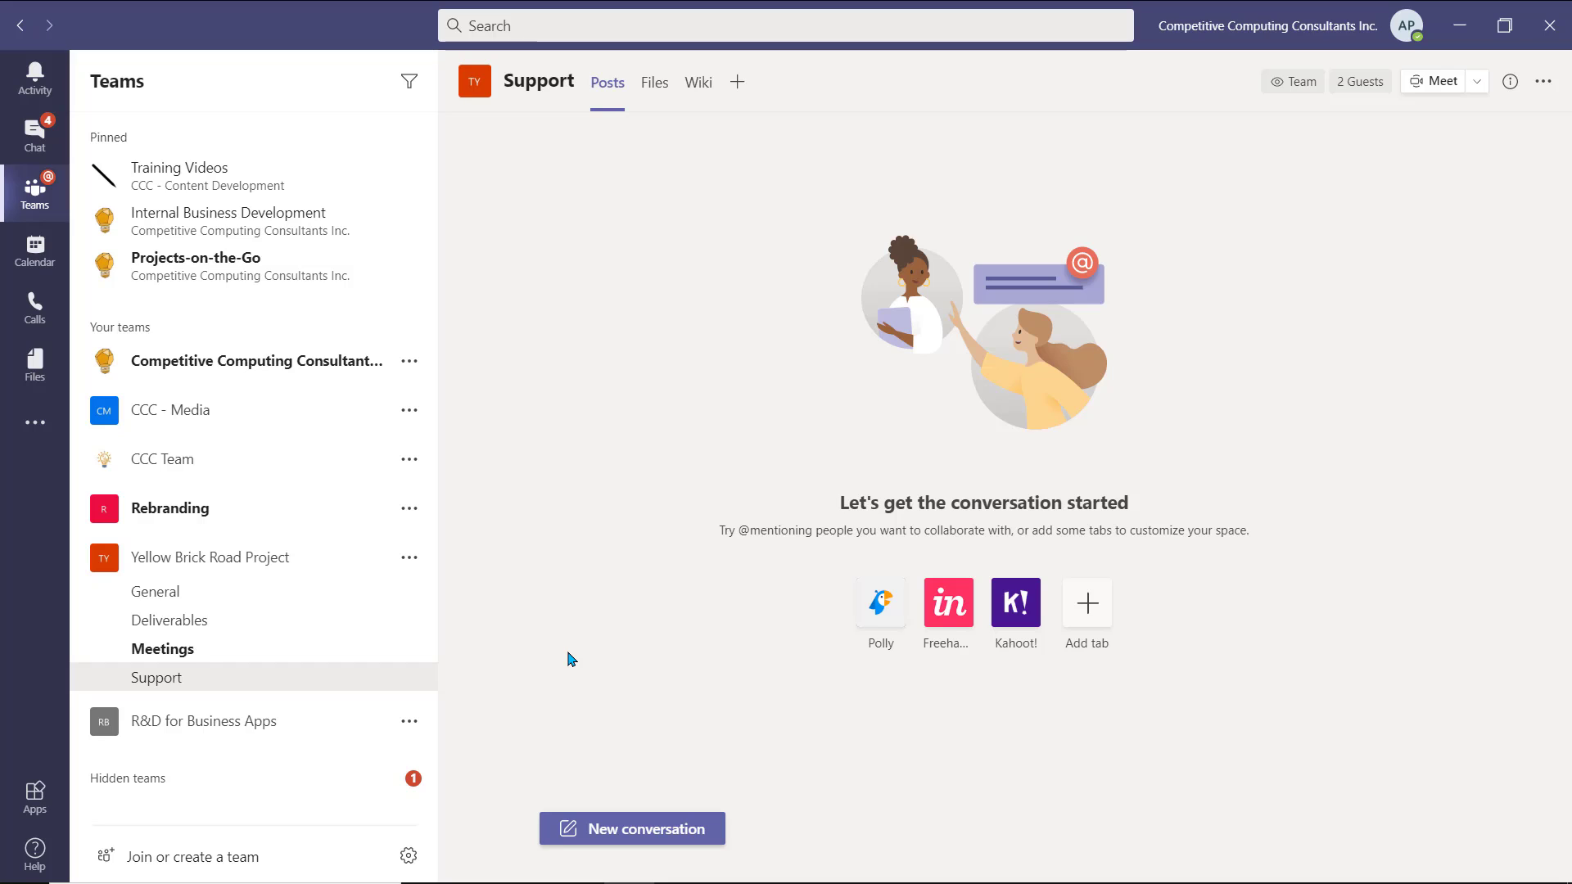
- Get the Support channel's email address and copy it to the clipboard
mouse_move(421, 692)
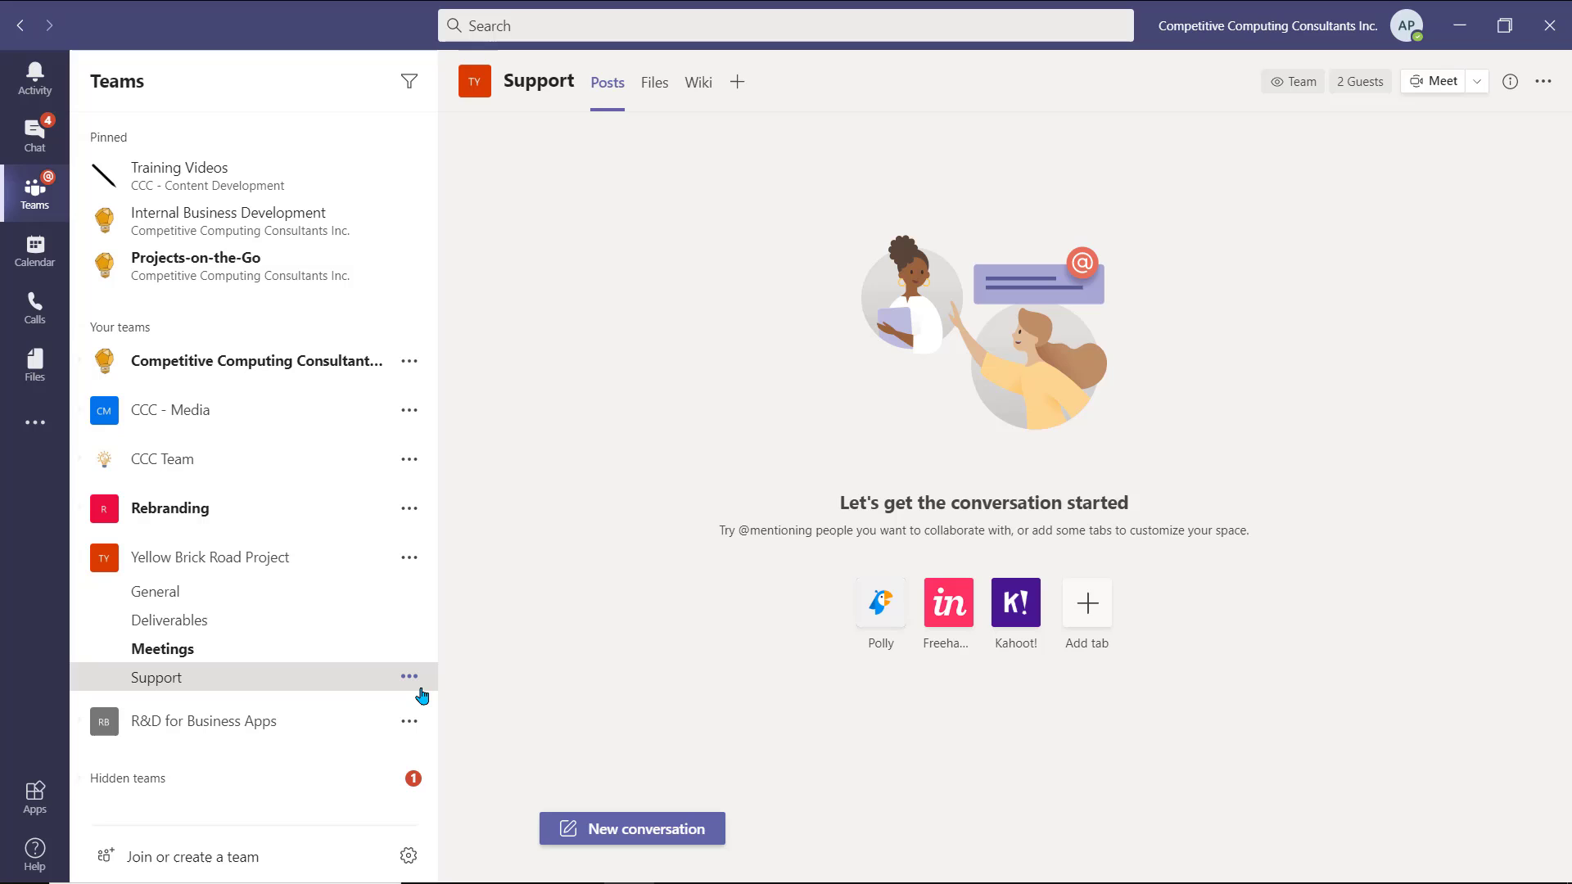
click(417, 687)
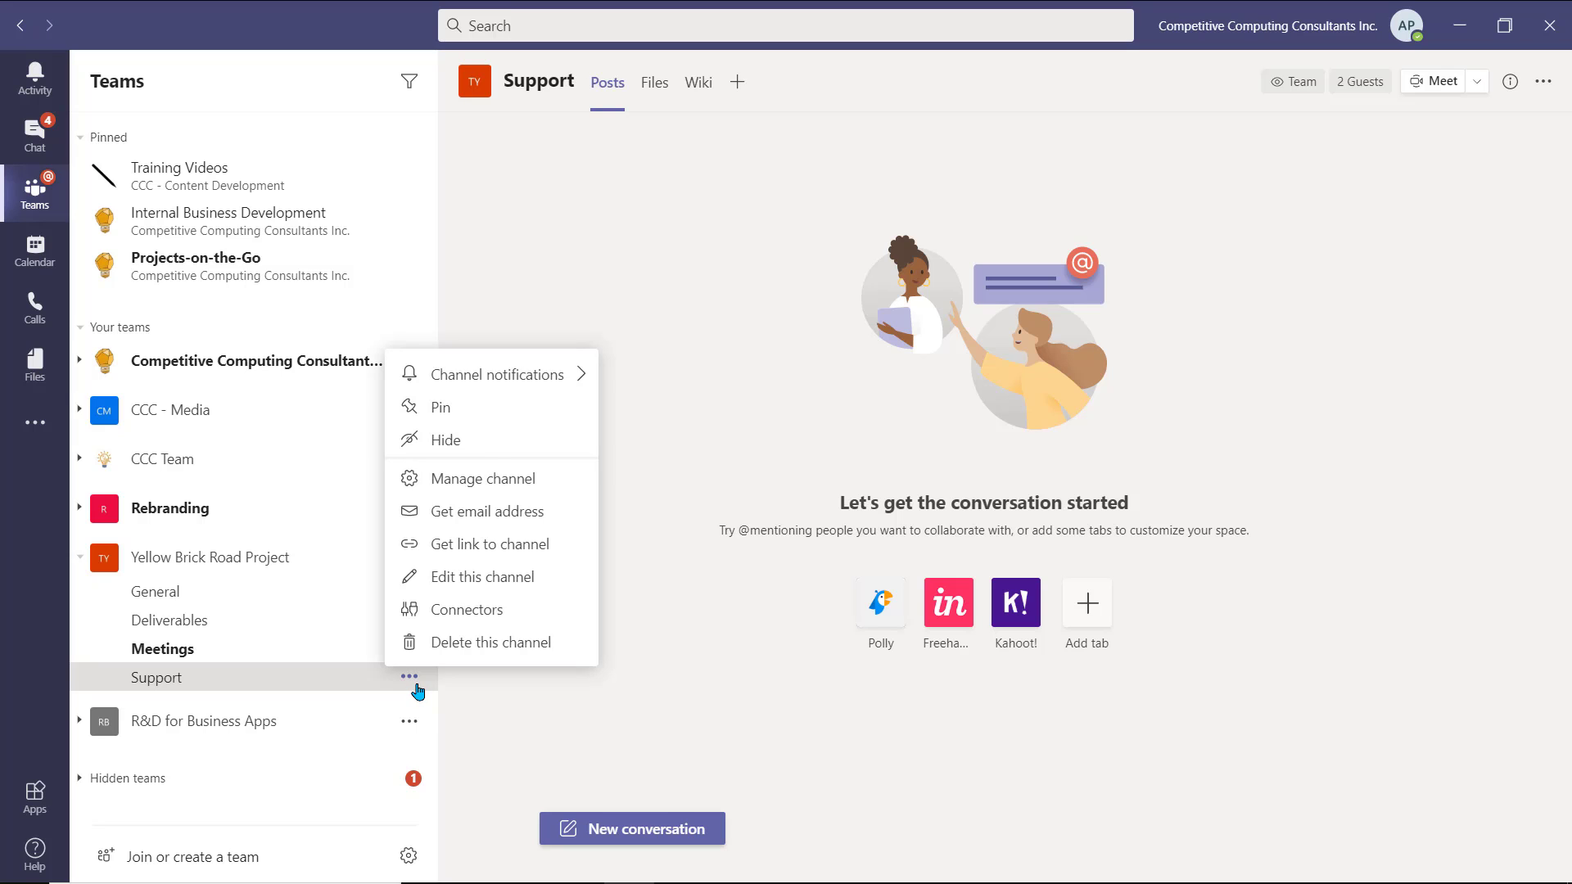
click(554, 528)
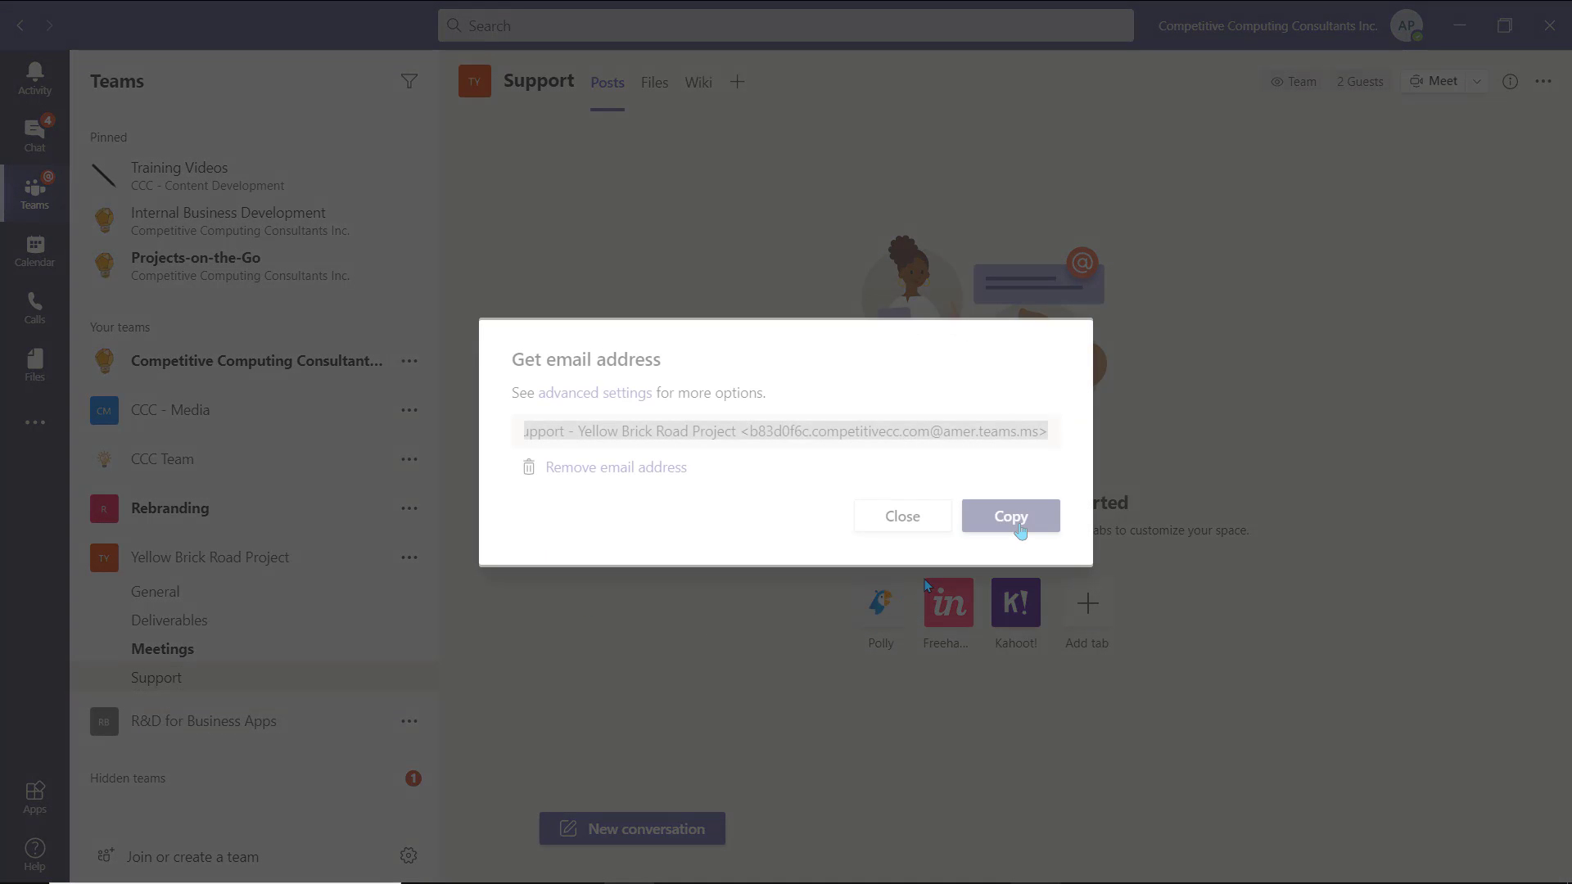
click(1019, 528)
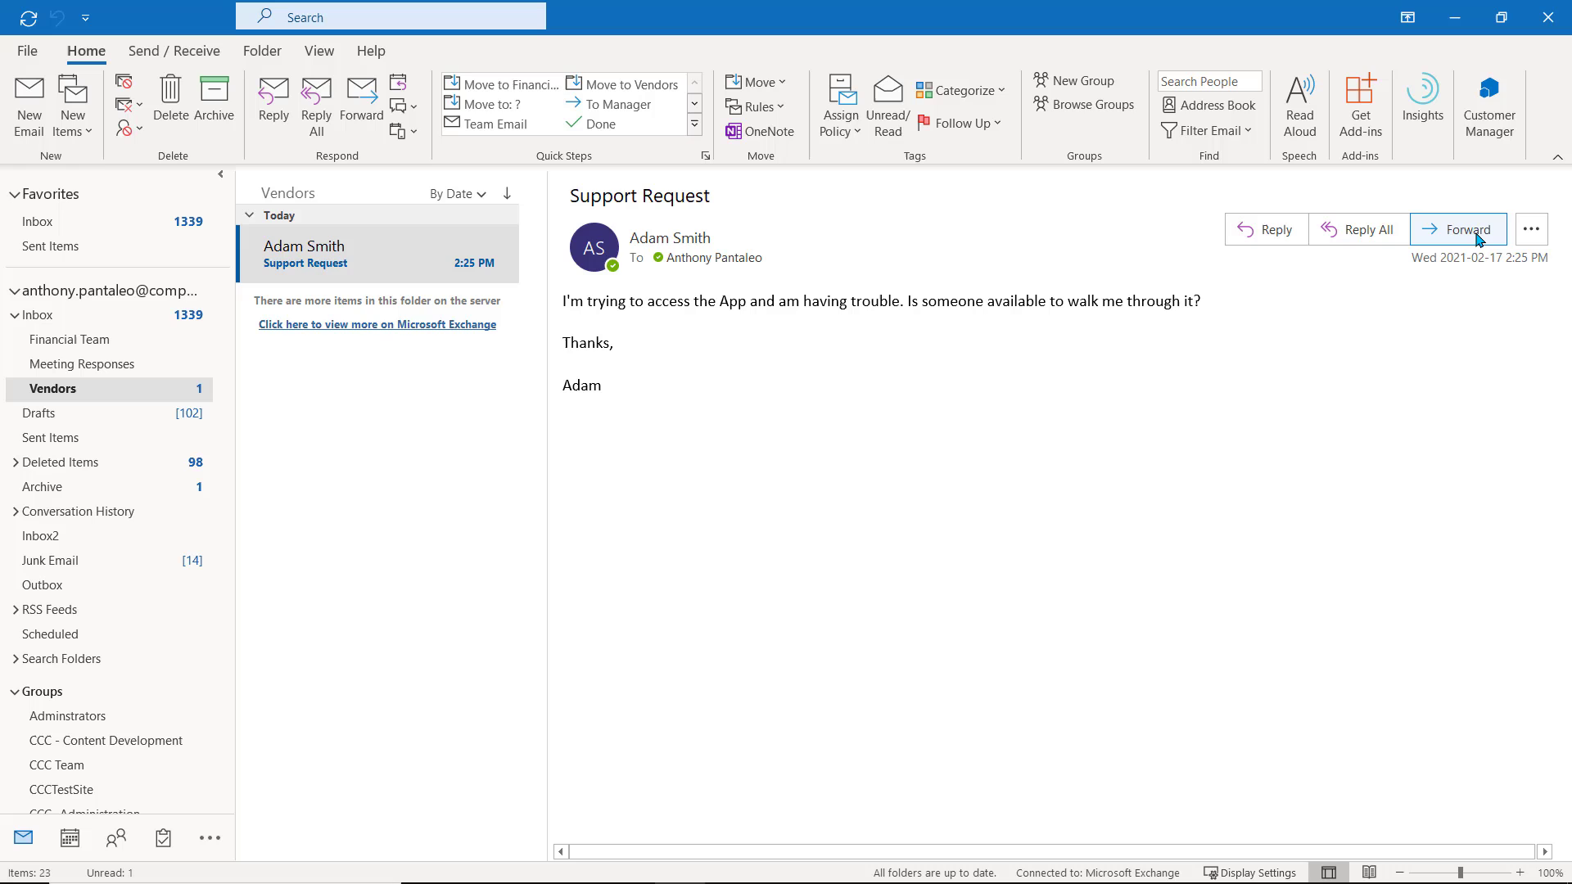
- Forward the Support Request email to the 'Support - Yellow Brick Road Project' channel address
click(1478, 237)
key(ctrl+v)
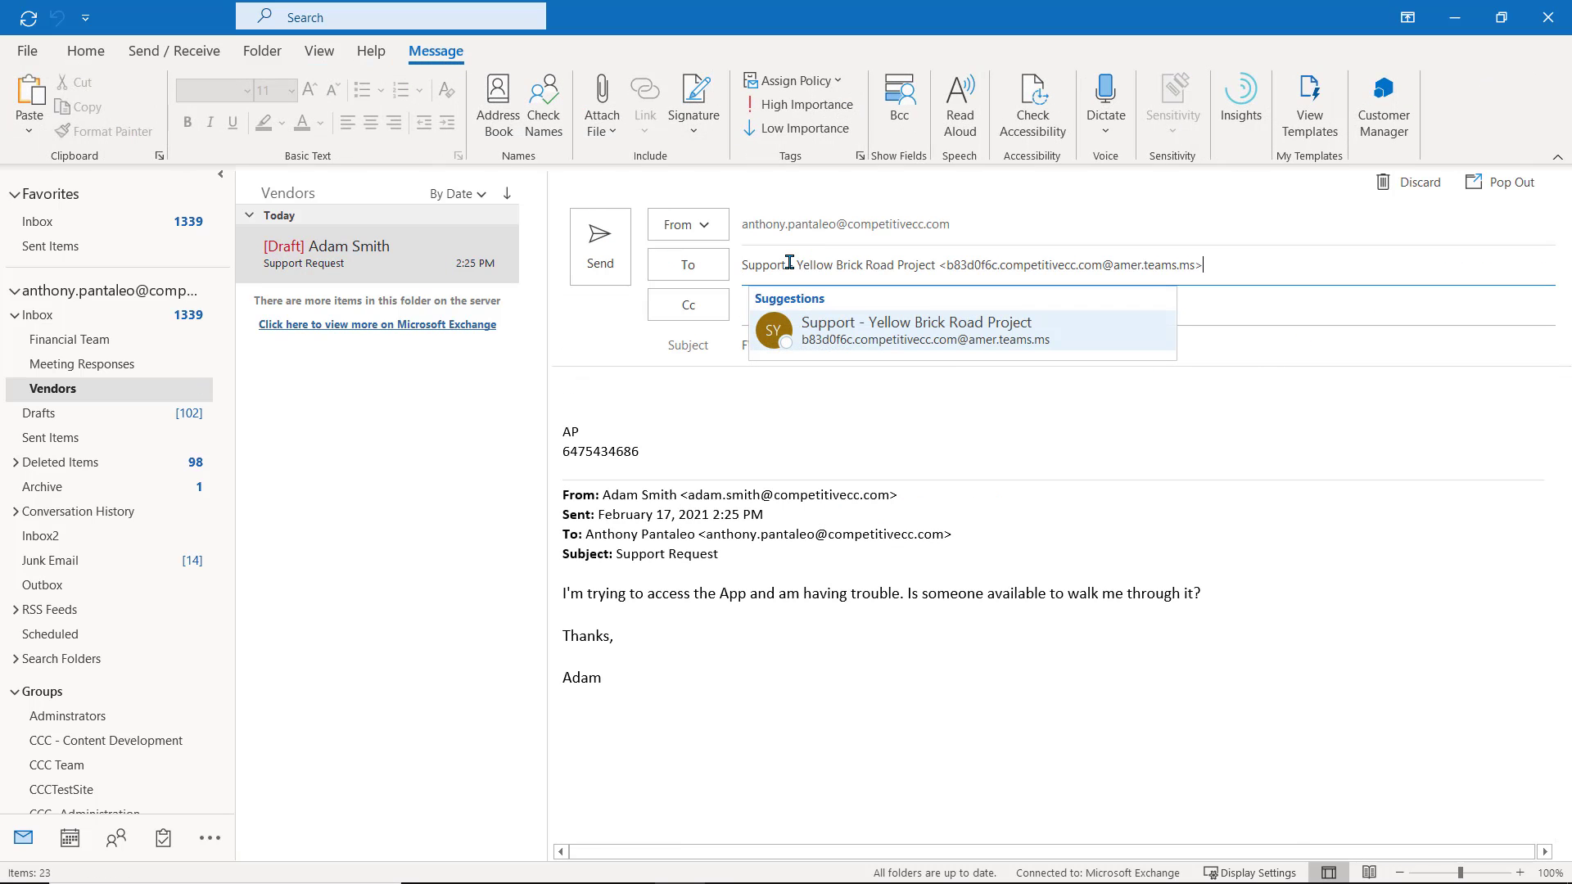
click(856, 327)
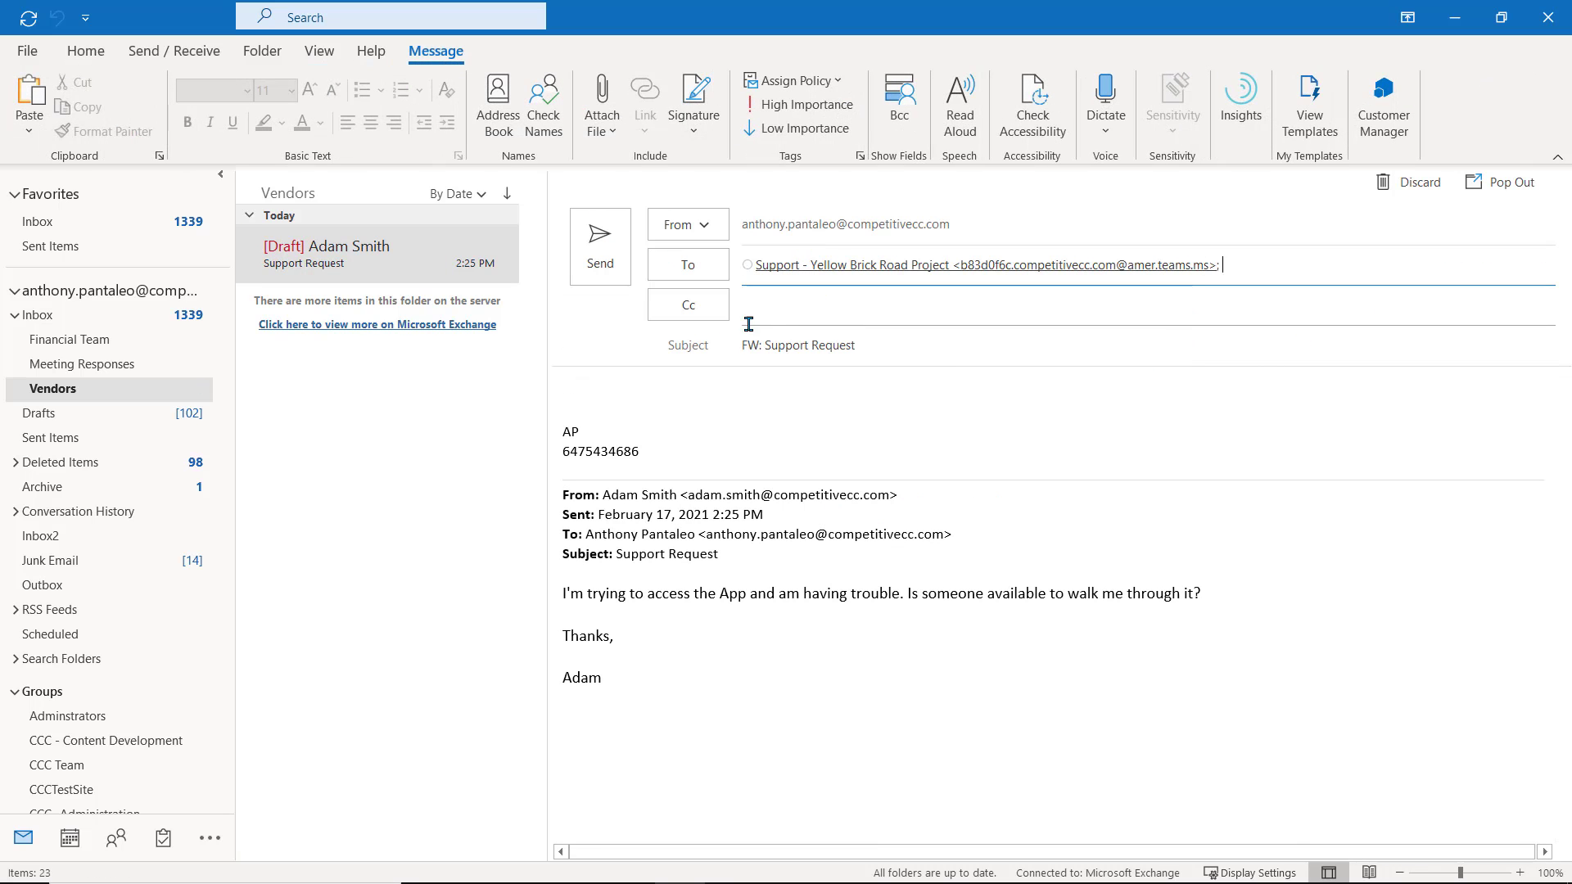
click(568, 388)
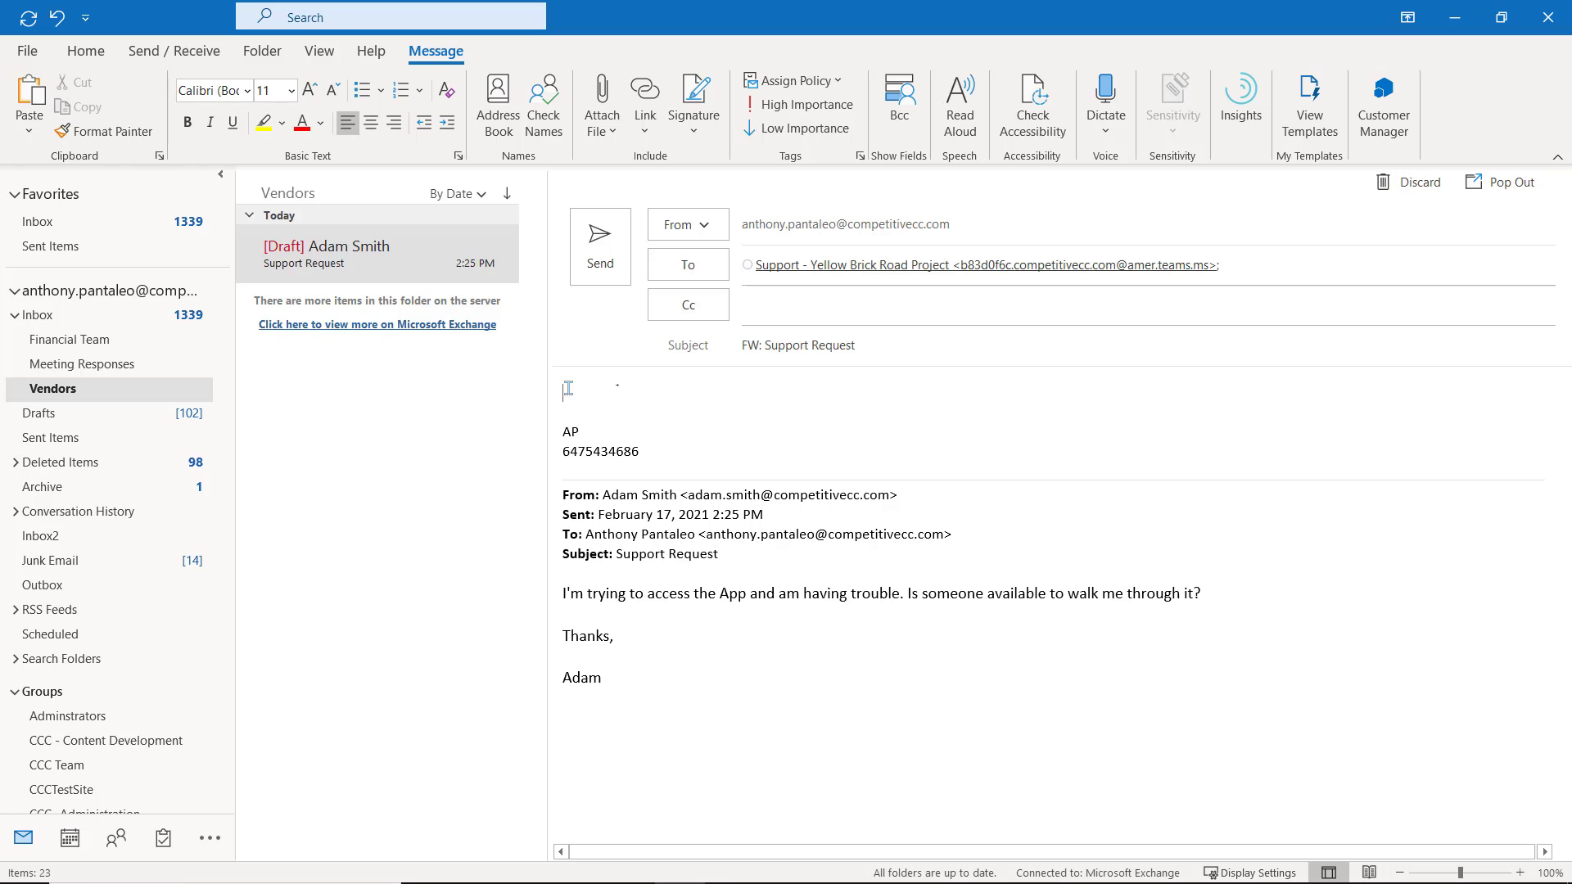
- Send the forwarded Support Request and expand the resulting channel post's full text
click(619, 281)
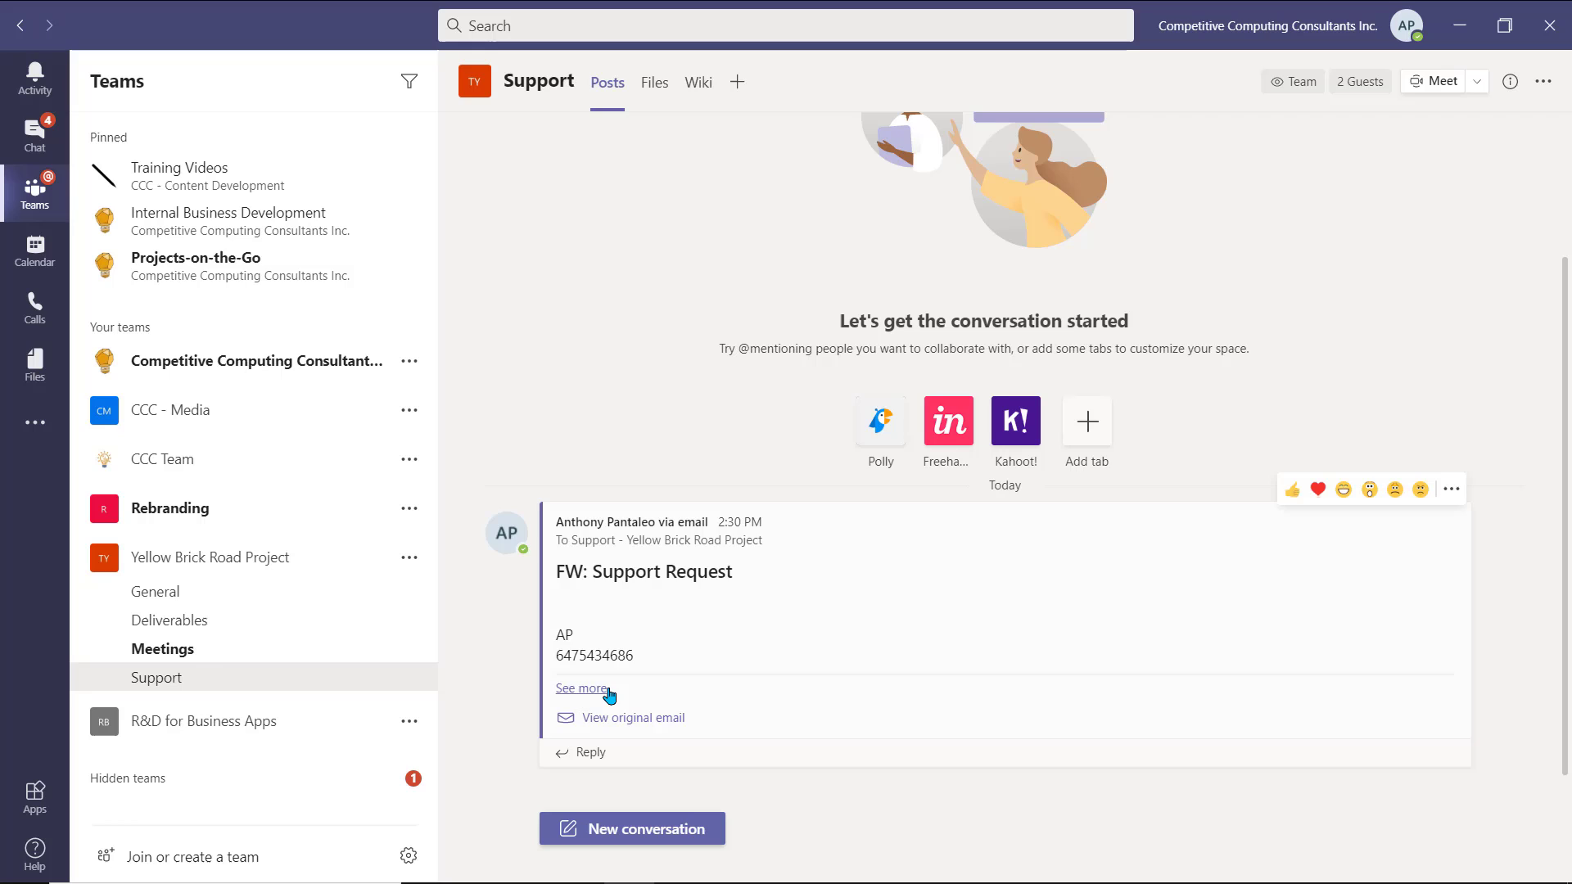
click(582, 689)
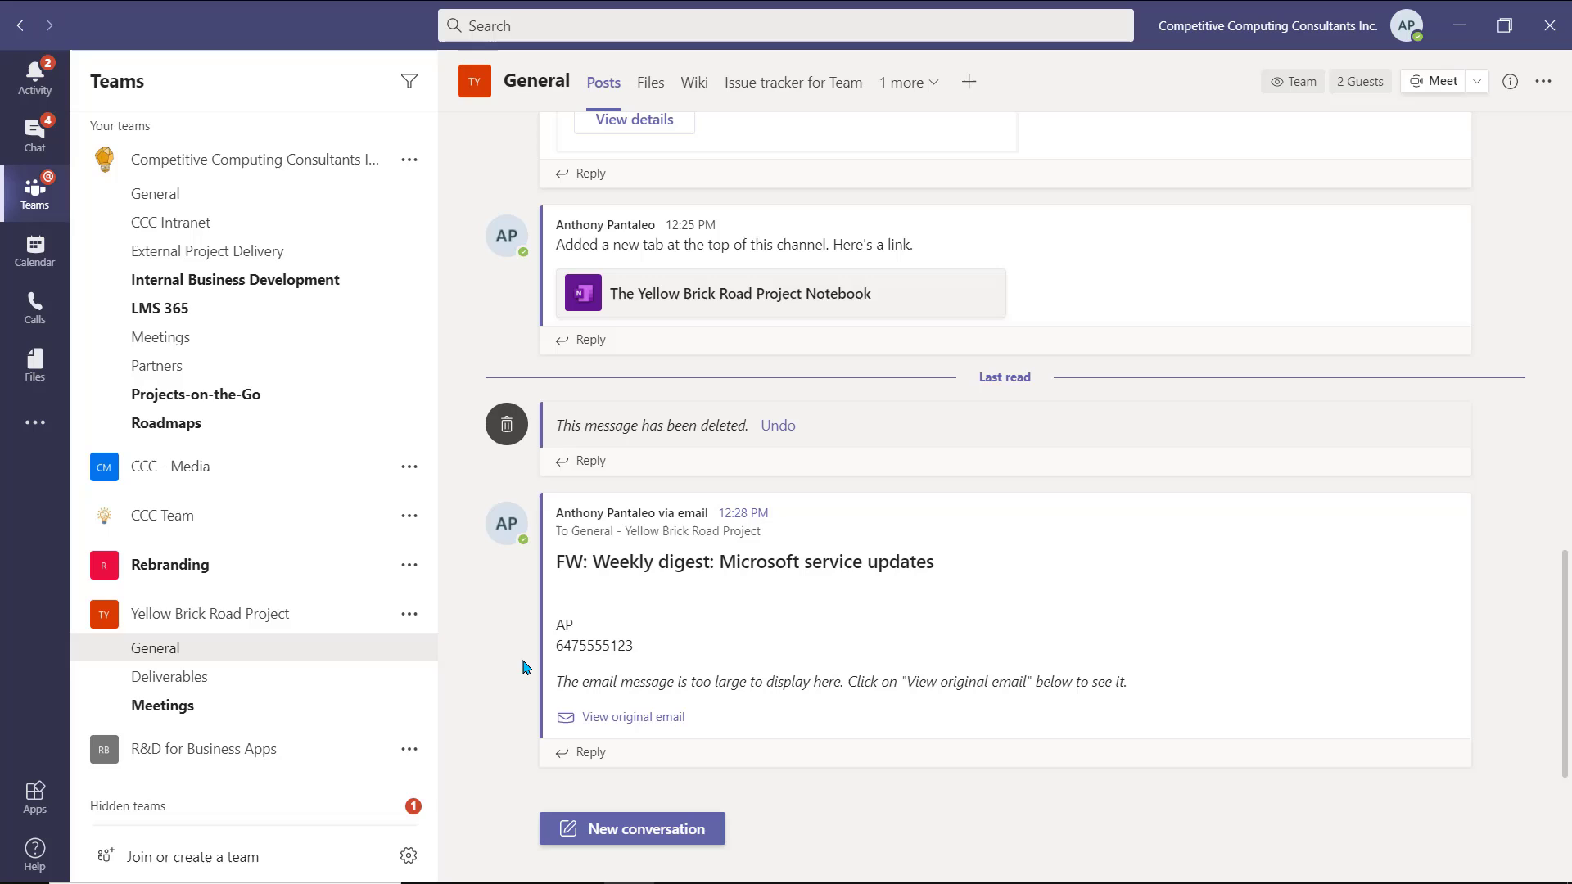
- Add the Channel calendar app to Yellow Brick Road Project > General as tab 'Channel calendar for Team'
click(35, 445)
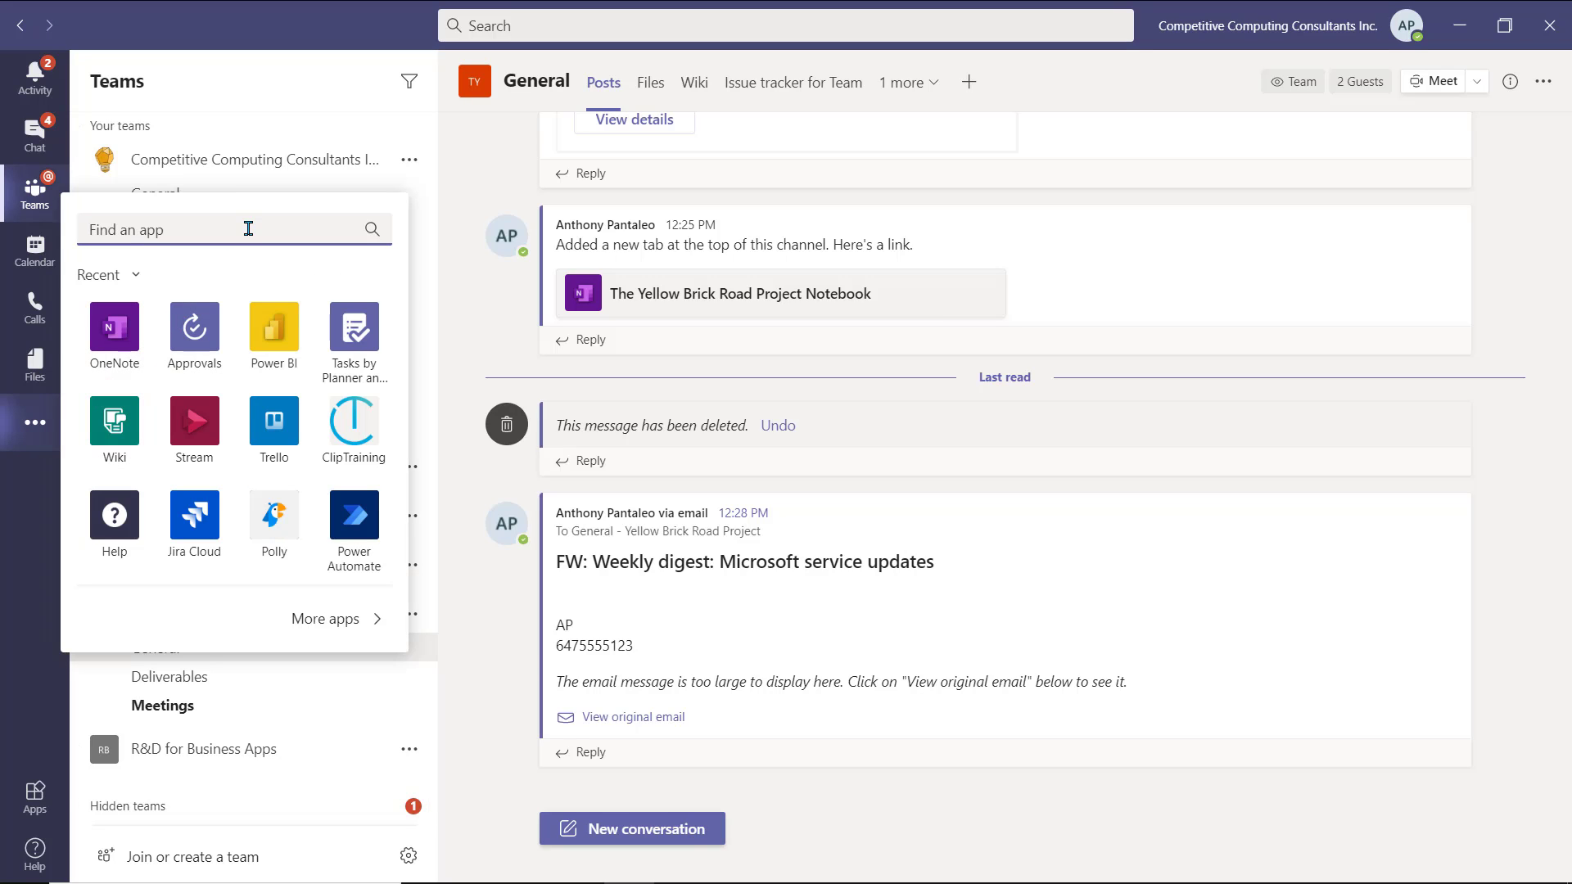
text(calendar)
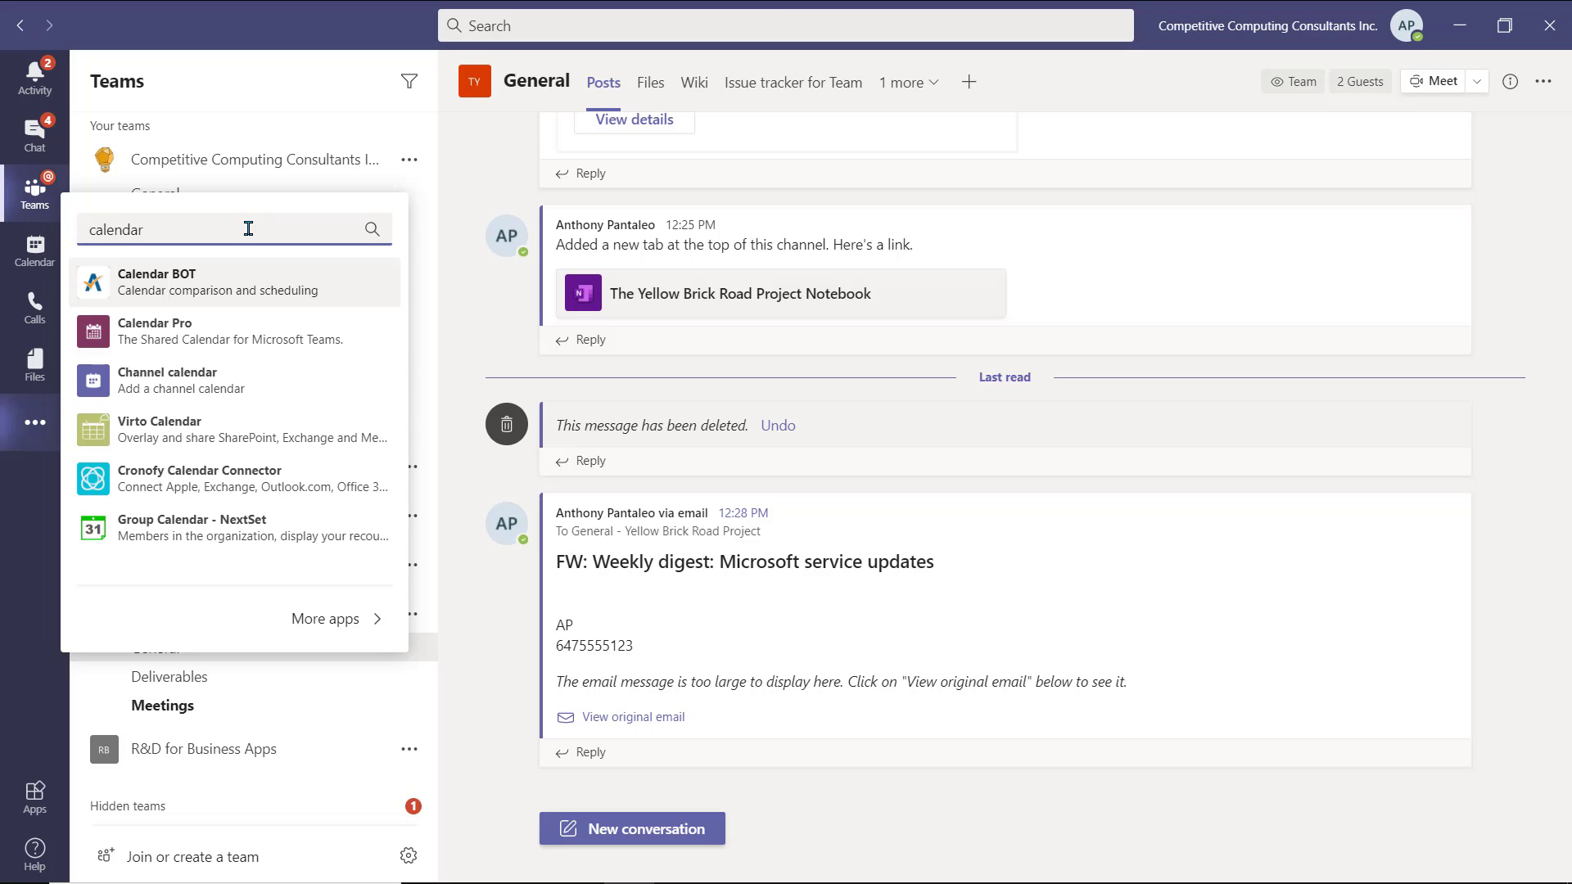
click(259, 382)
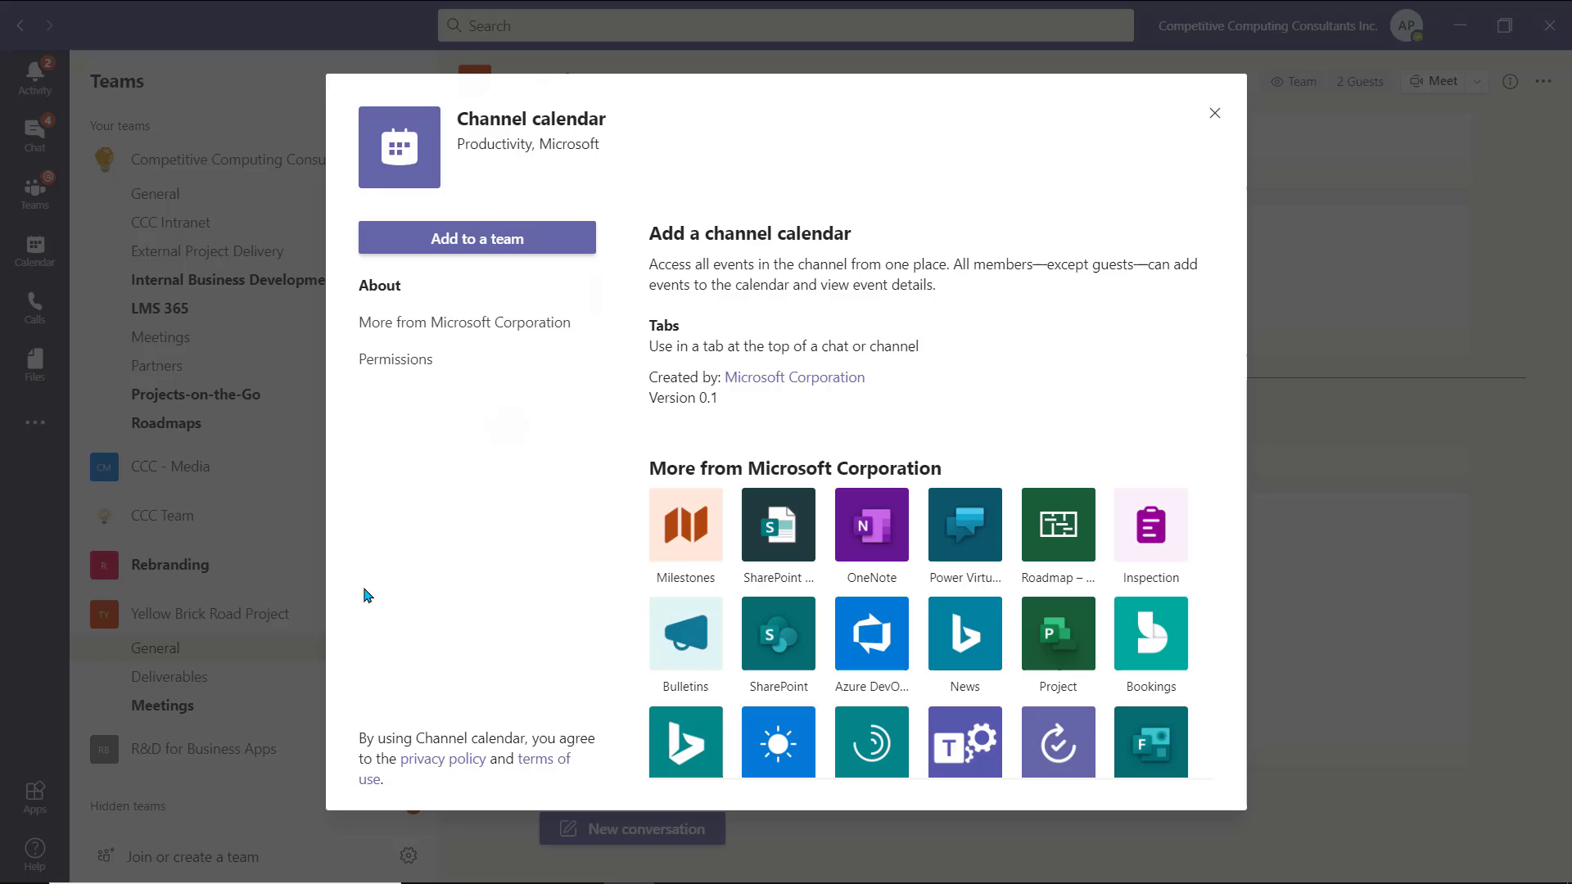
click(578, 245)
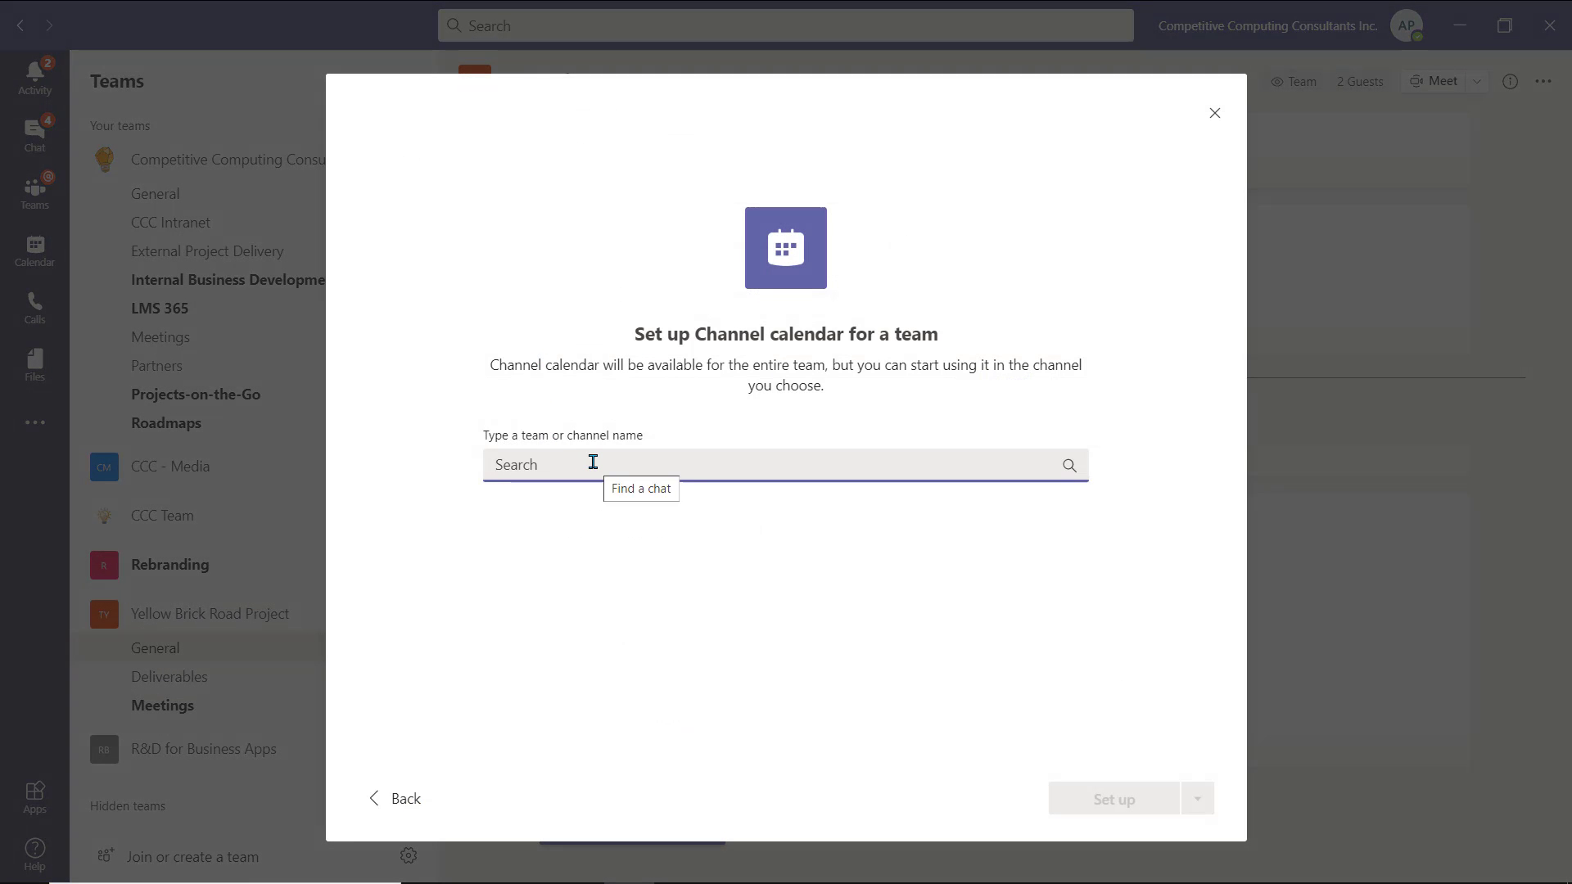
text(Yellow)
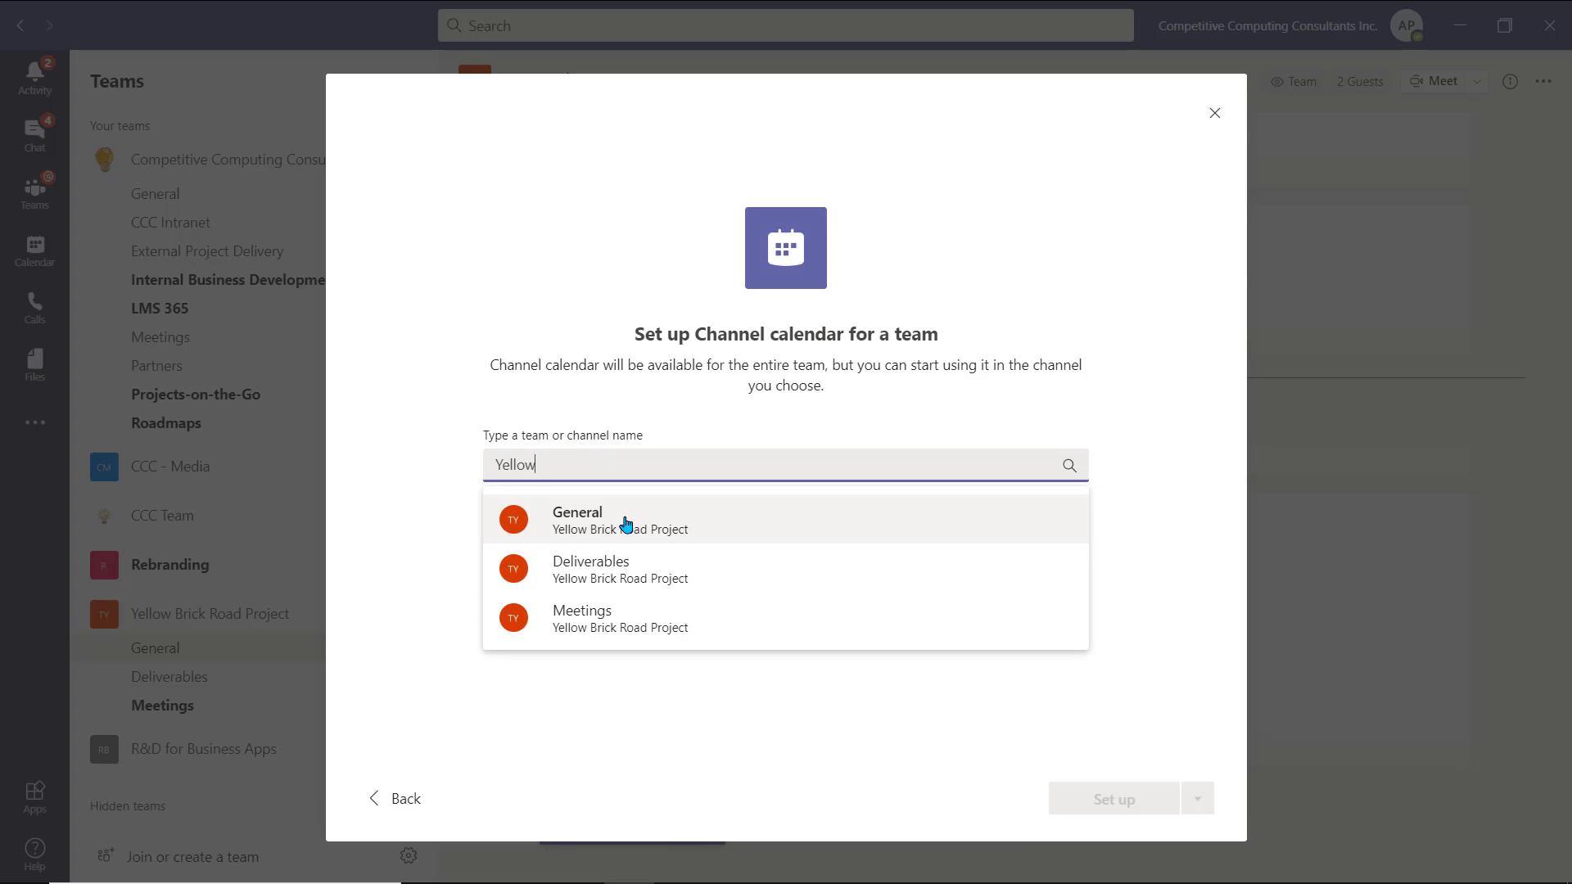
click(626, 524)
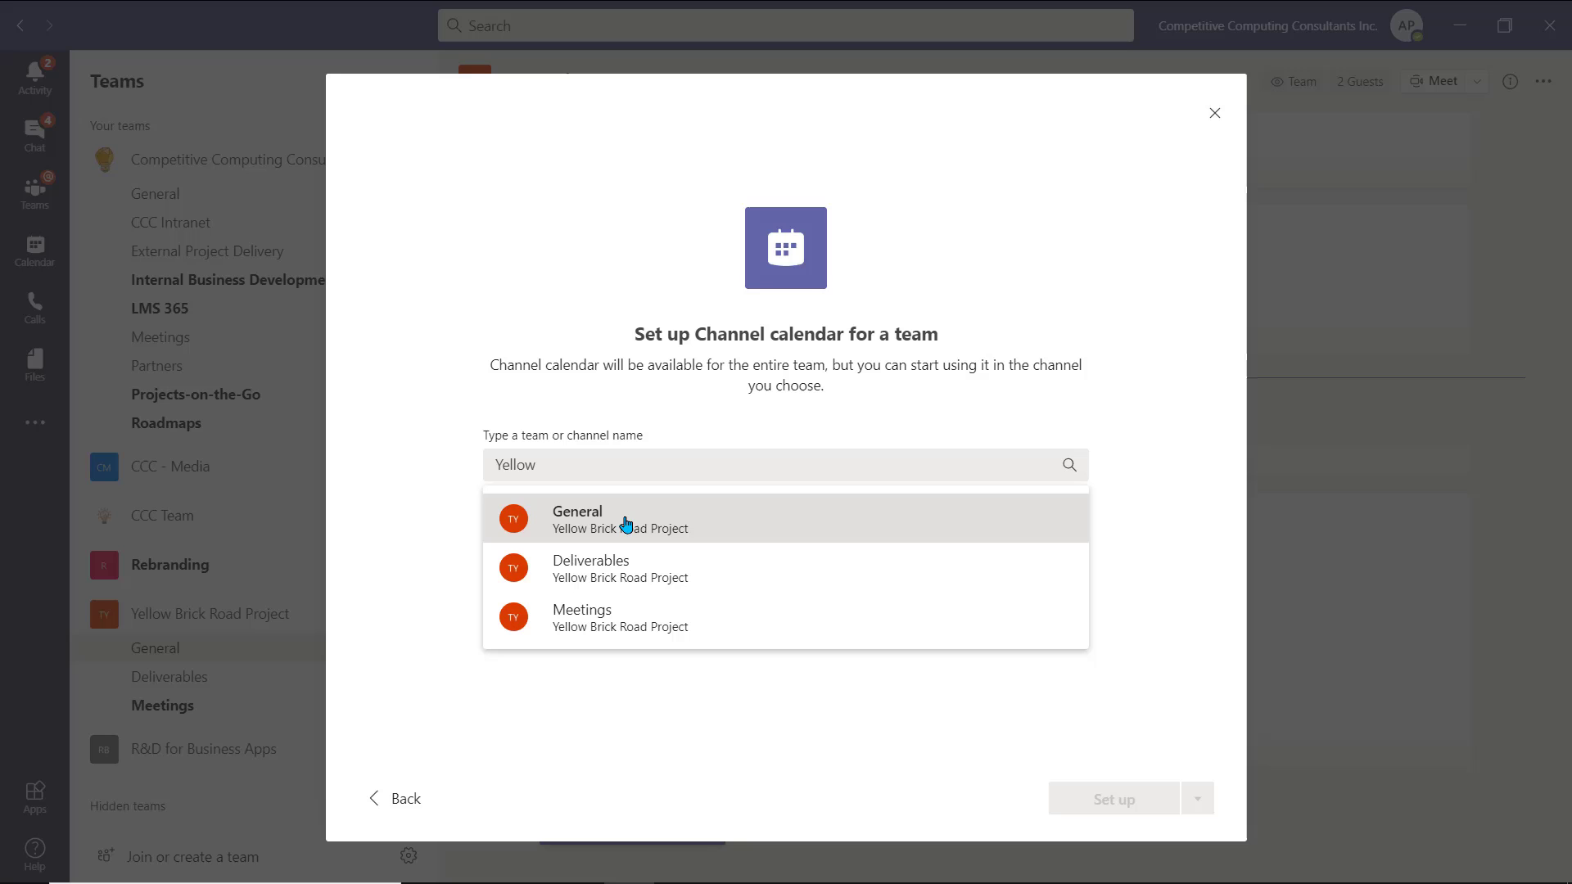
click(626, 524)
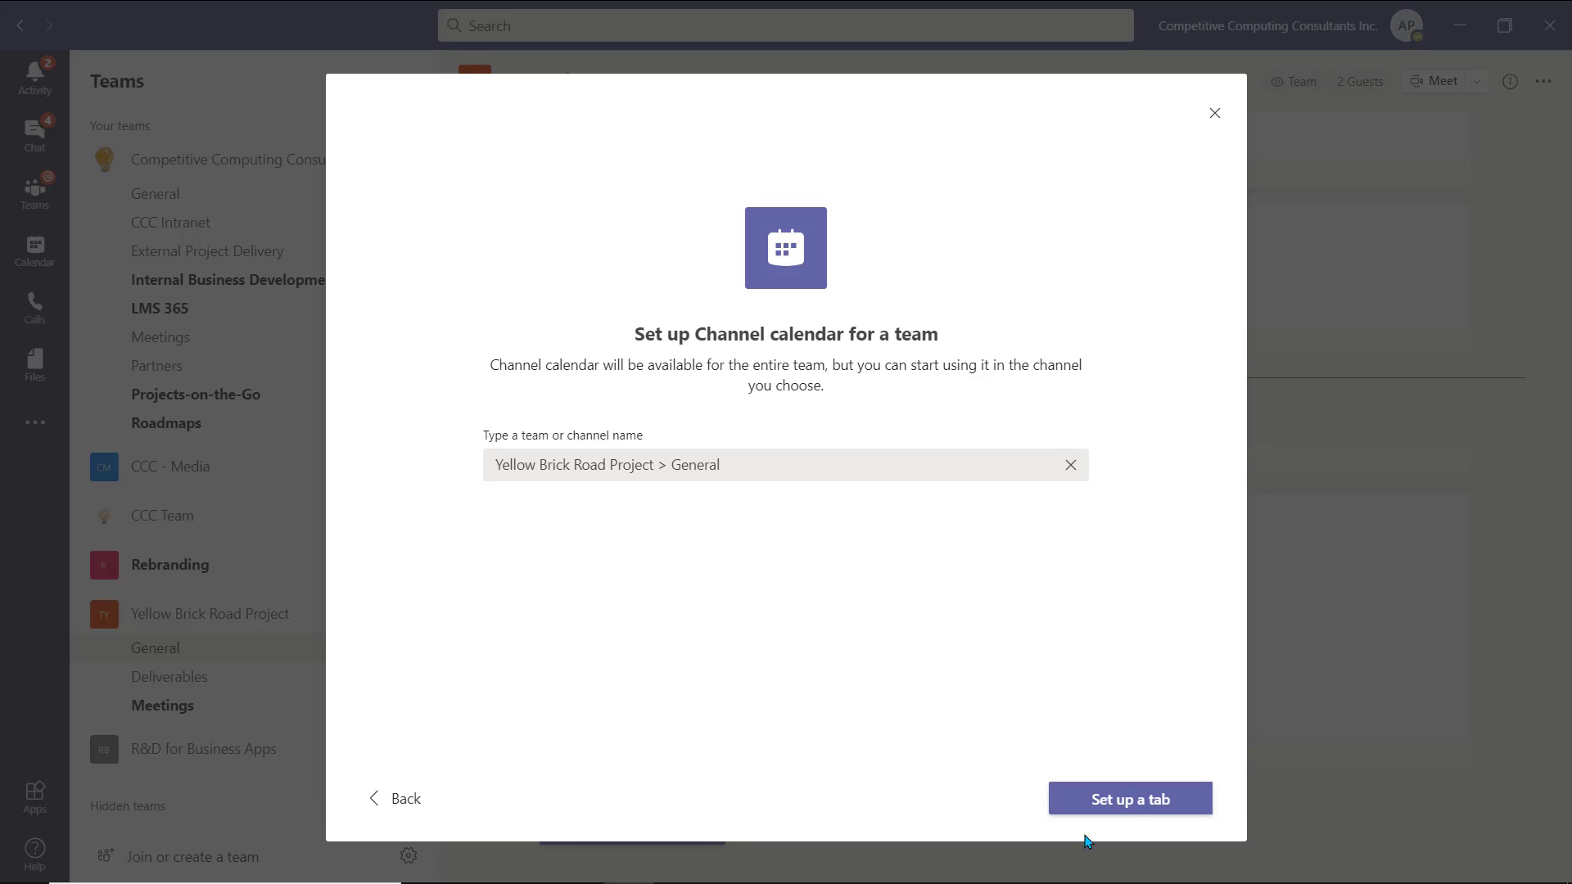
click(1134, 806)
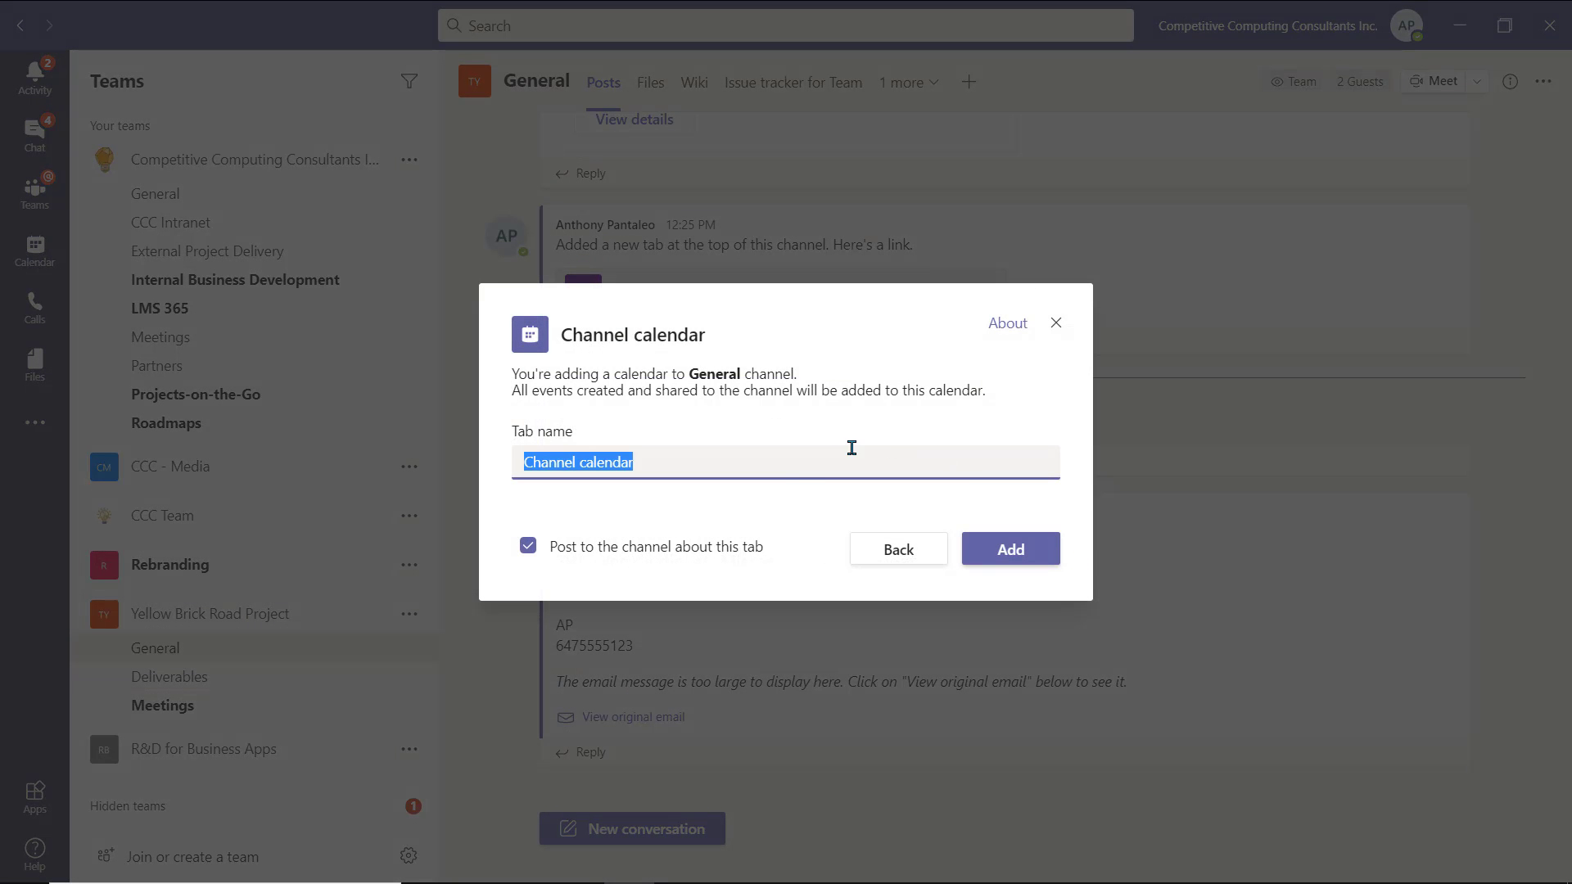
click(796, 464)
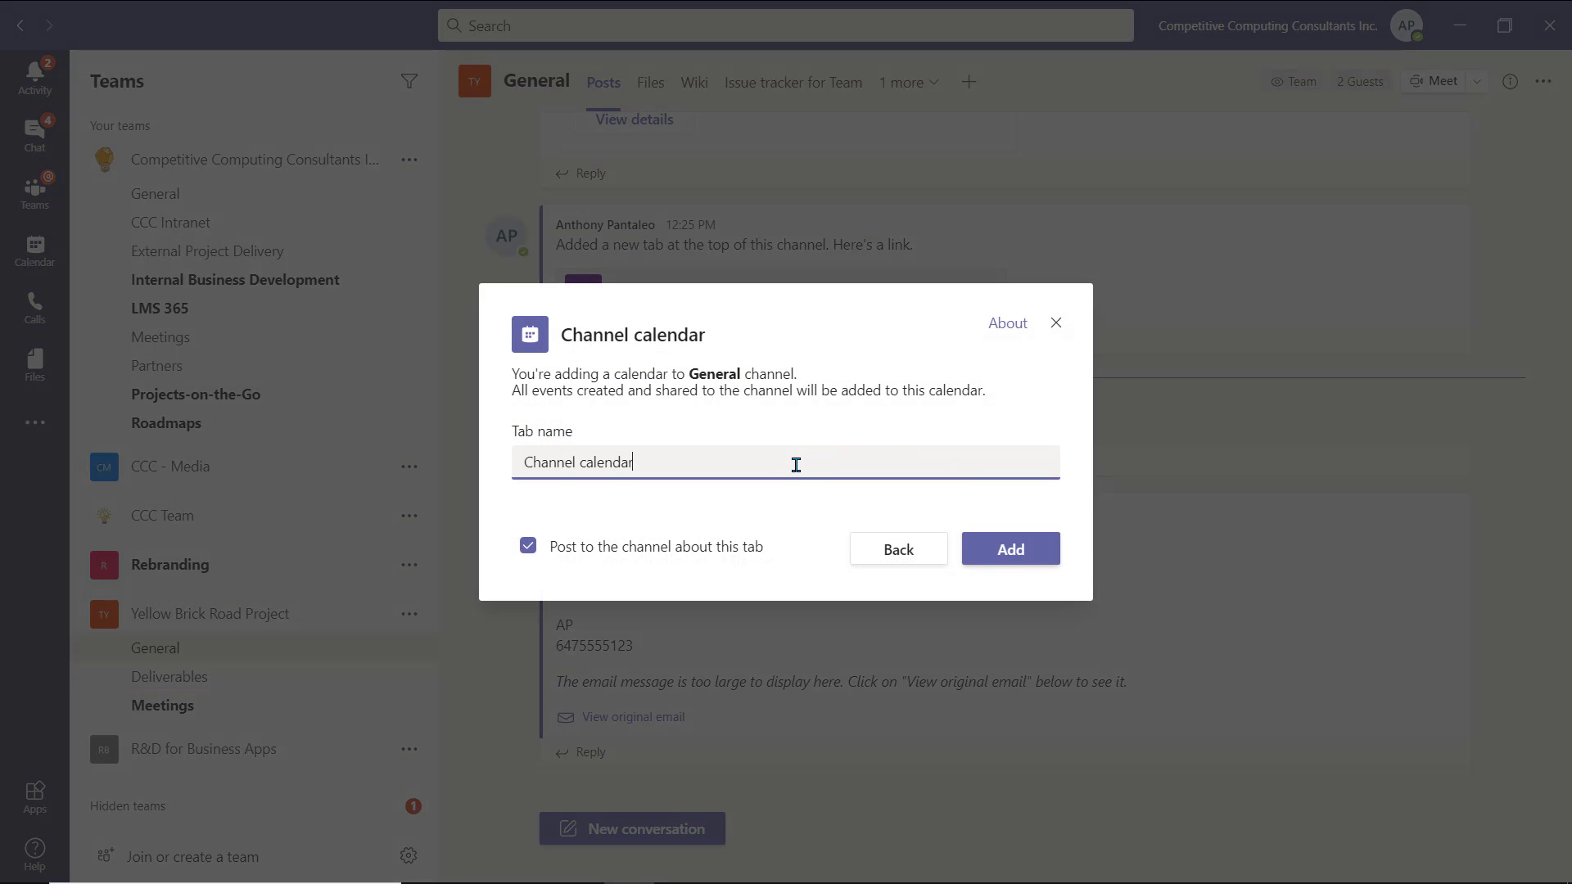
text(for Team)
click(997, 550)
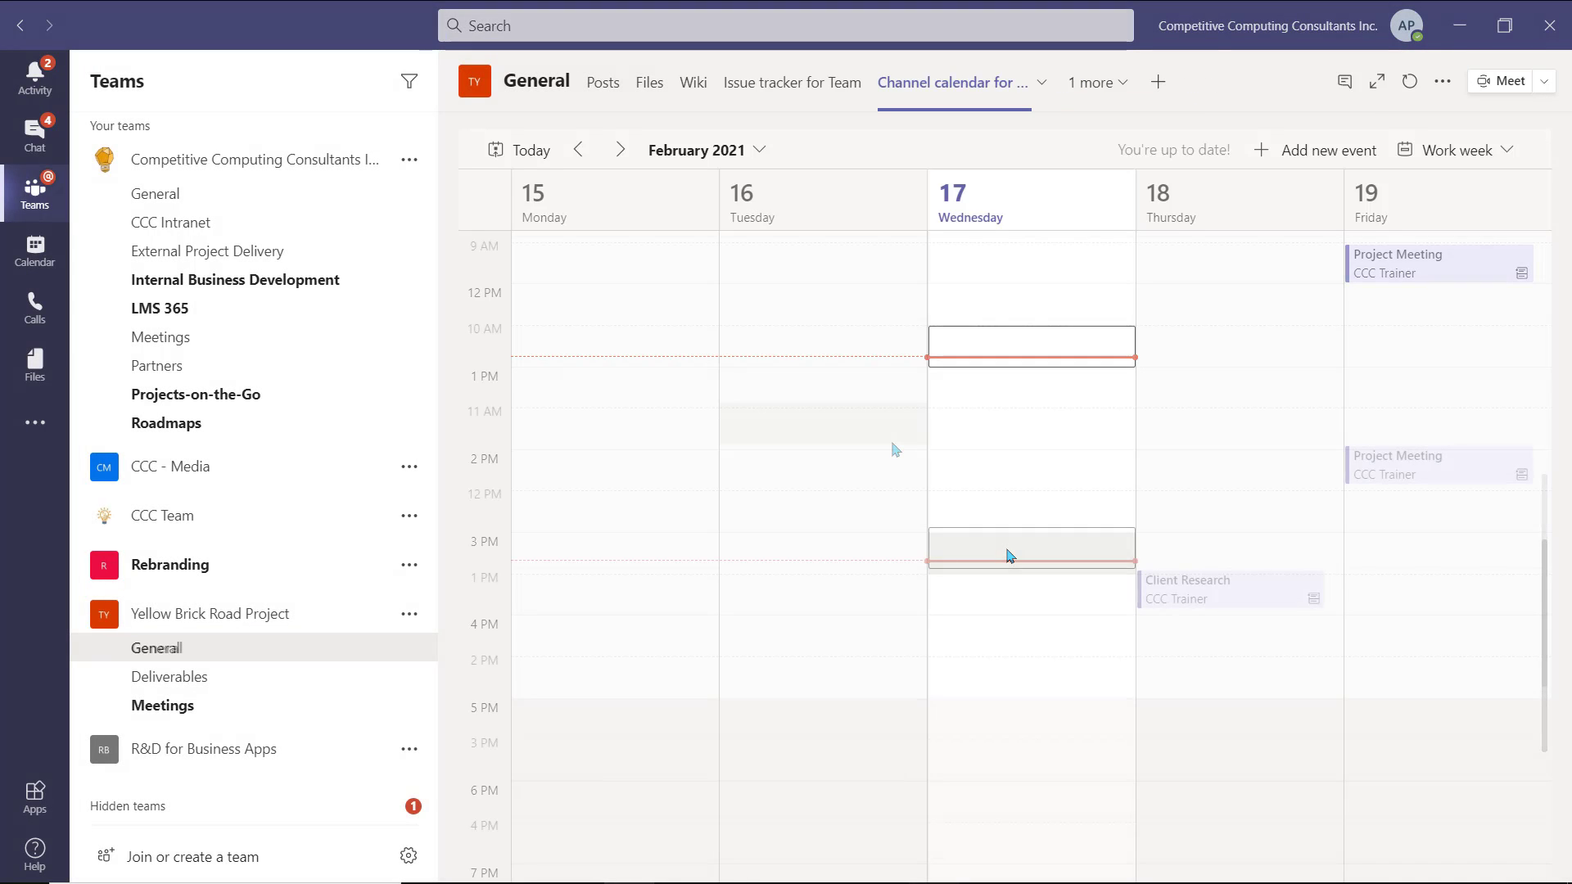
- Scroll the Channel calendar for Team up to the morning hours of this work week
scroll(895, 449, up, 3)
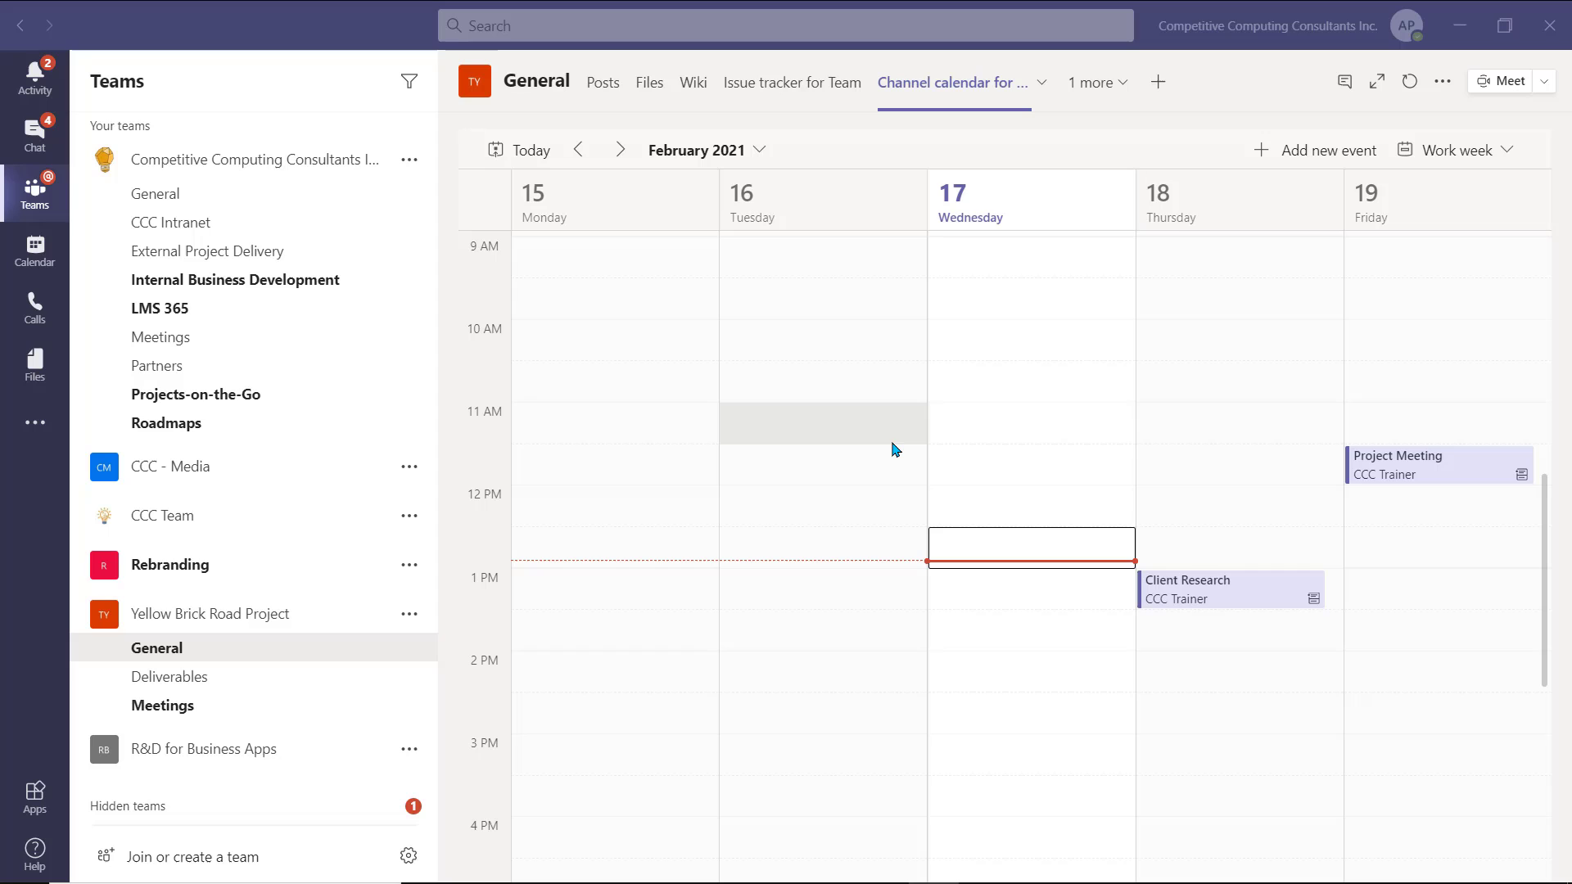
- Schedule 'Team Meeting' on Feb 17, 1:00–1:30 PM, inviting the trainer with the pasted agenda
click(1299, 152)
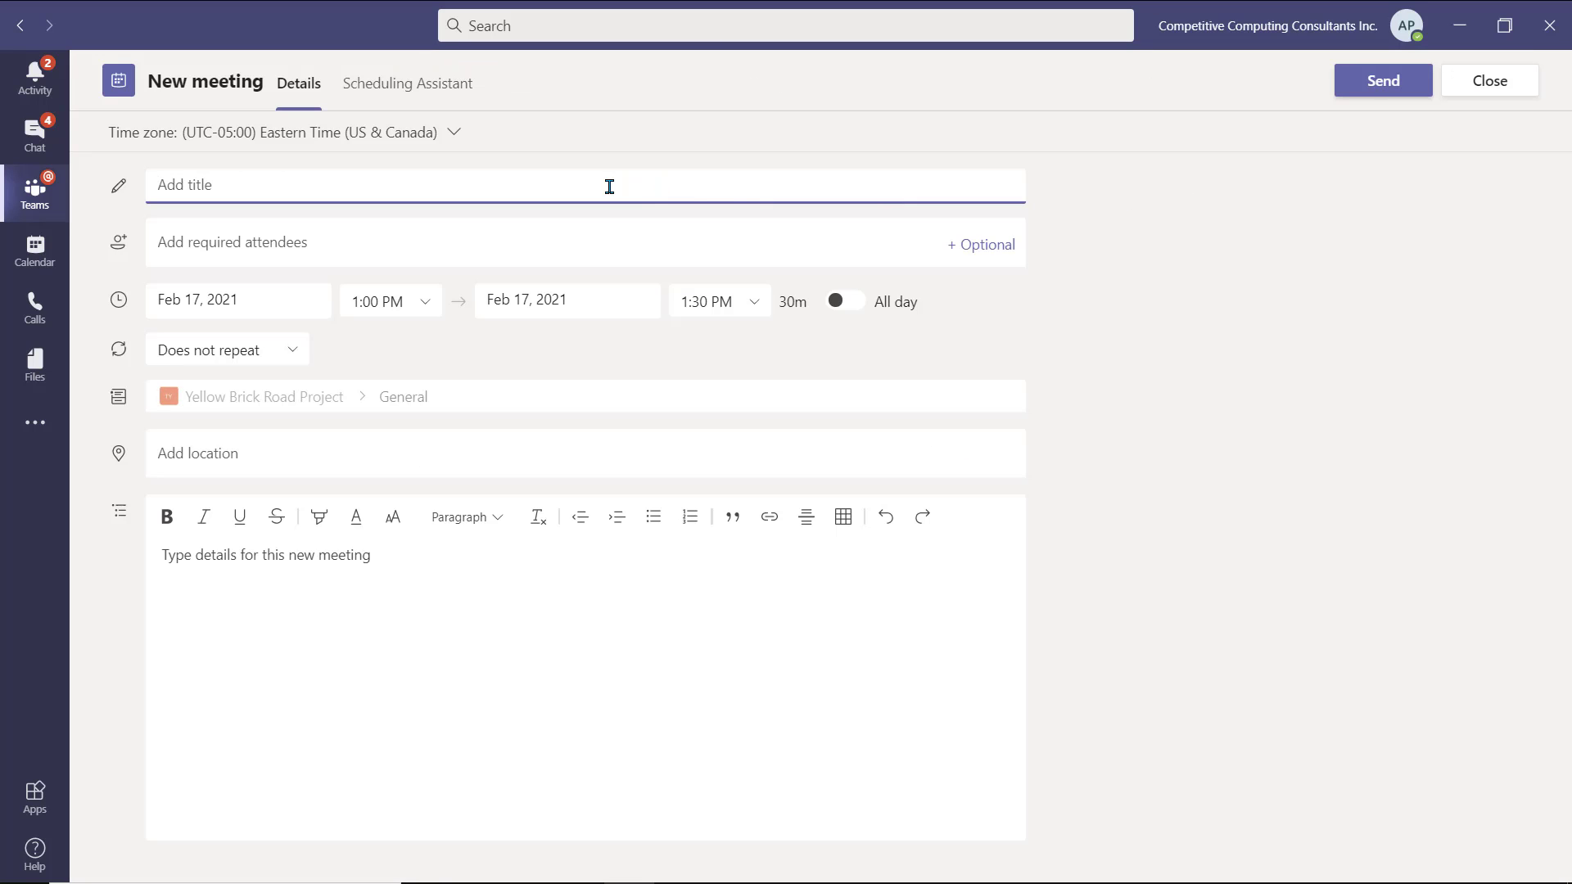
text(Team )
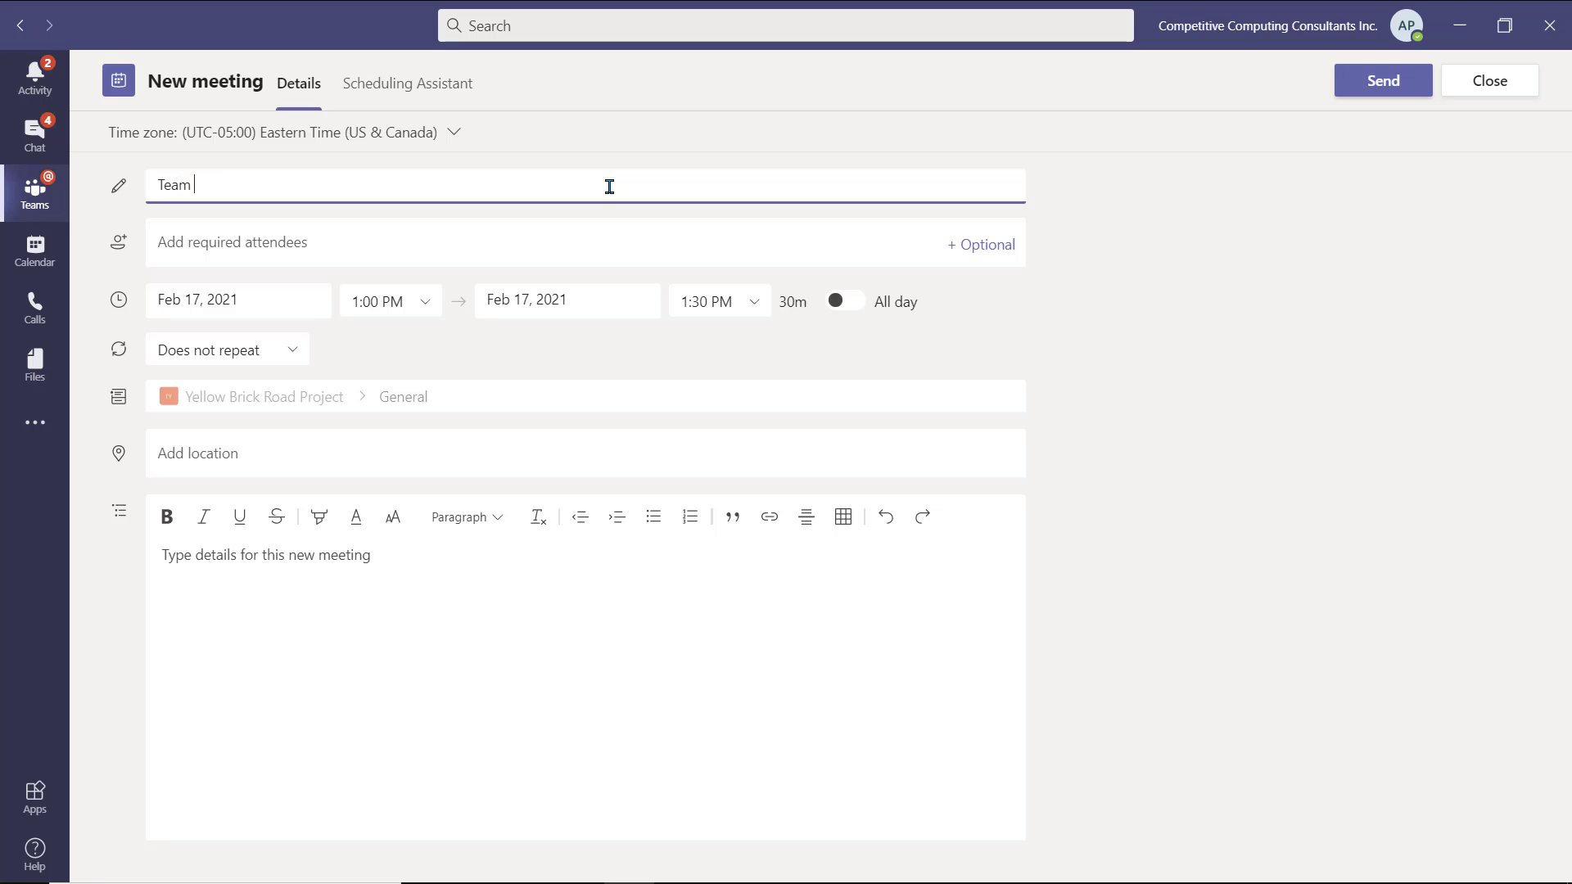
text(Meeting)
key(Tab)
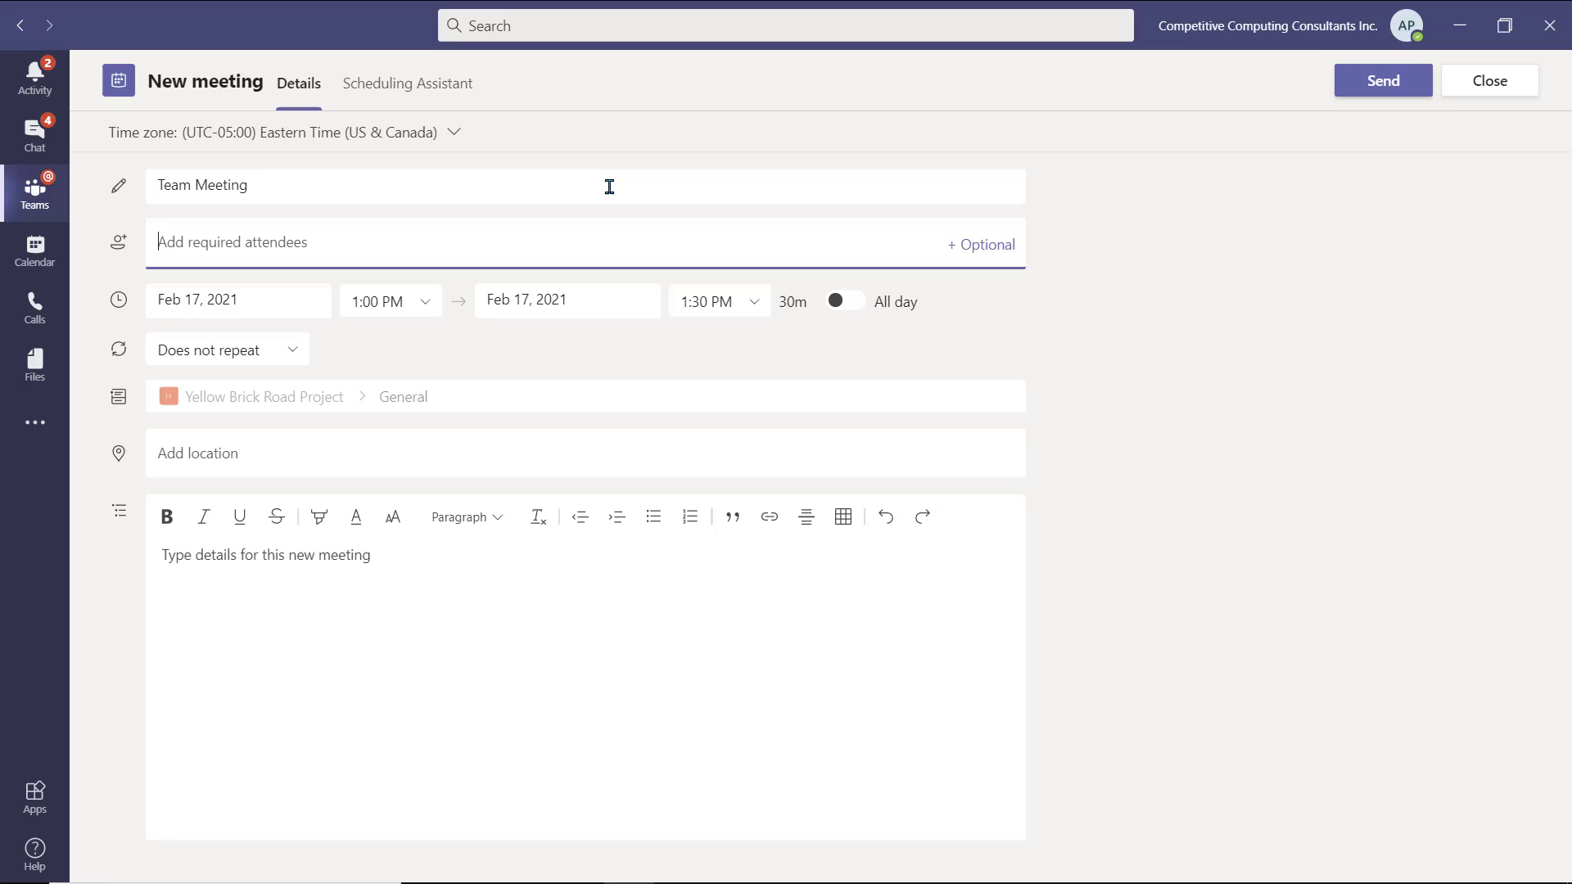
text(train)
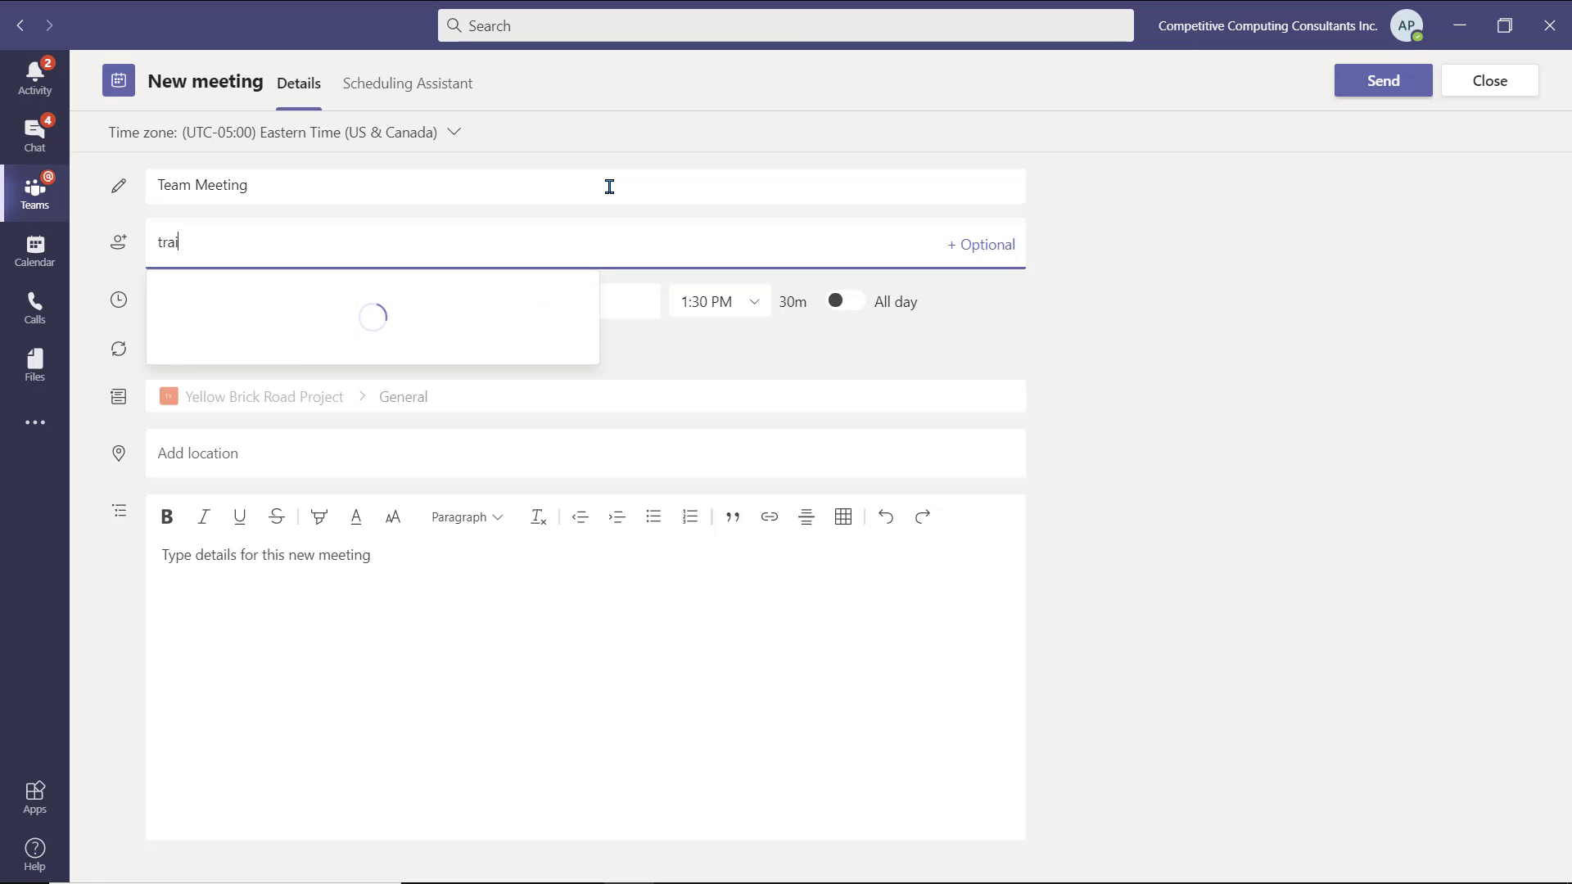
click(308, 309)
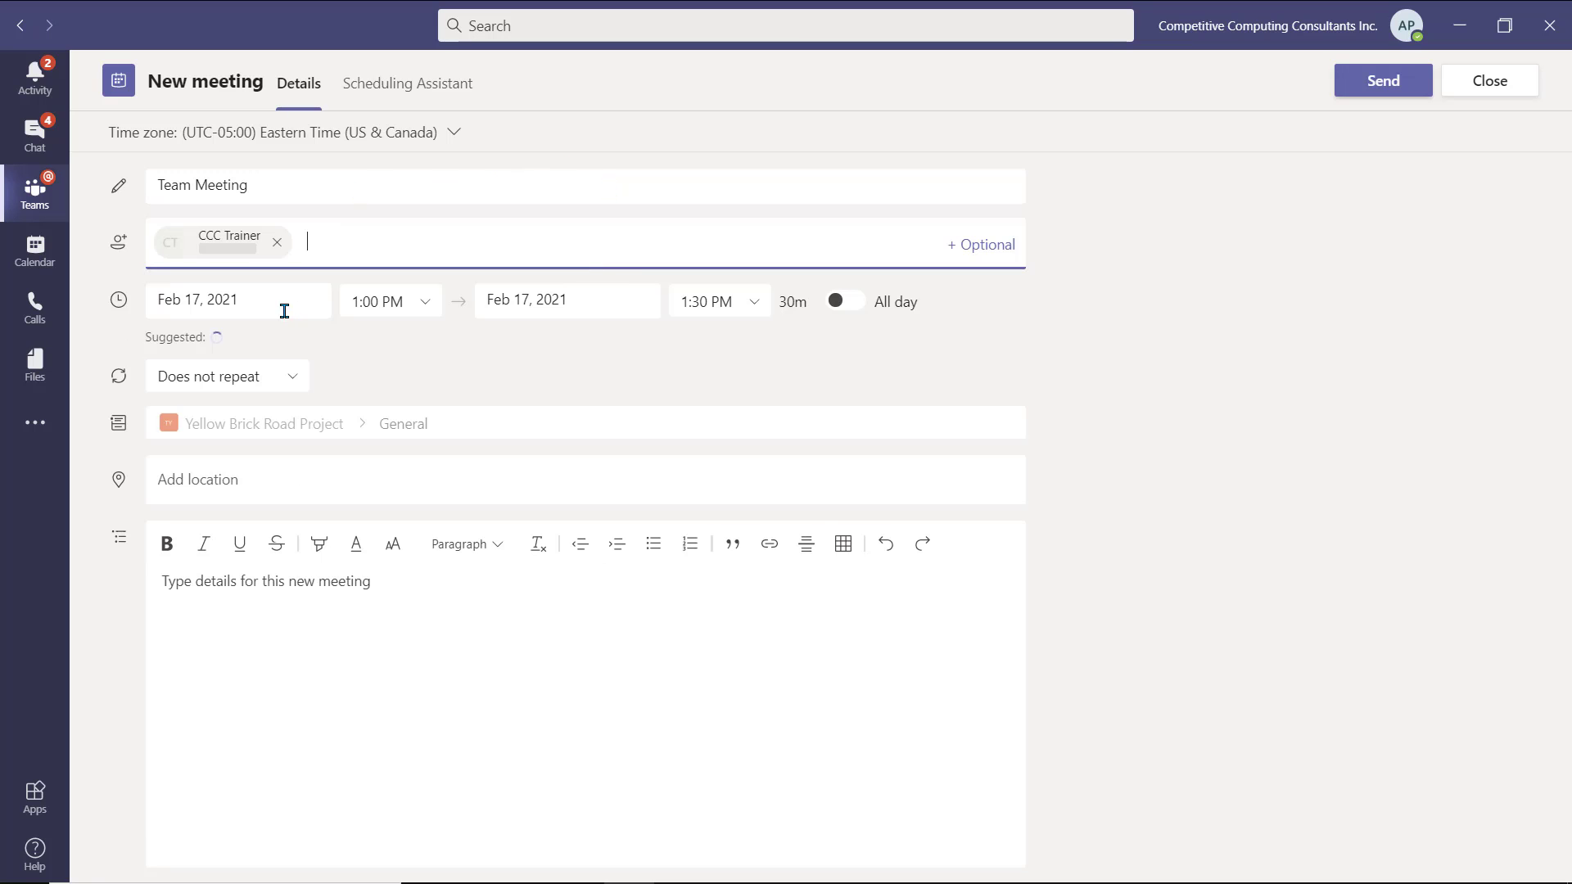
click(345, 658)
text(Agenda  Team Greetings Goals Deliverables Financials Close out)
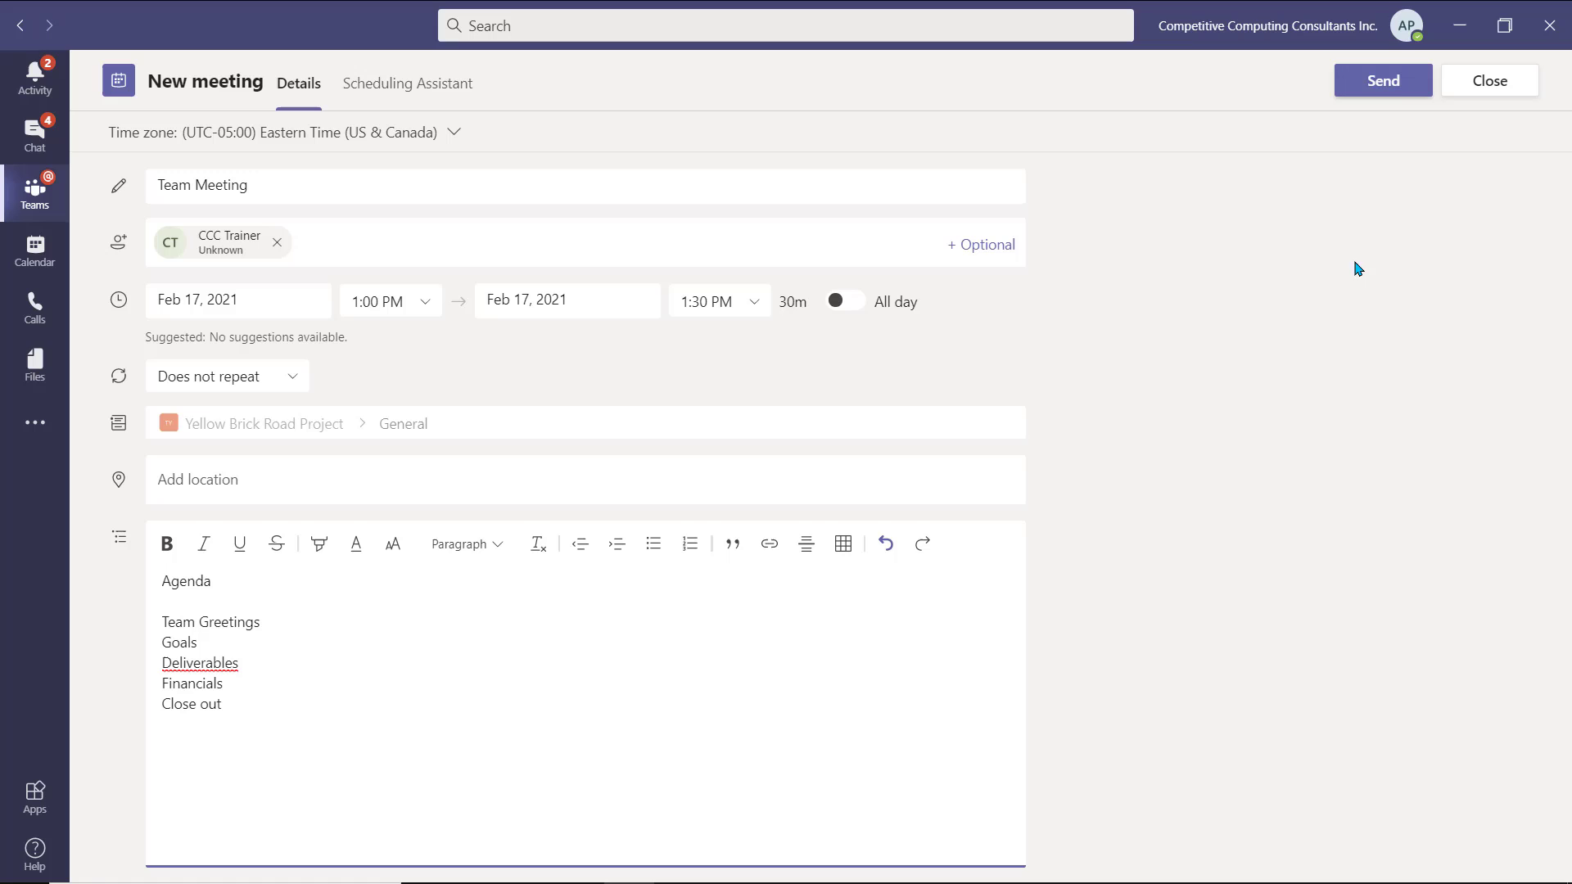
click(1401, 96)
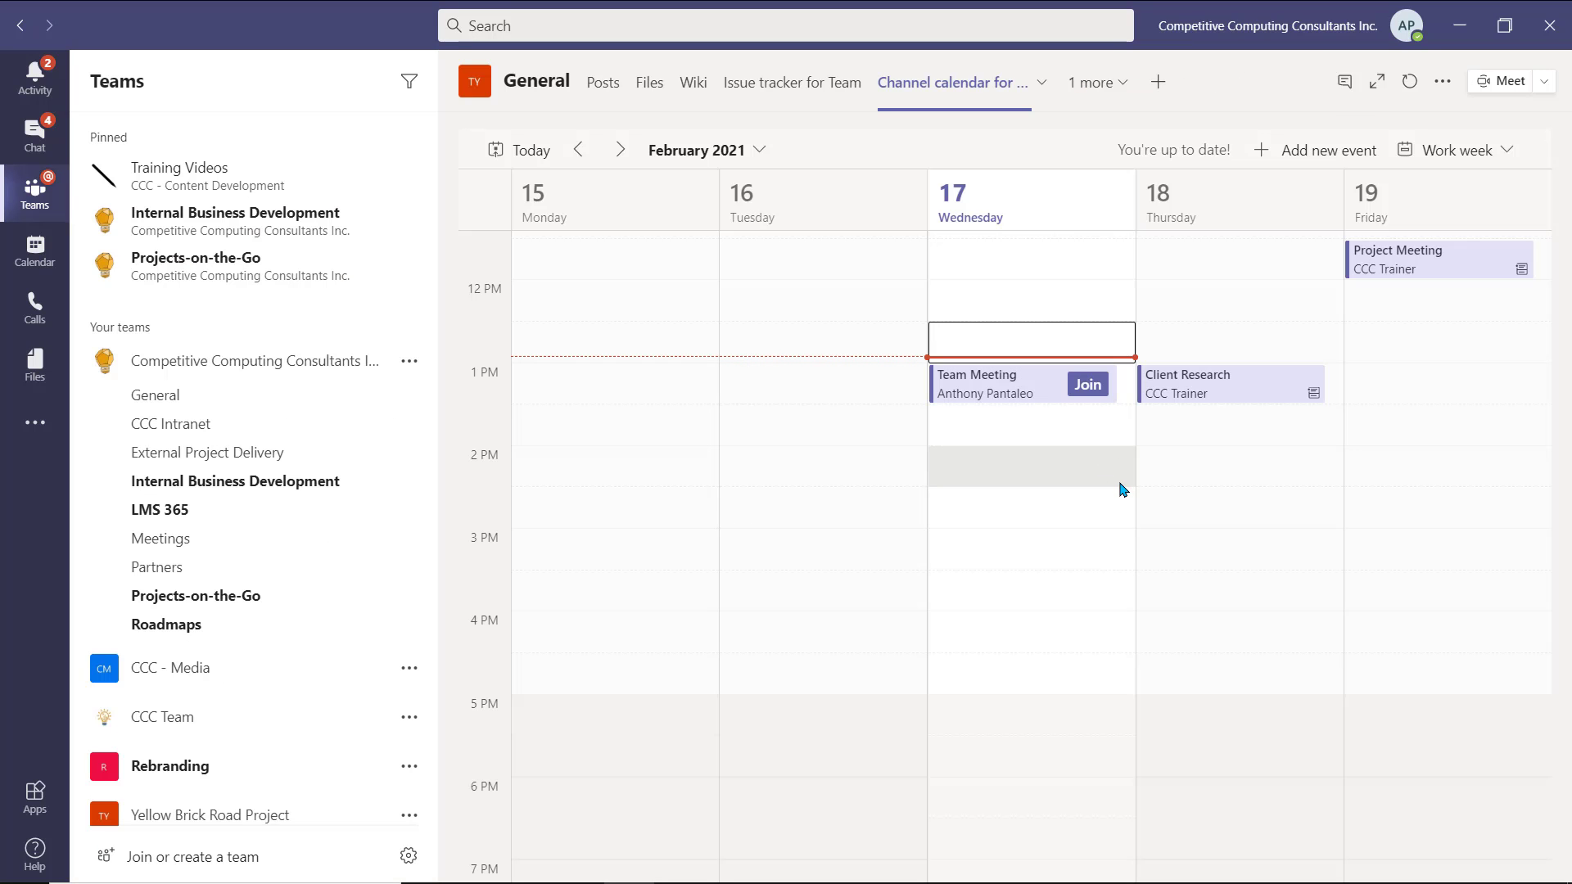
- Open the February 18 Client Research event's full details page from the calendar
scroll(1105, 580, up, 1)
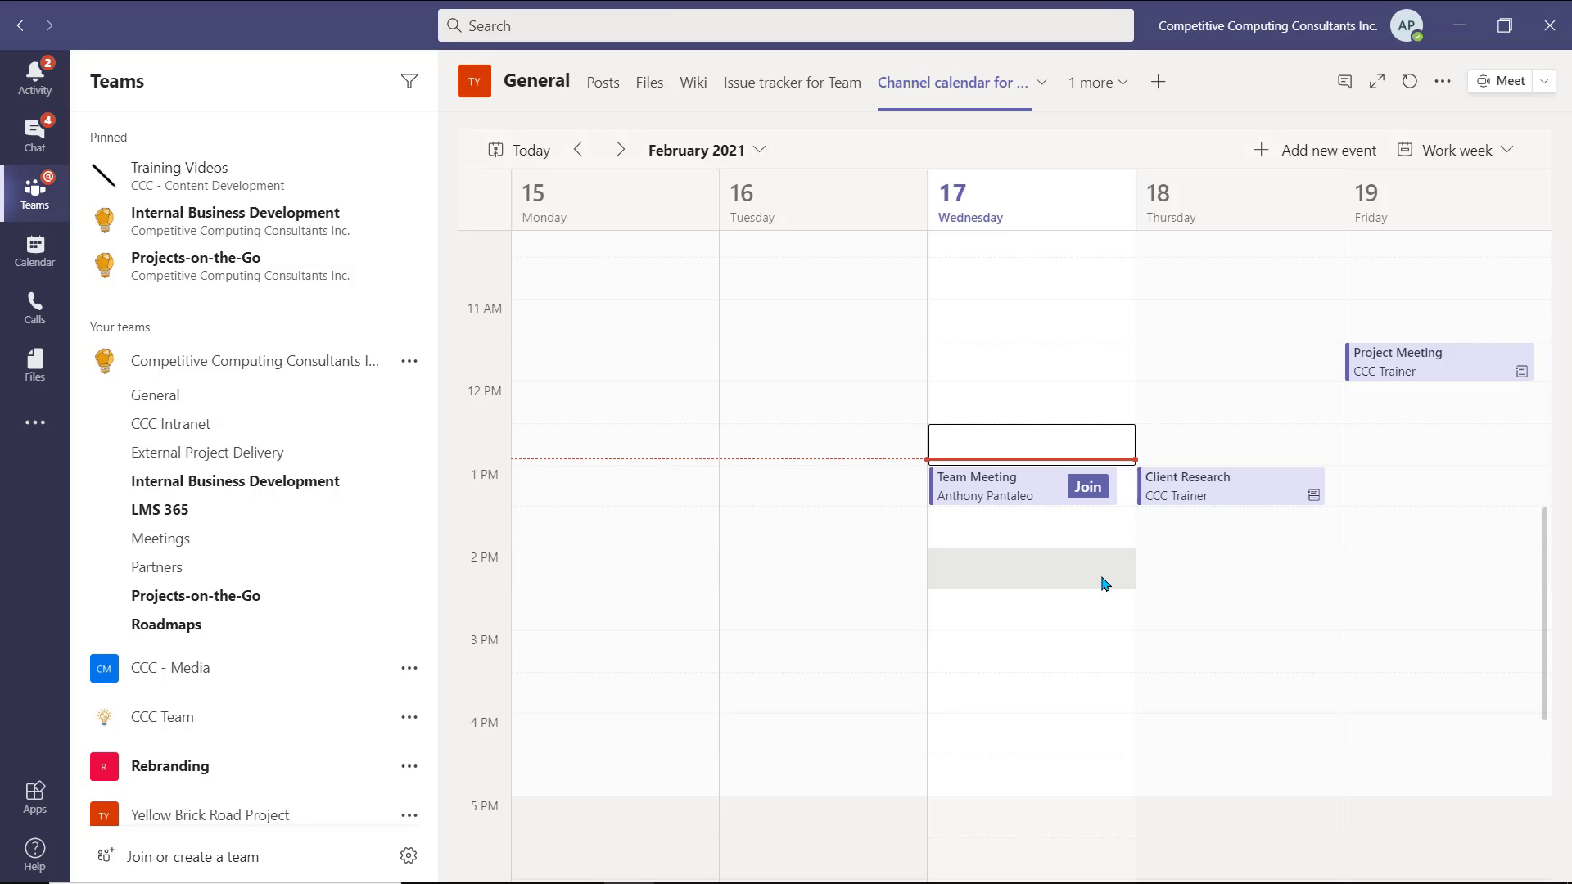
click(1256, 508)
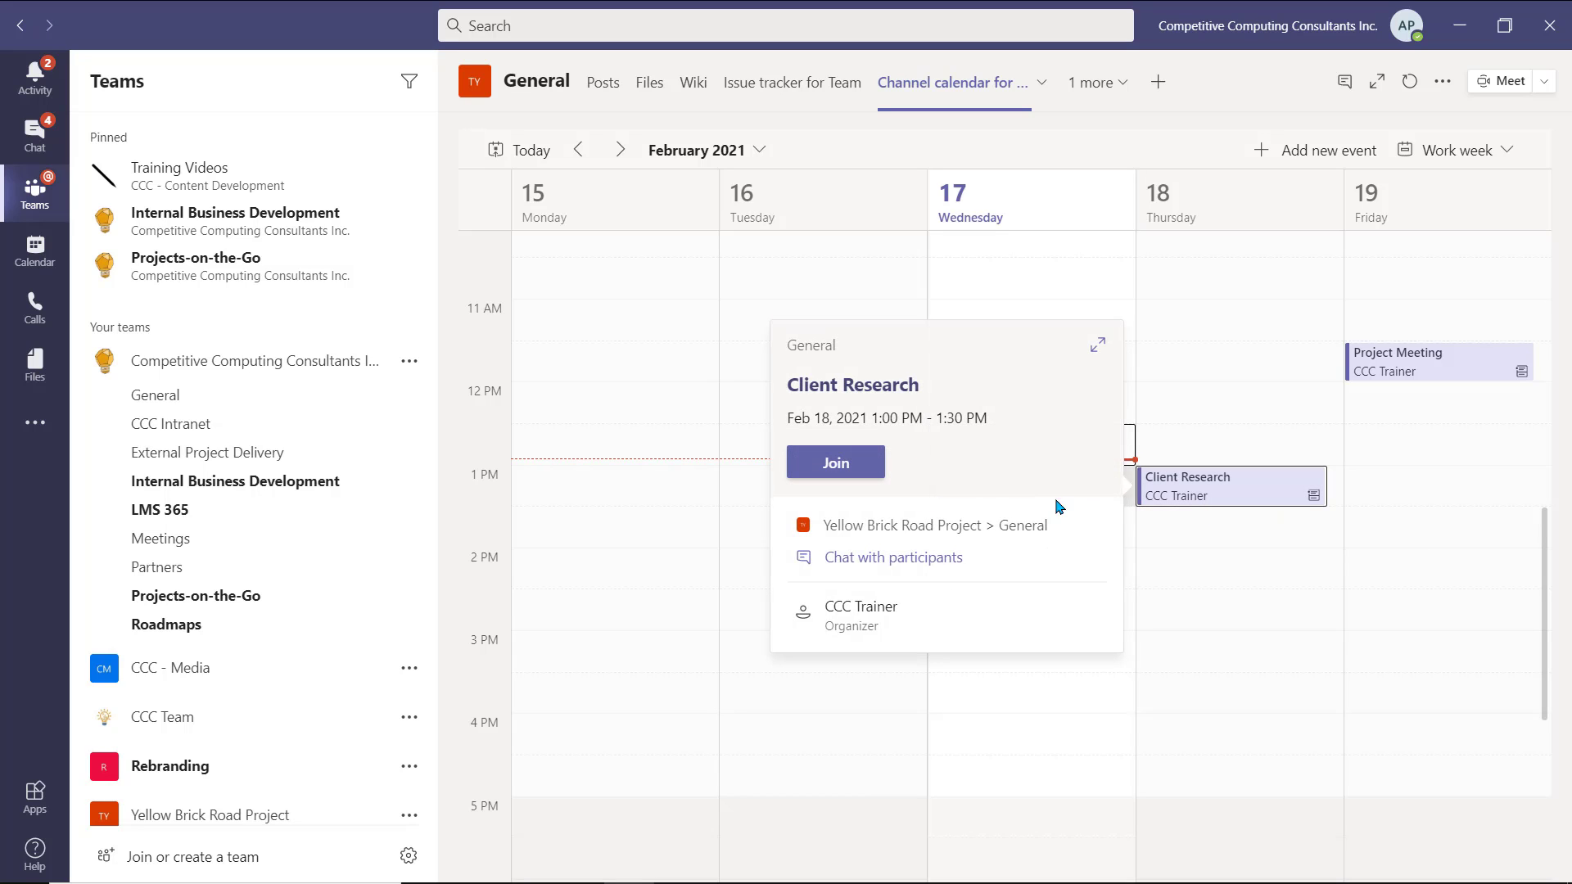
click(859, 383)
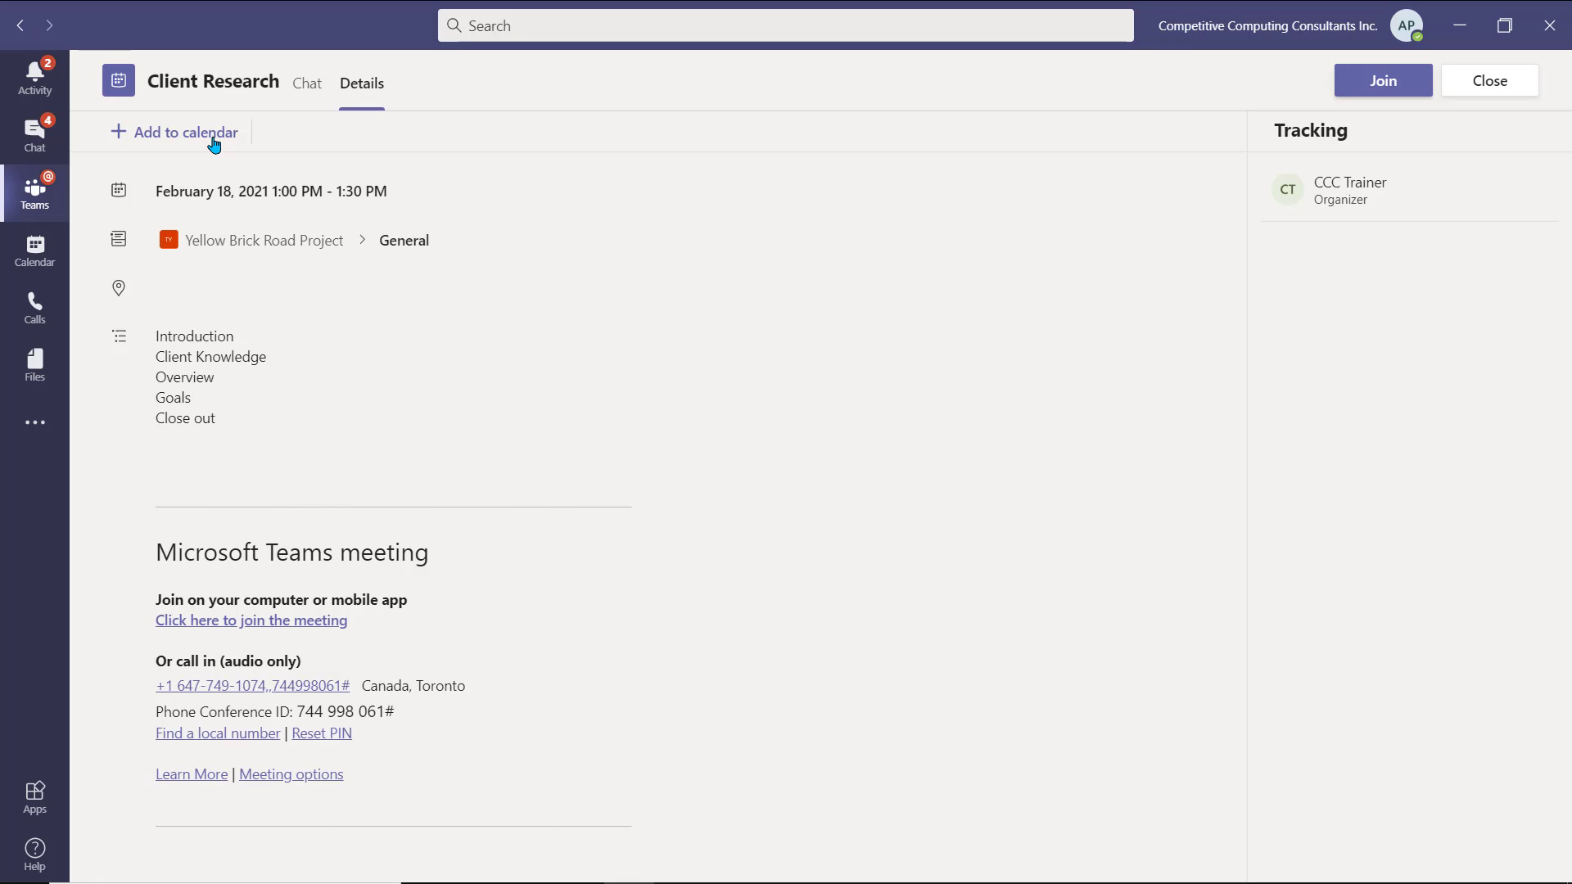
- Add Client Research to your personal calendar and view it on February 18
click(214, 144)
click(62, 266)
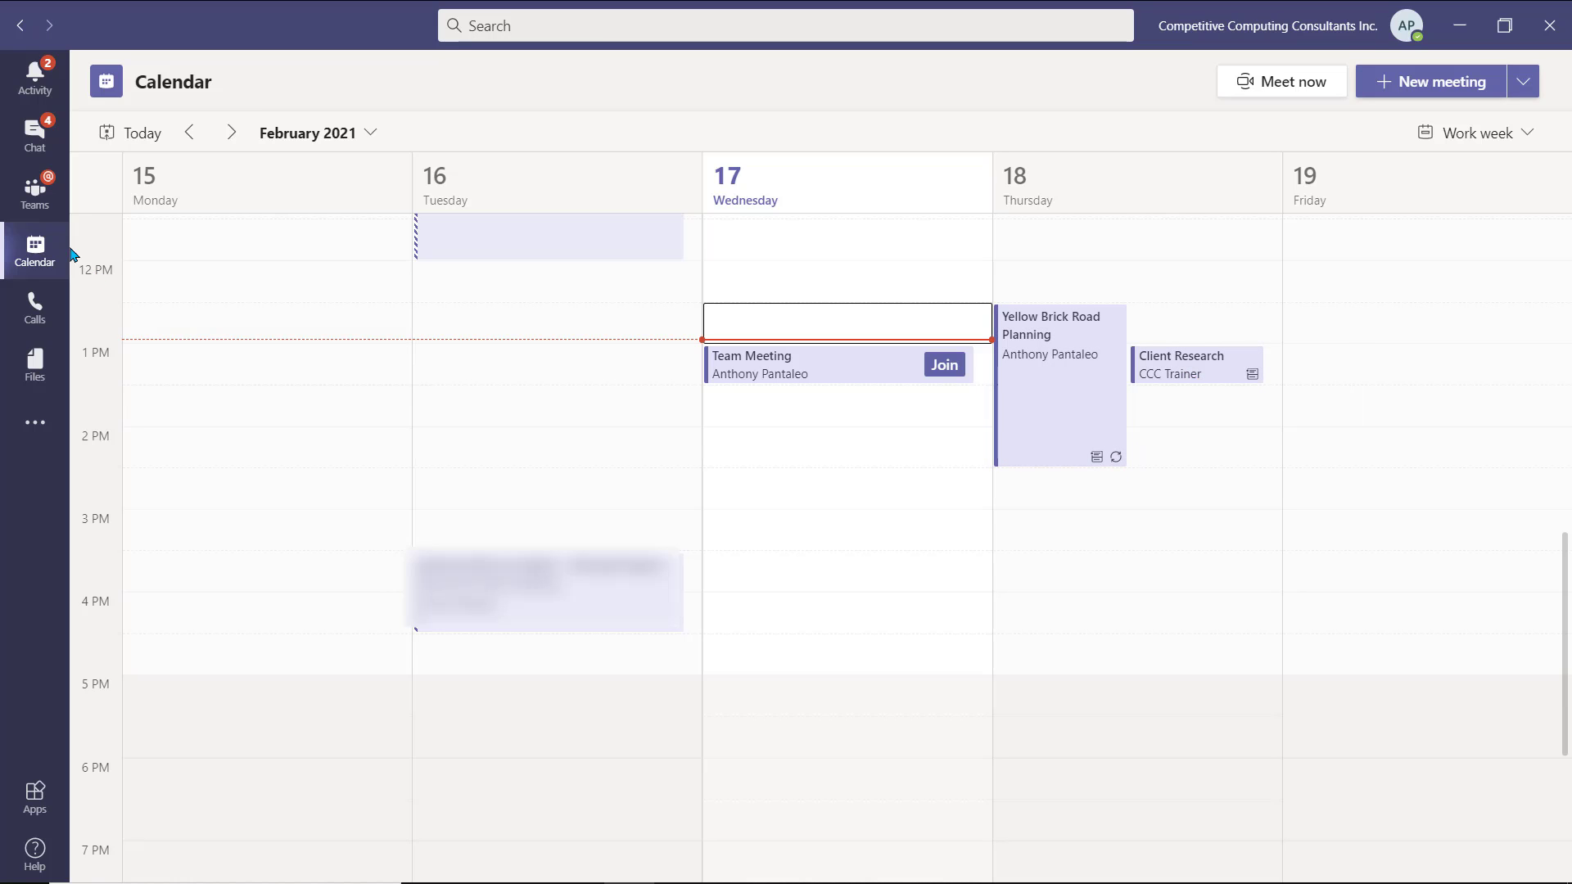
- Go back to the General channel's posts to view the Client Research and Team Meeting event cards
click(40, 212)
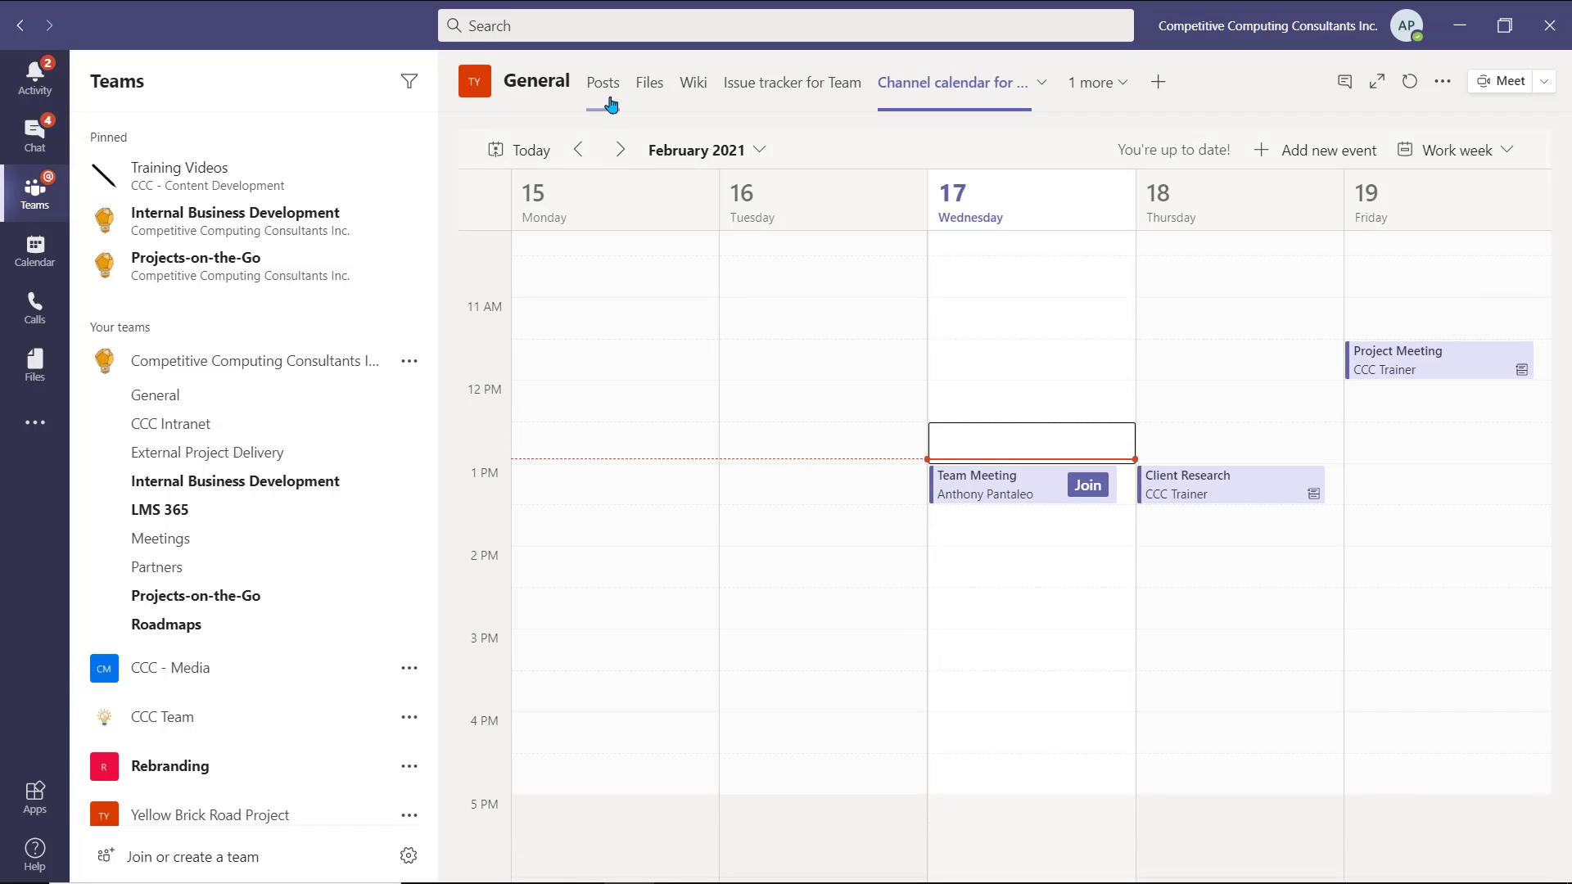
click(605, 97)
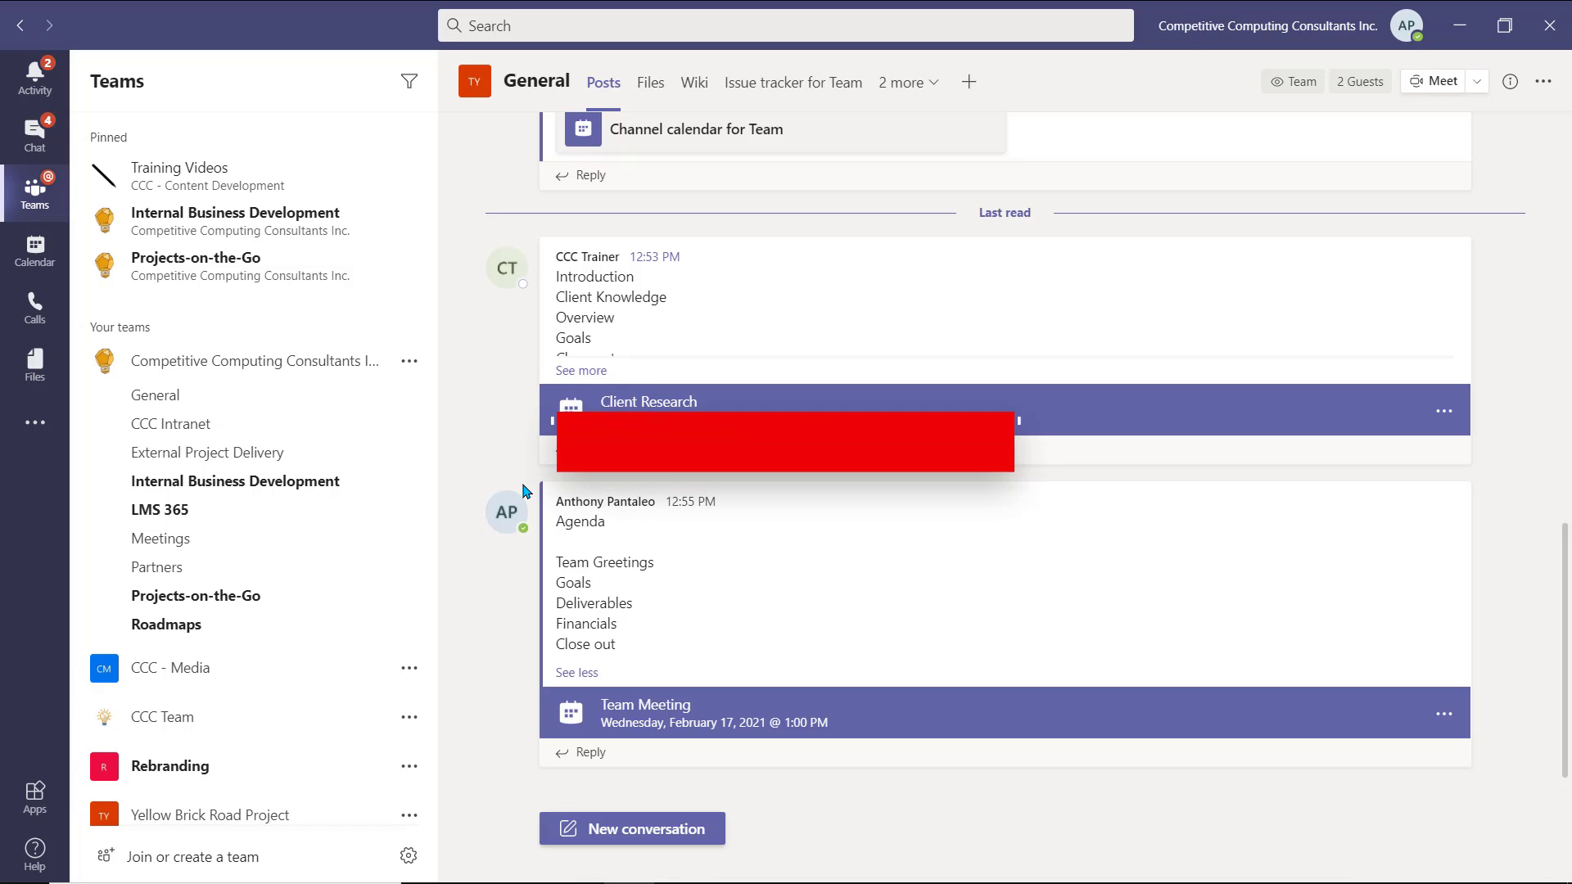